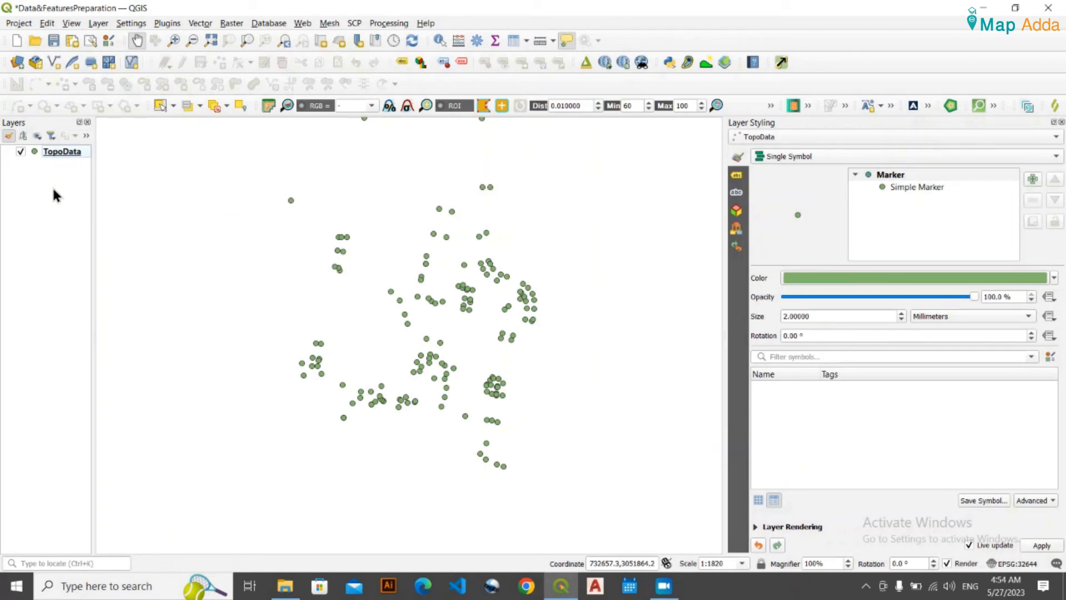
# Review the attribute table of the TopoData layer, including its PCODE values, and close it.
pyautogui.click(59, 155)
pyautogui.rightClick(58, 152)
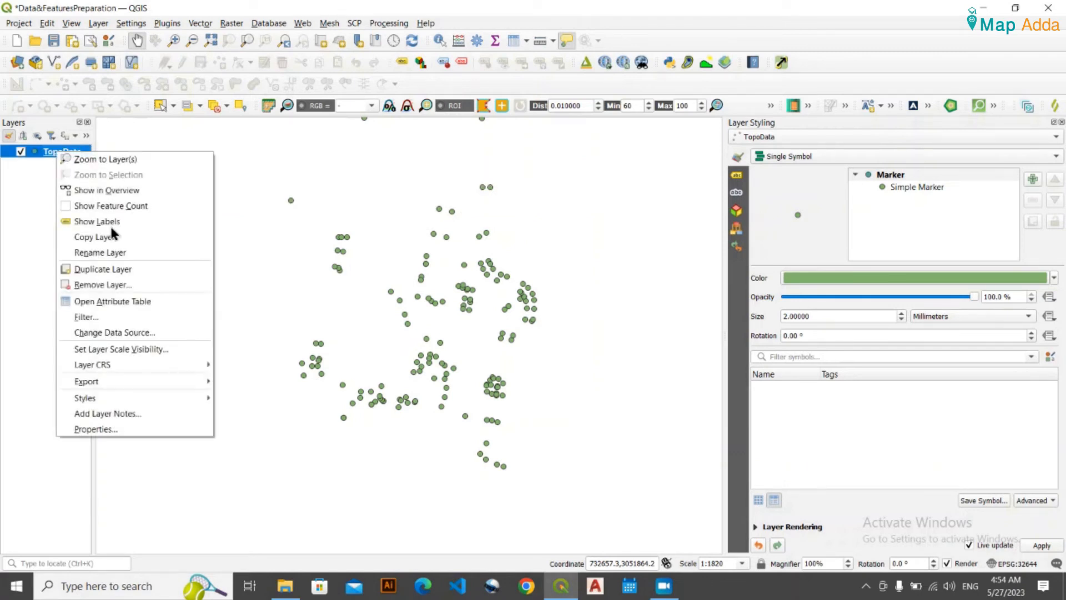
pyautogui.click(114, 298)
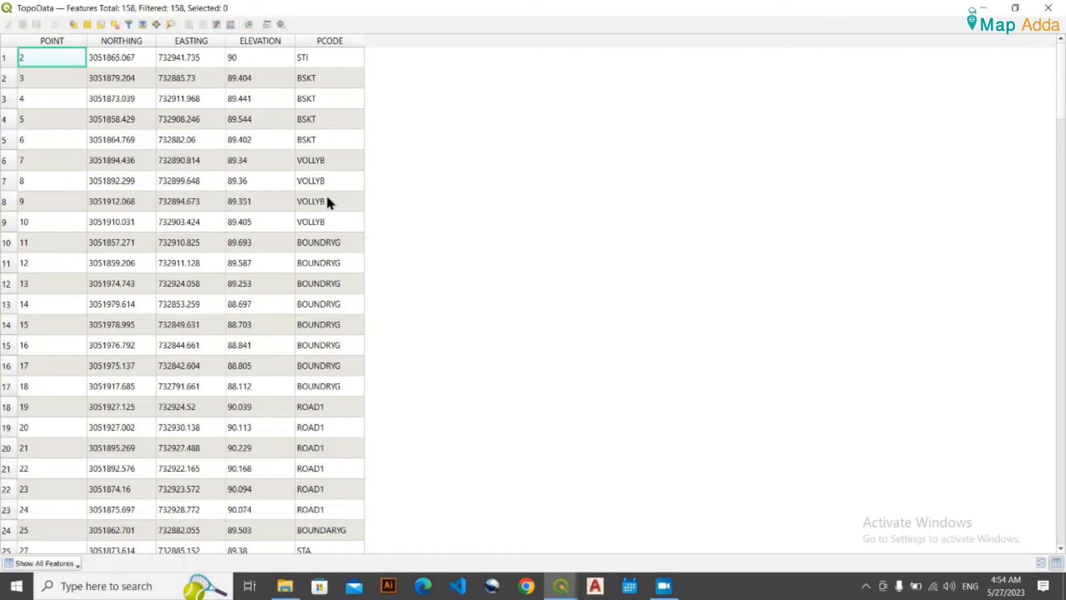
pyautogui.click(1048, 8)
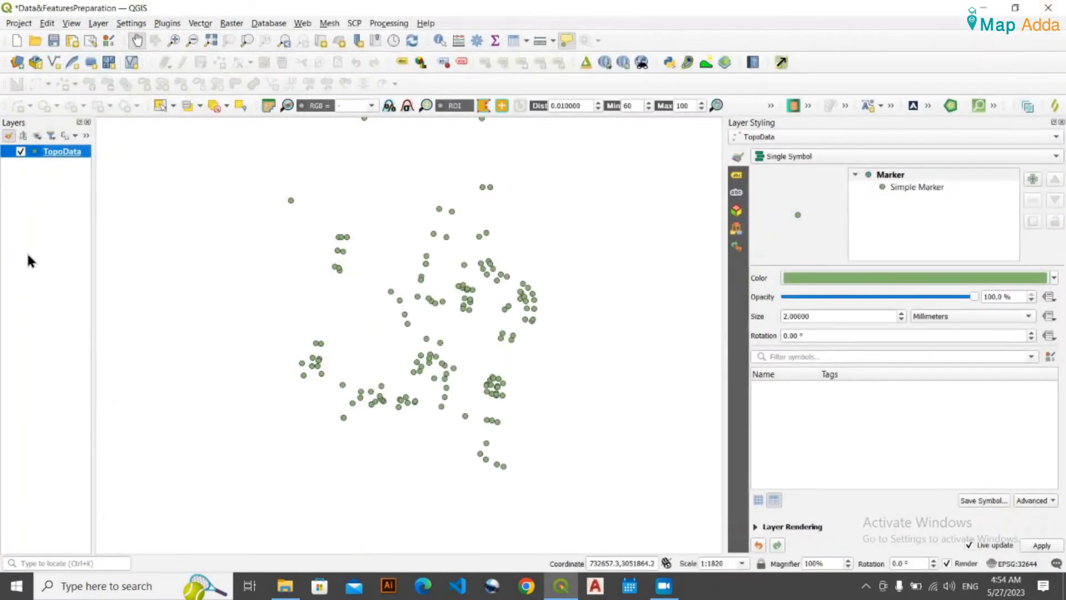
# Start exporting the features of the TopoData layer with ESRI Shapefile as the output format.
pyautogui.rightClick(75, 153)
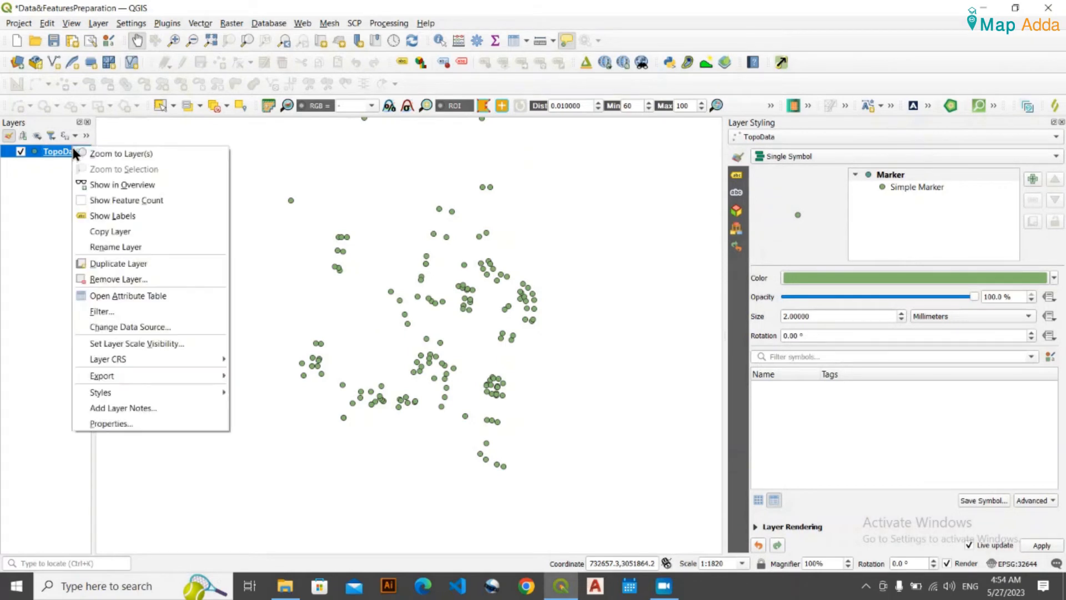
pyautogui.moveTo(187, 387)
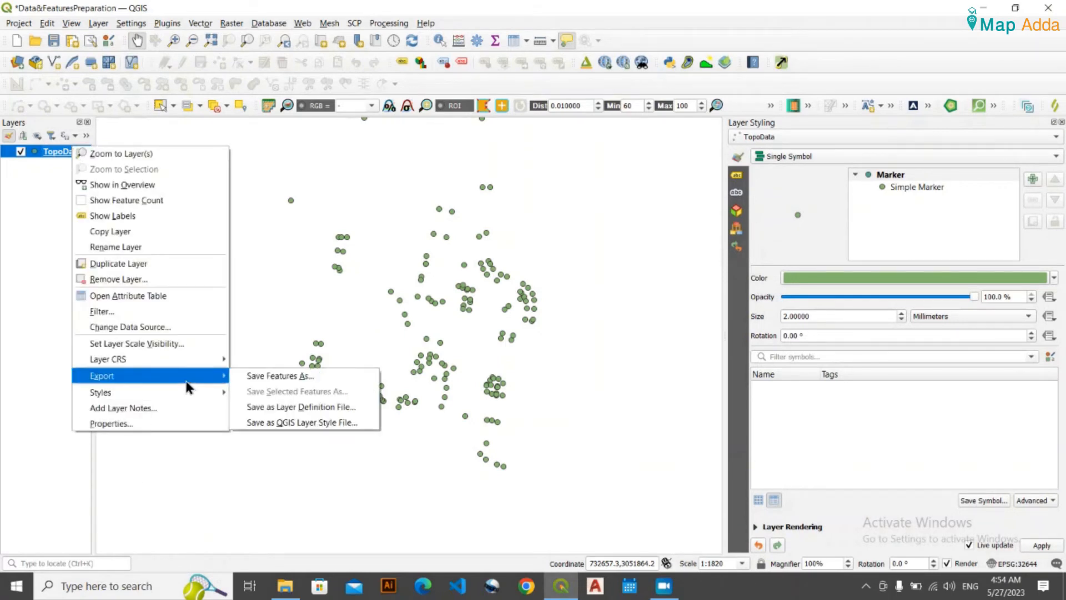
pyautogui.click(298, 376)
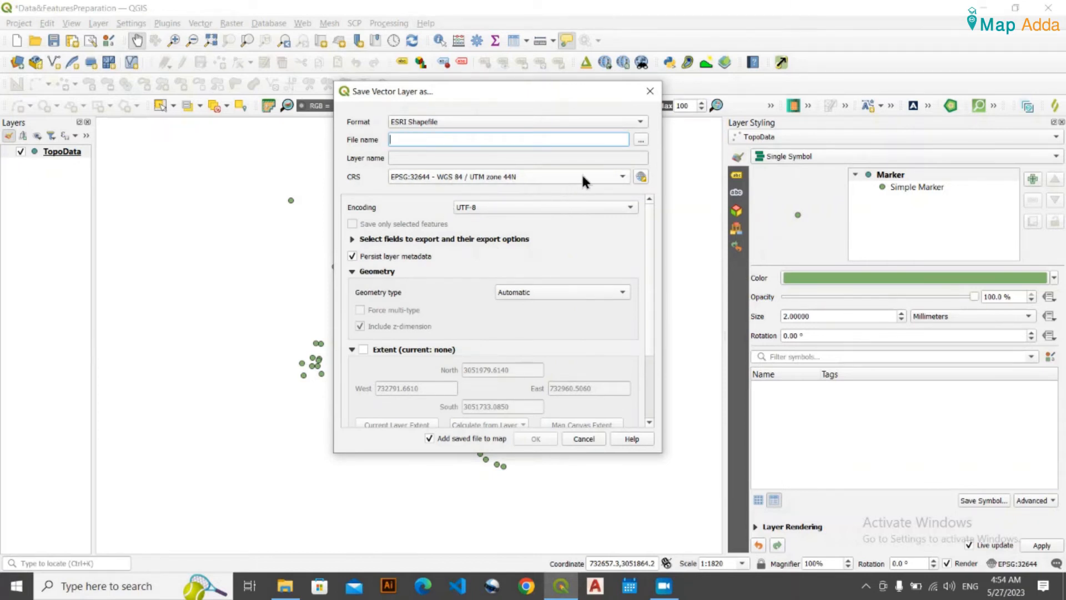
pyautogui.click(633, 124)
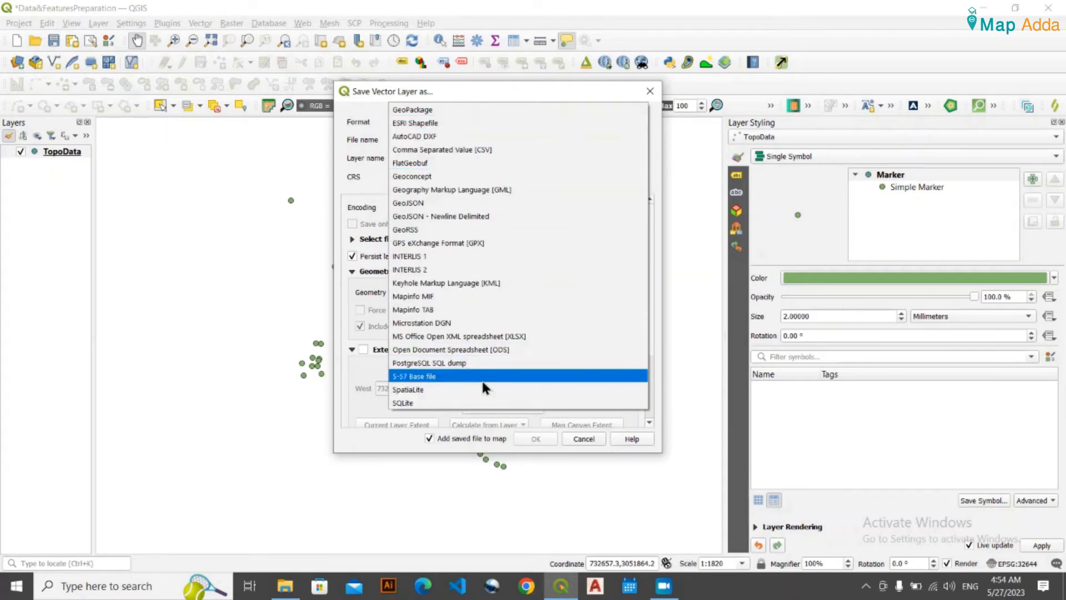
pyautogui.click(432, 123)
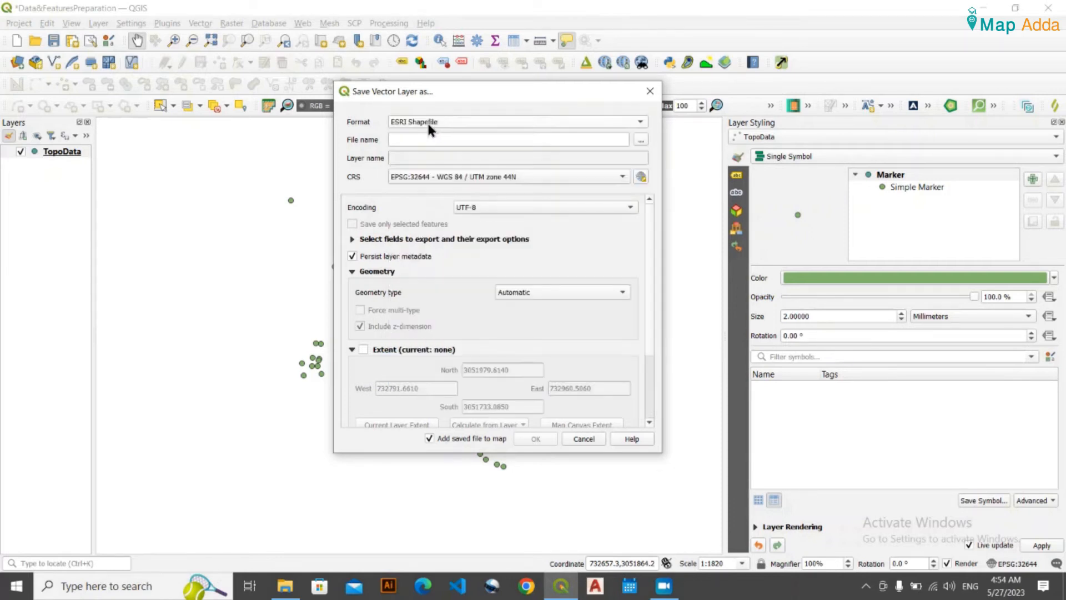
# Browse for the save location and open Diploma > GIS Basics > Practical > Lab4_Data&FeaturesPreparation > data.
pyautogui.click(641, 142)
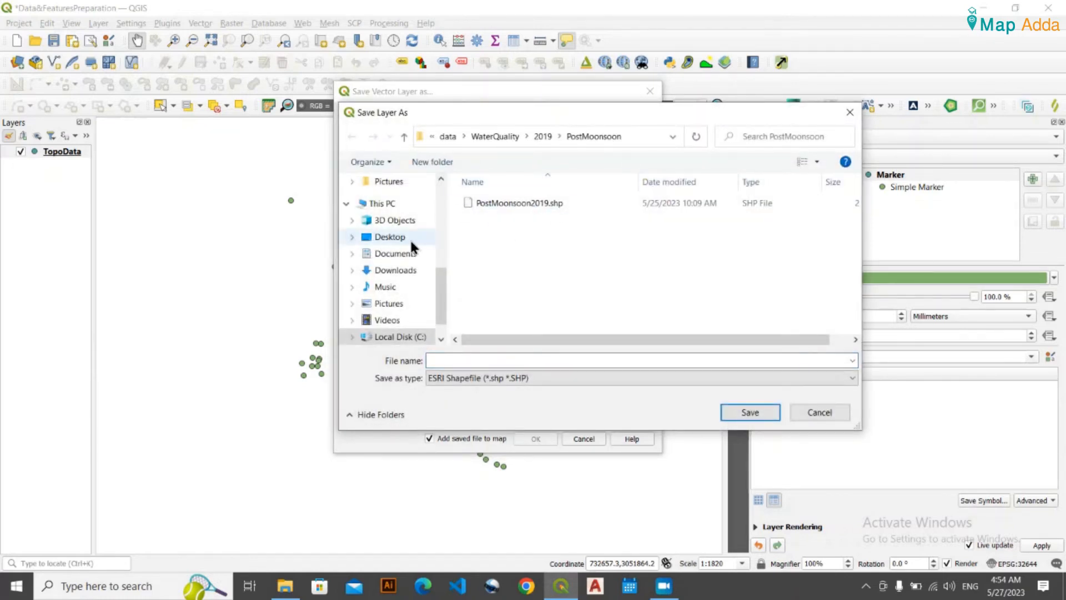
pyautogui.scroll(2, 414, 242)
pyautogui.scroll(2, 415, 245)
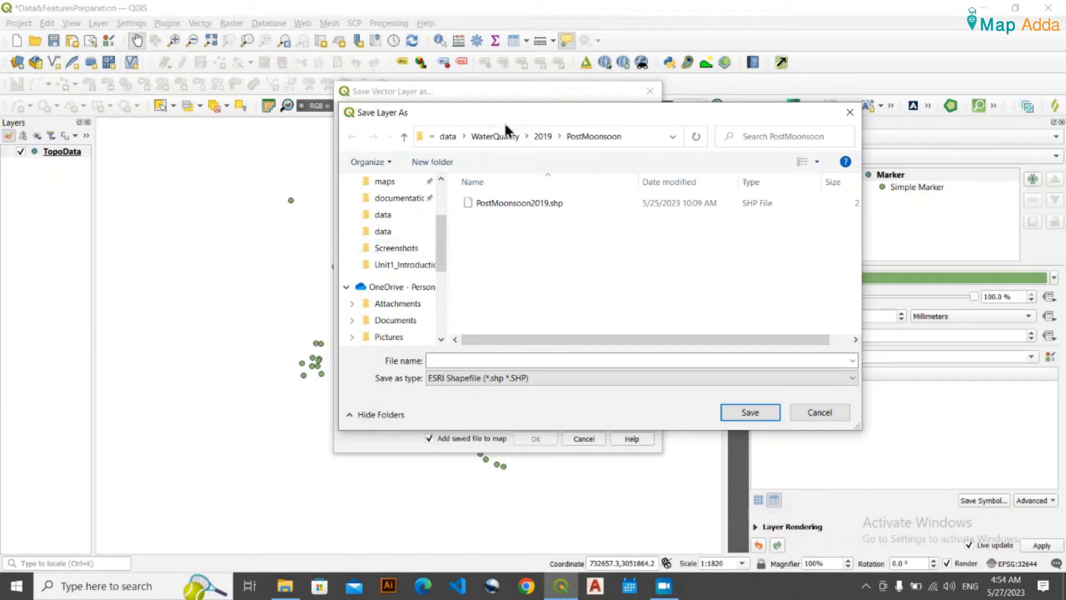
pyautogui.click(414, 265)
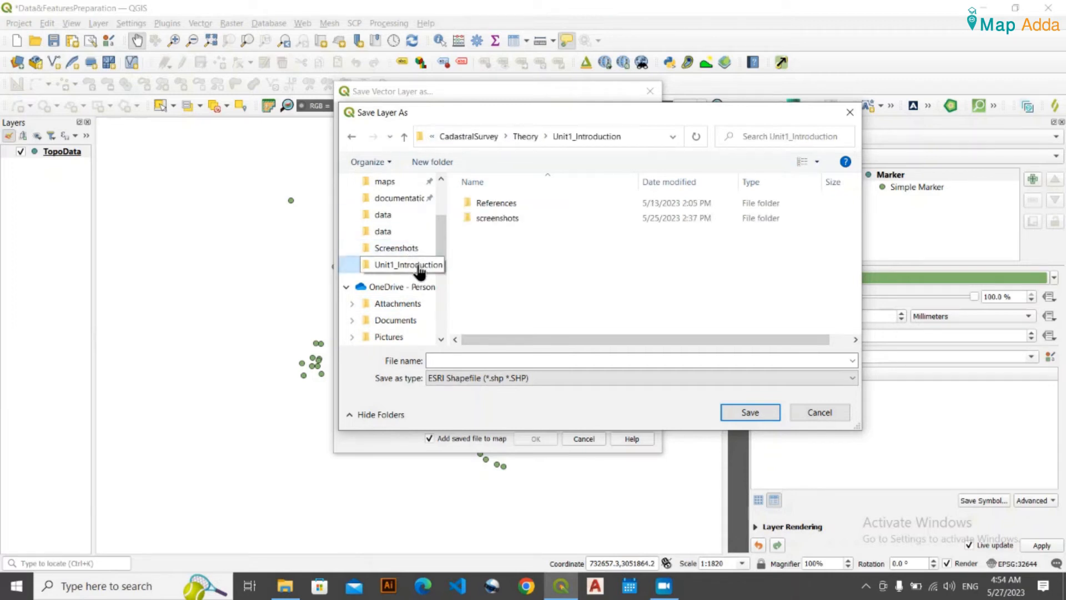
pyautogui.click(469, 138)
pyautogui.click(488, 136)
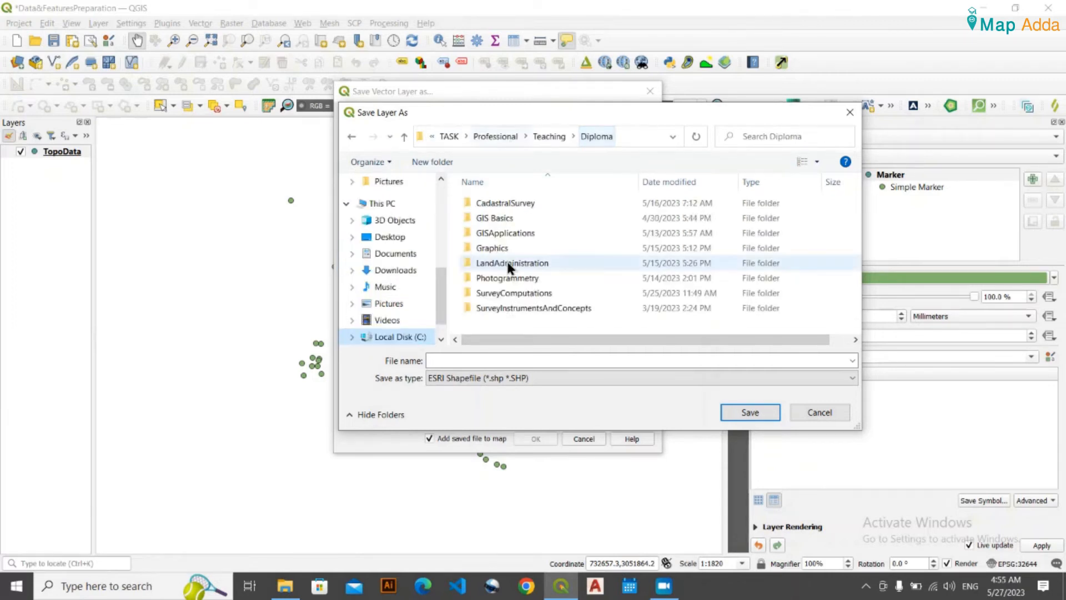
pyautogui.click(525, 220)
pyautogui.doubleClick(526, 217)
pyautogui.doubleClick(502, 201)
pyautogui.click(528, 247)
pyautogui.doubleClick(529, 248)
pyautogui.doubleClick(494, 203)
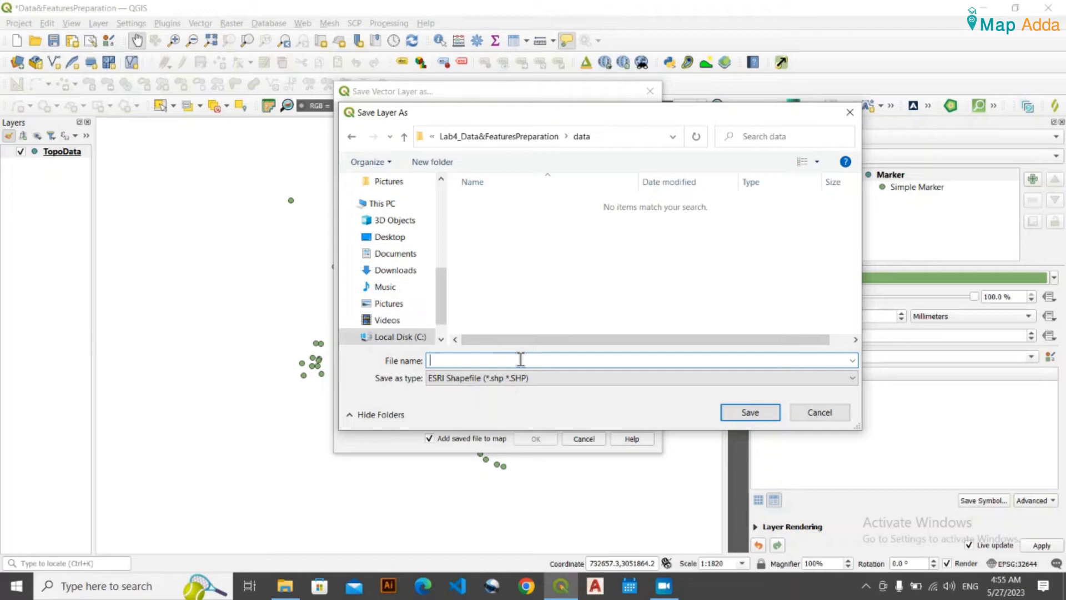
# Name the output file TopoSchool and export the shapefile.
pyautogui.write('Topo')
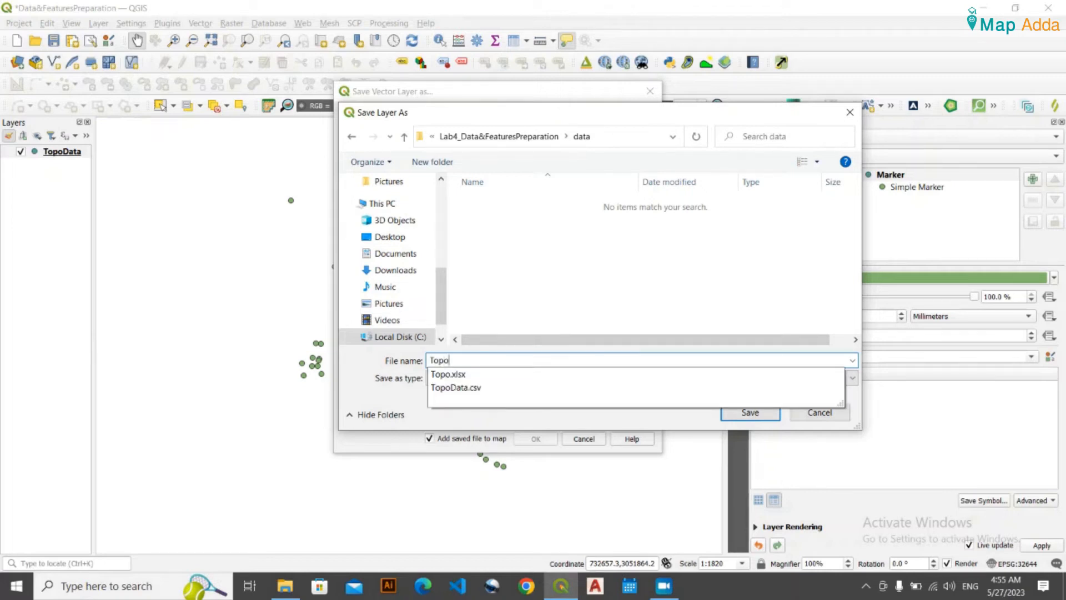
pyautogui.write('School')
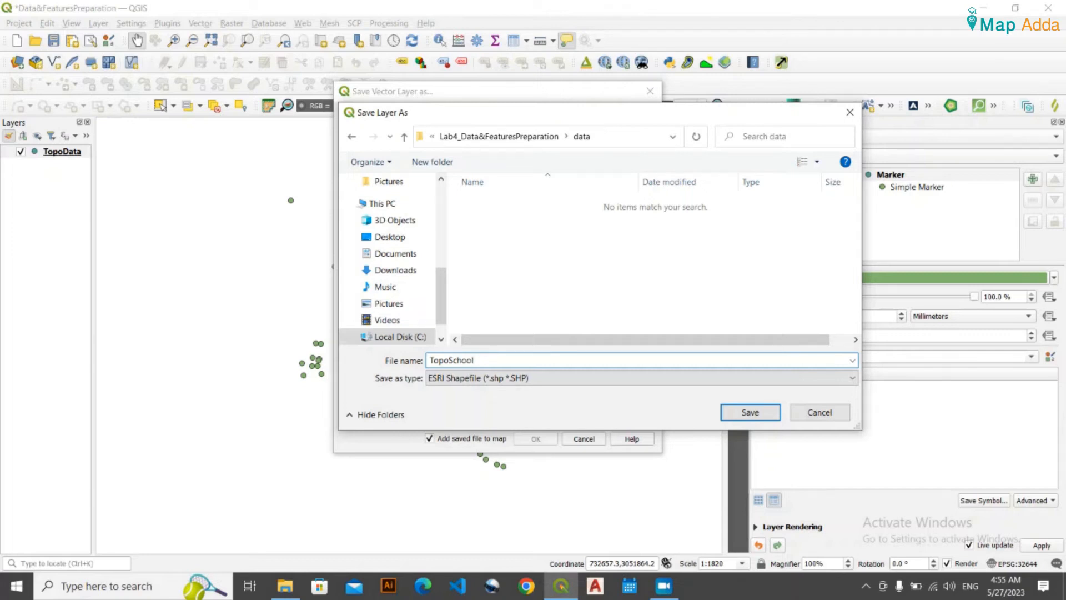
pyautogui.press('Return')
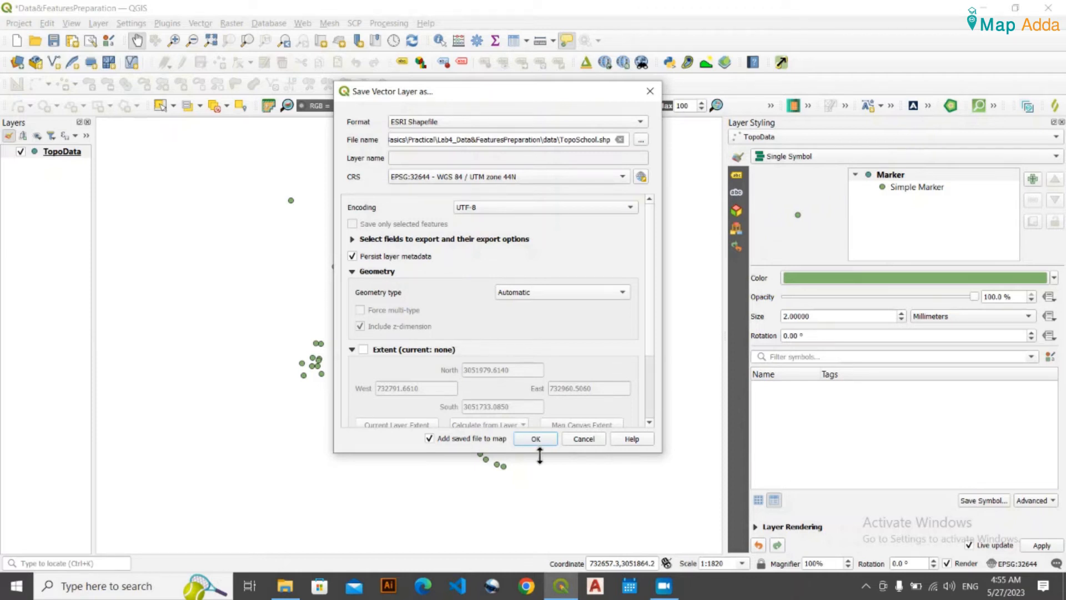
pyautogui.click(536, 438)
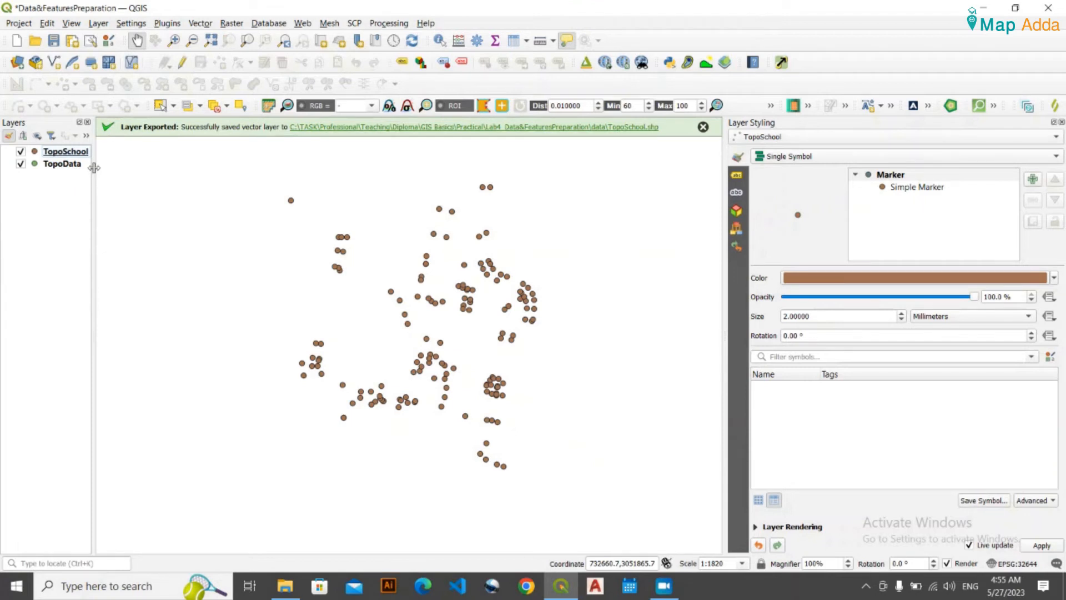
# Widen the Layers panel and check the exported TopoSchool files in the data folder in File Explorer.
pyautogui.moveTo(94, 167); pyautogui.dragTo(192, 168)
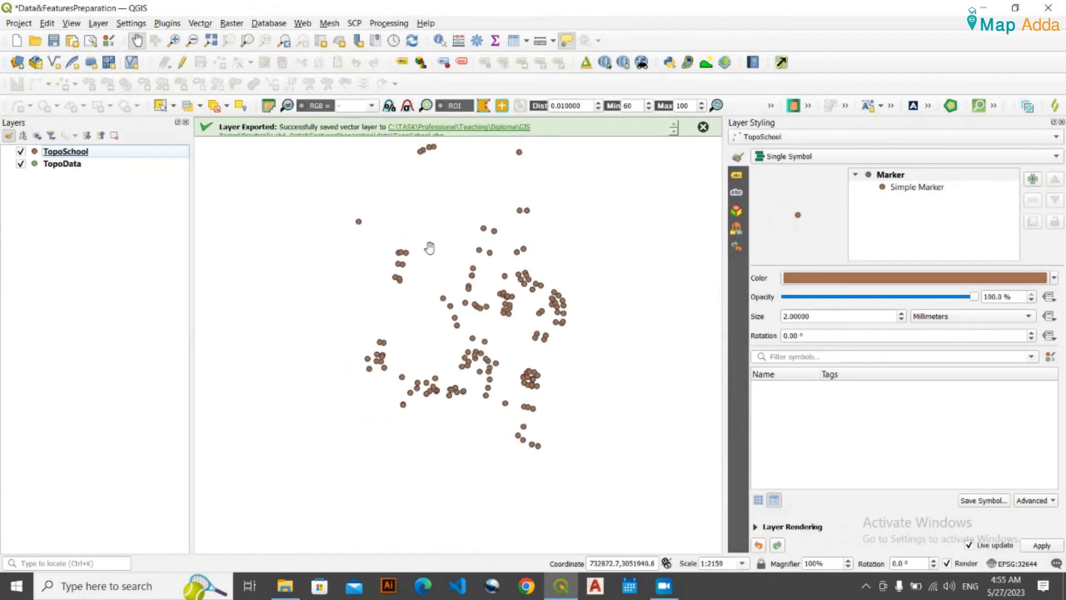
pyautogui.click(285, 585)
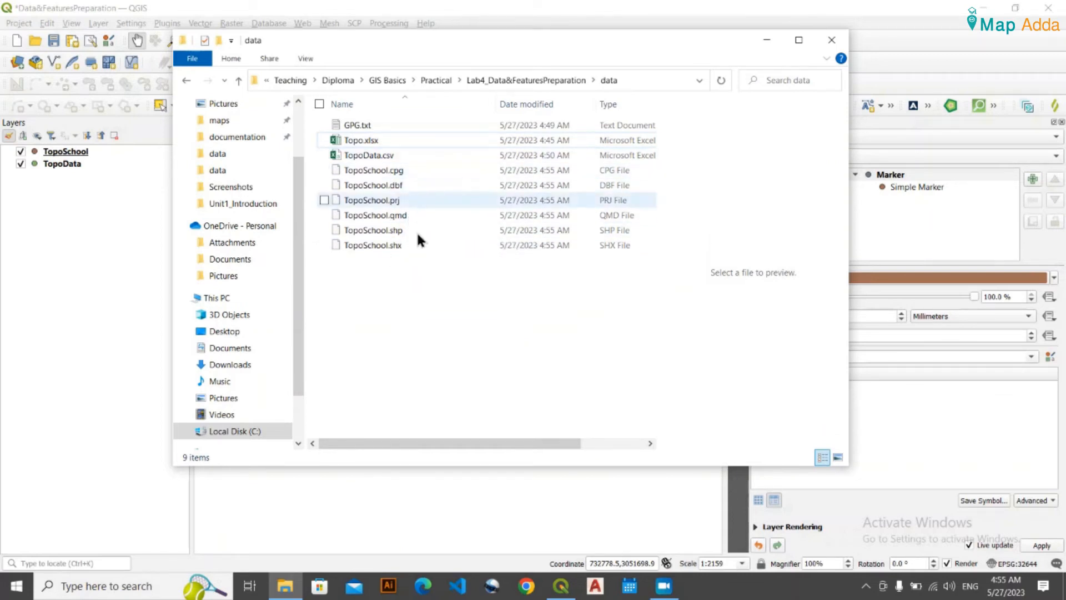
pyautogui.click(765, 39)
# Remove the original TopoData layer from the project.
pyautogui.click(67, 164)
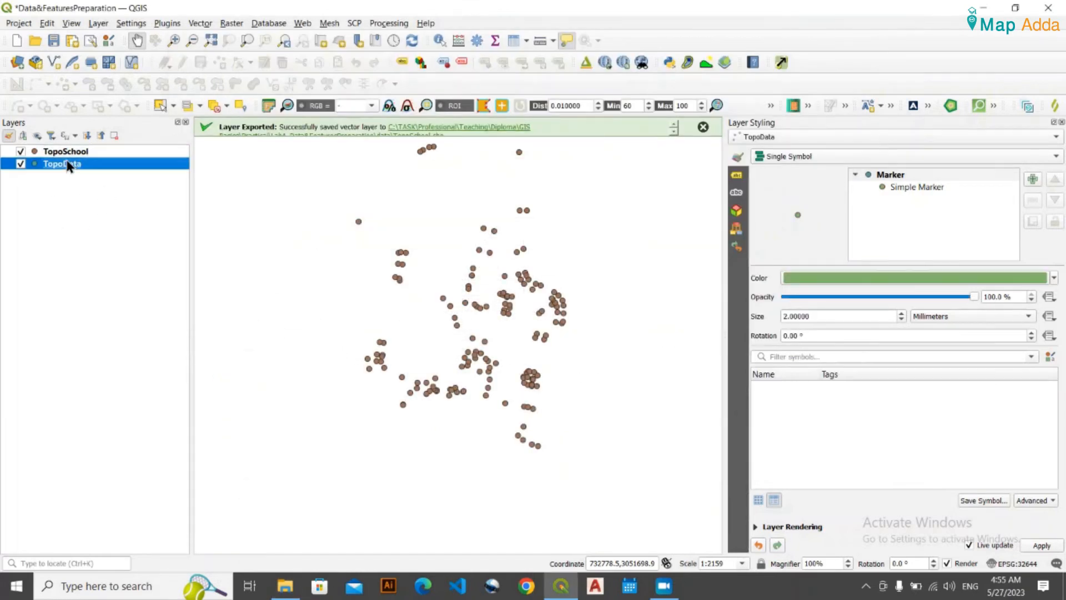
pyautogui.rightClick(67, 165)
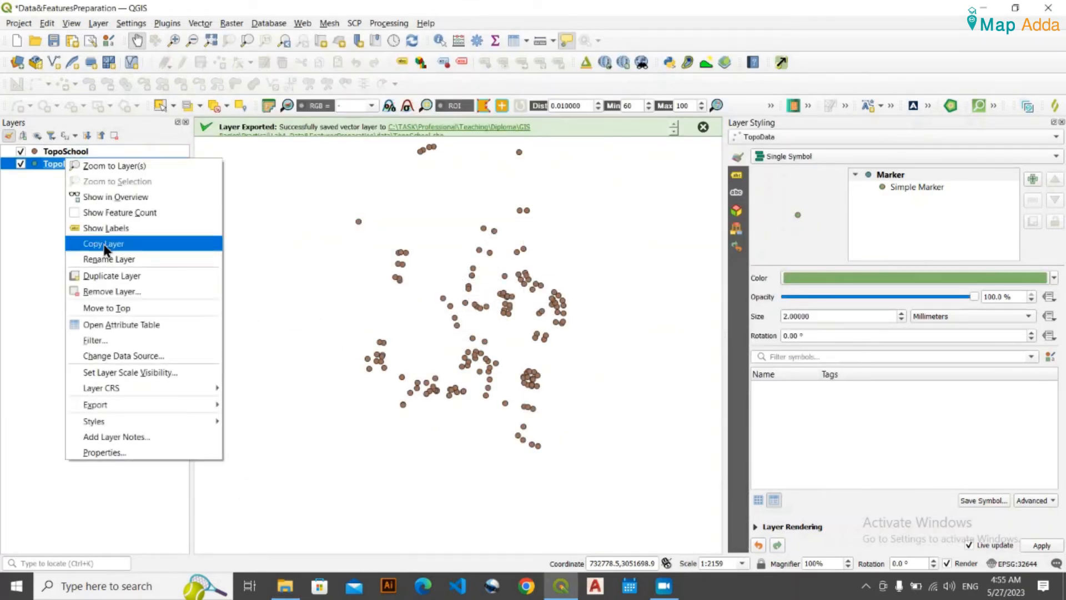
pyautogui.click(136, 292)
pyautogui.press('Return')
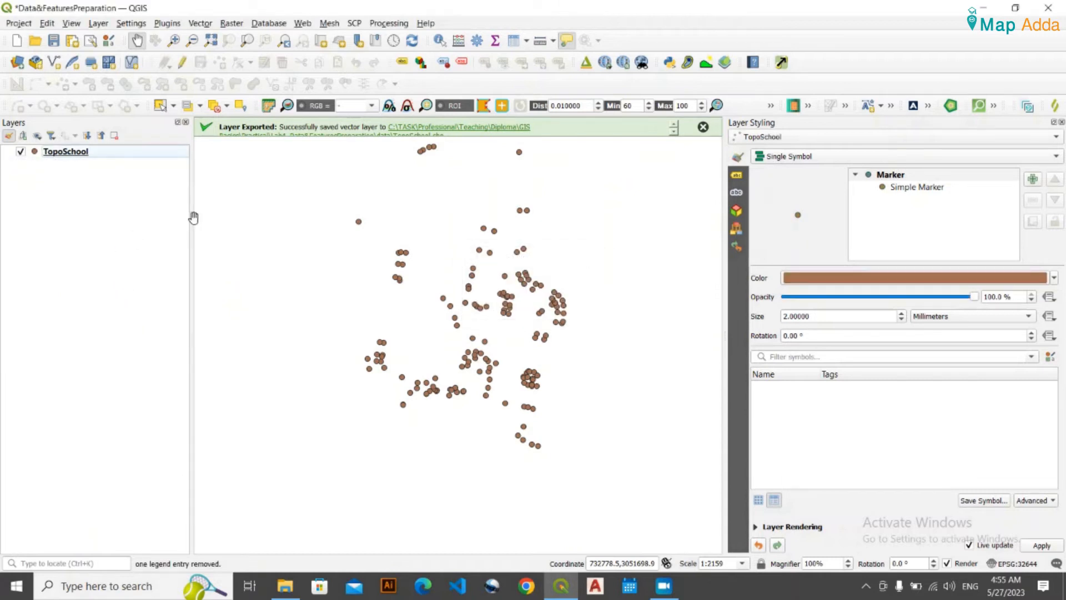
# Narrow the Layers panel and dismiss the export message above the map.
pyautogui.moveTo(193, 217); pyautogui.dragTo(111, 250)
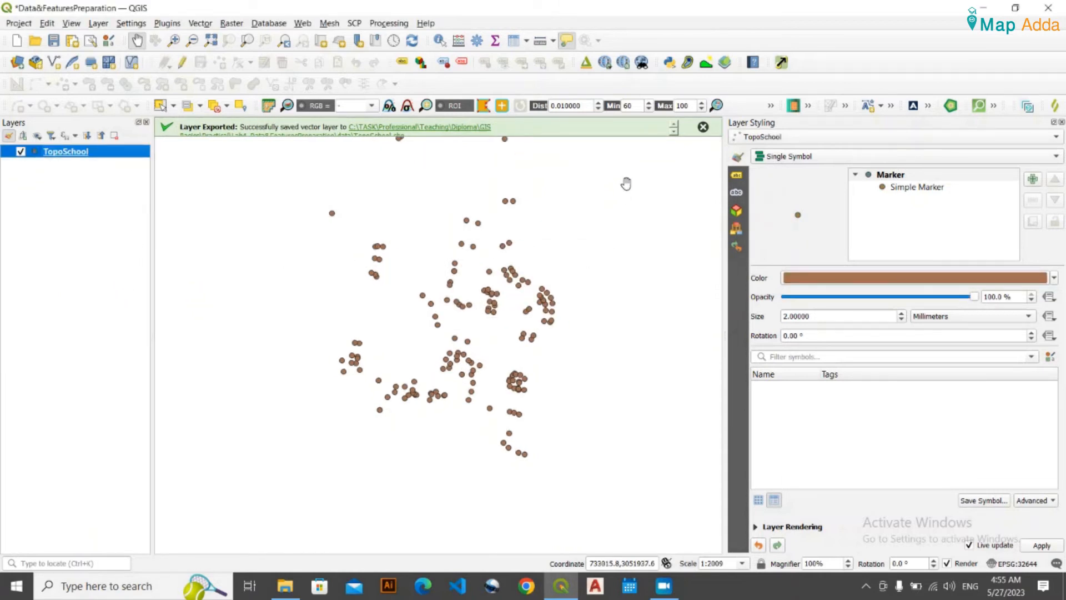
pyautogui.click(703, 127)
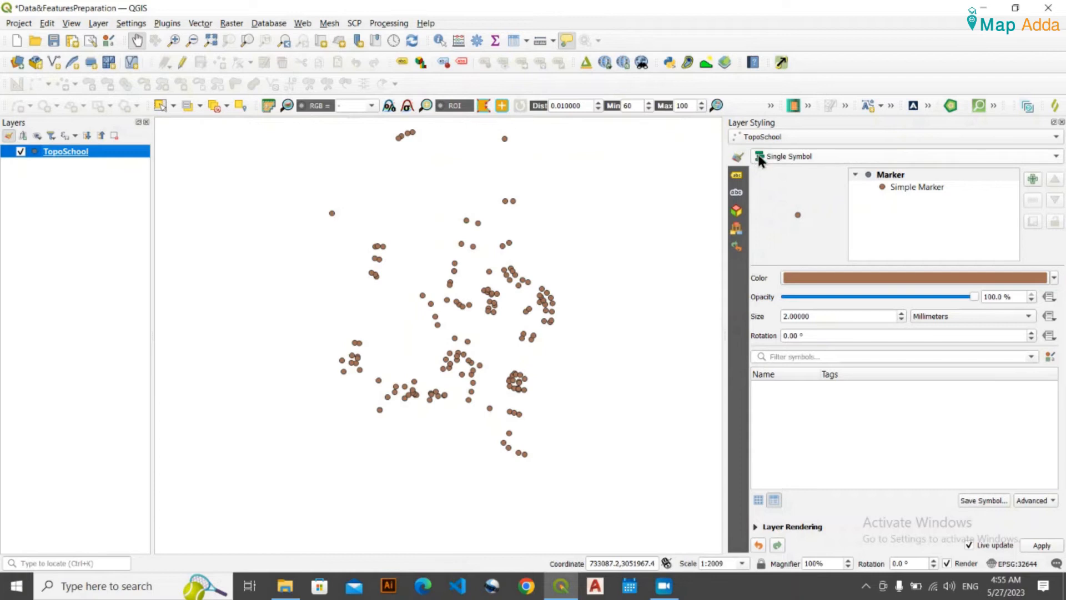
pyautogui.click(78, 226)
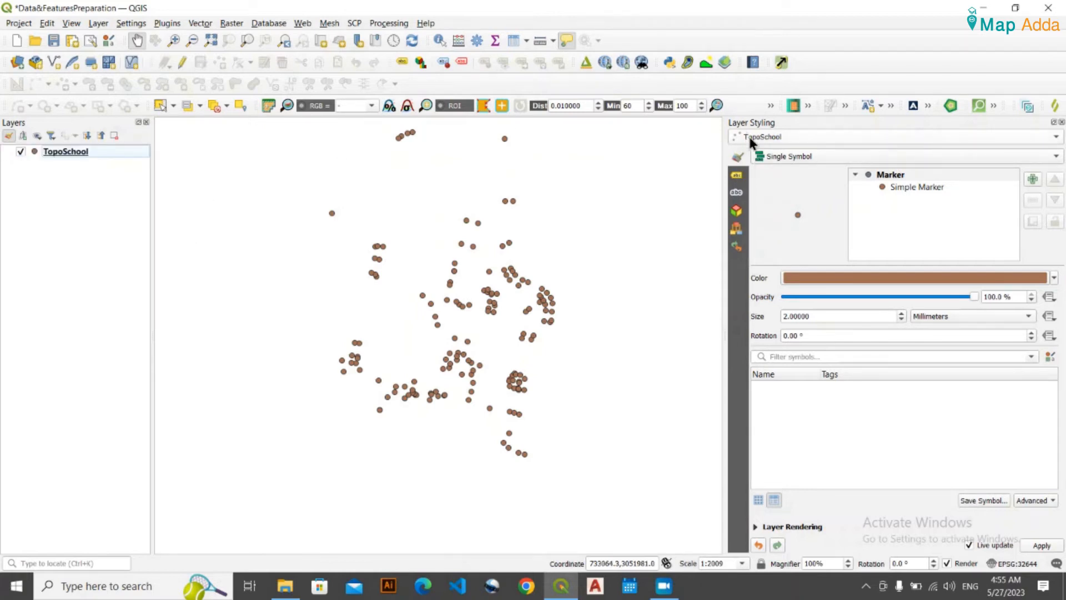
# Turn on Single Labels for the TopoSchool layer, using the PCODE field as the label value.
pyautogui.click(738, 176)
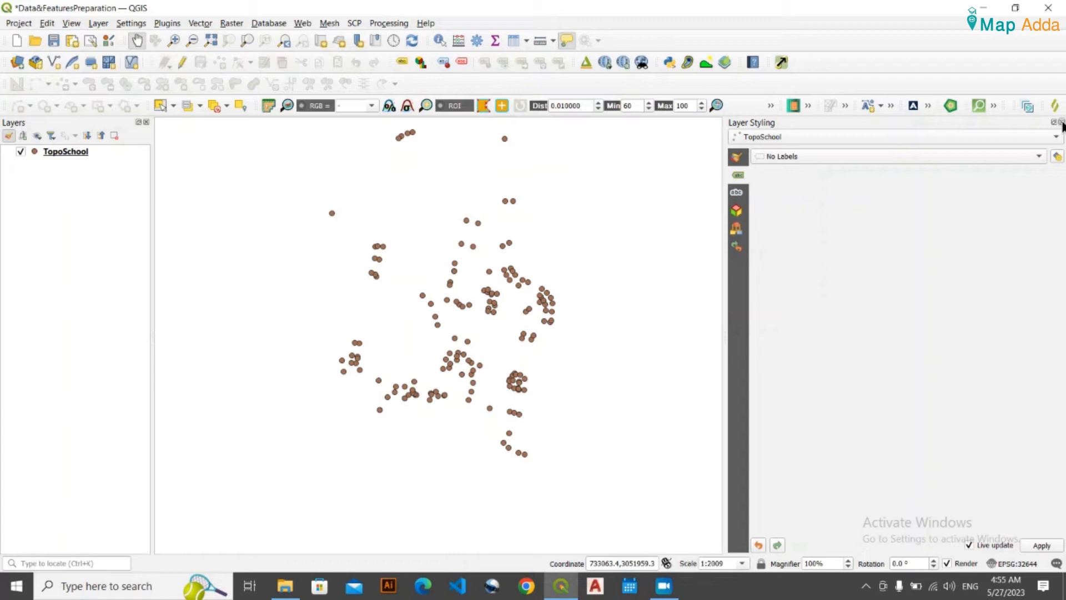
pyautogui.click(782, 156)
pyautogui.click(798, 167)
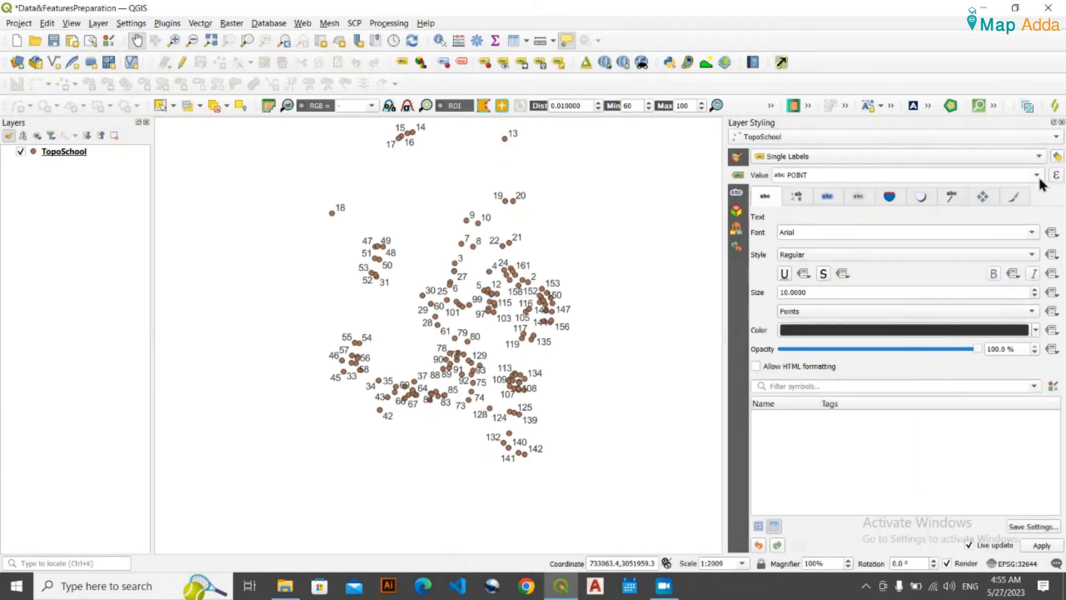
pyautogui.click(1037, 175)
pyautogui.click(809, 238)
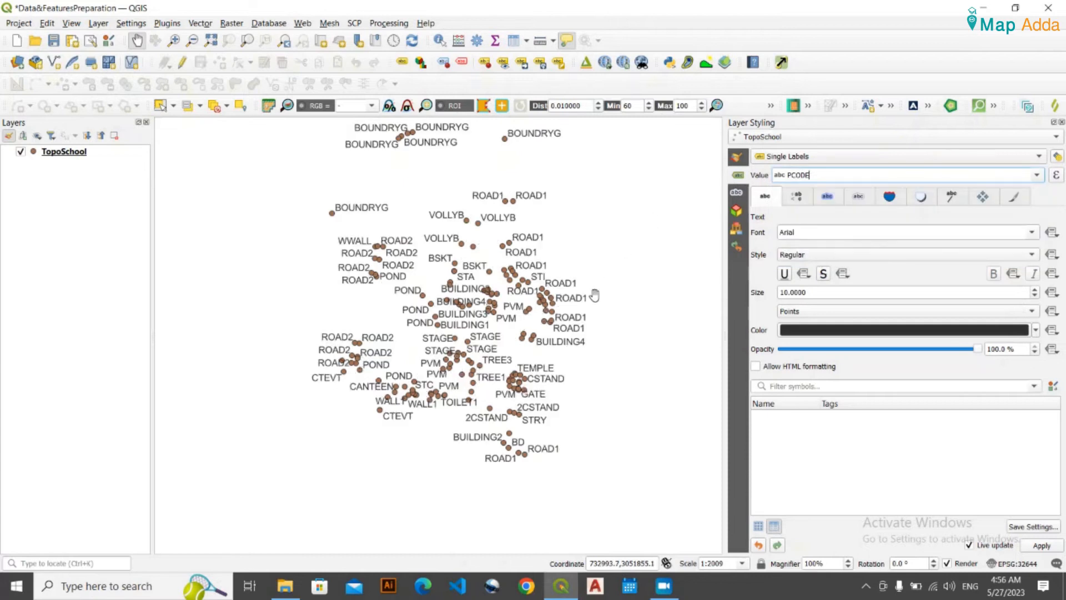
# Examine the point code labels across the map to see which survey points belong to which features.
pyautogui.scroll(5, 589, 296)
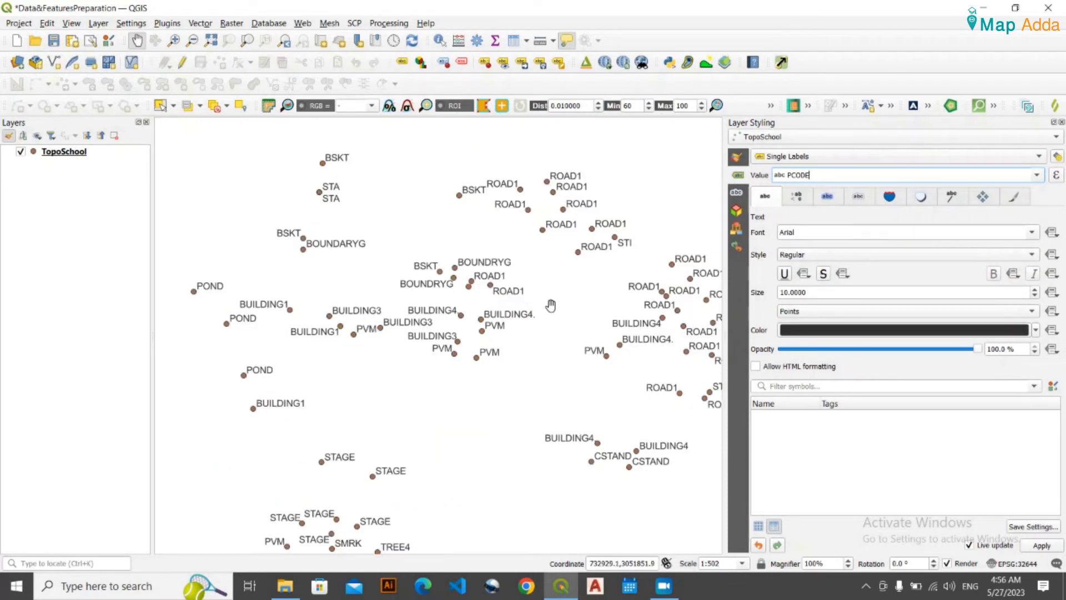
pyautogui.moveTo(557, 345); pyautogui.dragTo(400, 246)
pyautogui.scroll(2, 401, 246)
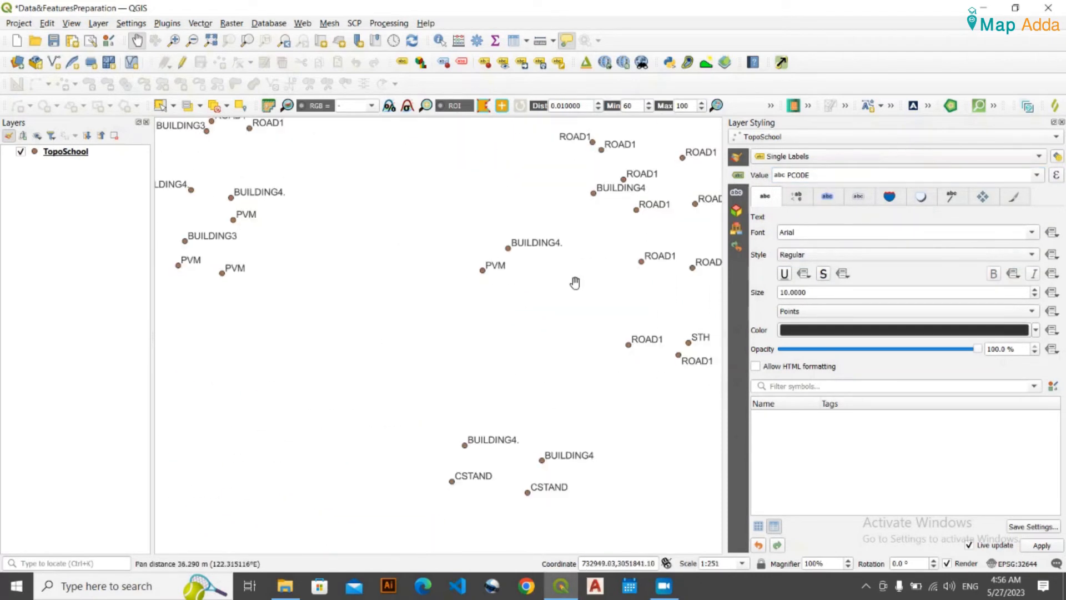
pyautogui.moveTo(575, 282); pyautogui.dragTo(374, 288)
pyautogui.scroll(-2, 383, 288)
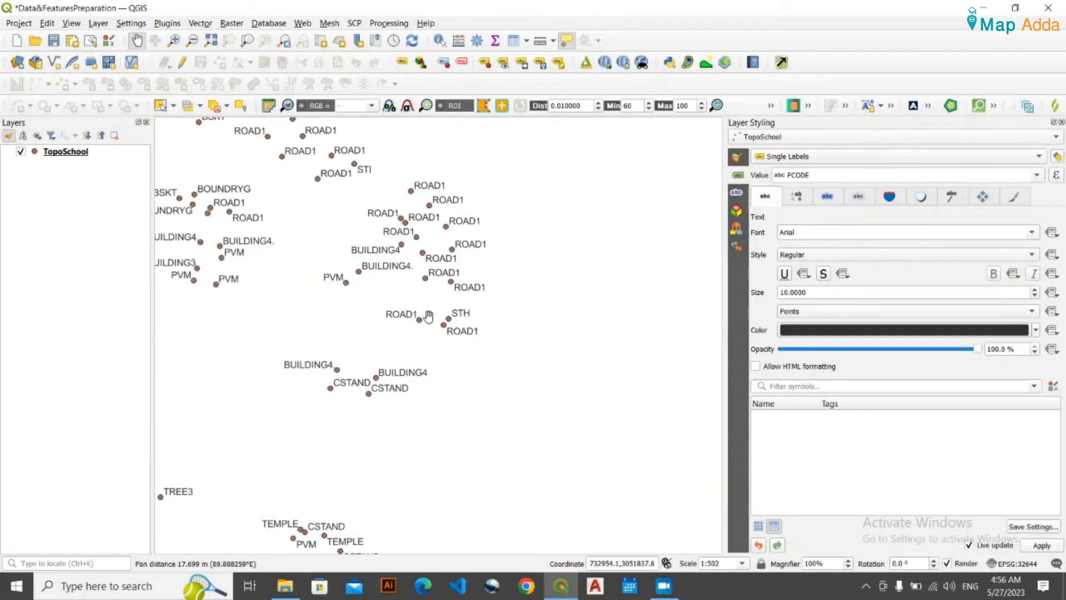
pyautogui.moveTo(411, 352); pyautogui.dragTo(654, 292)
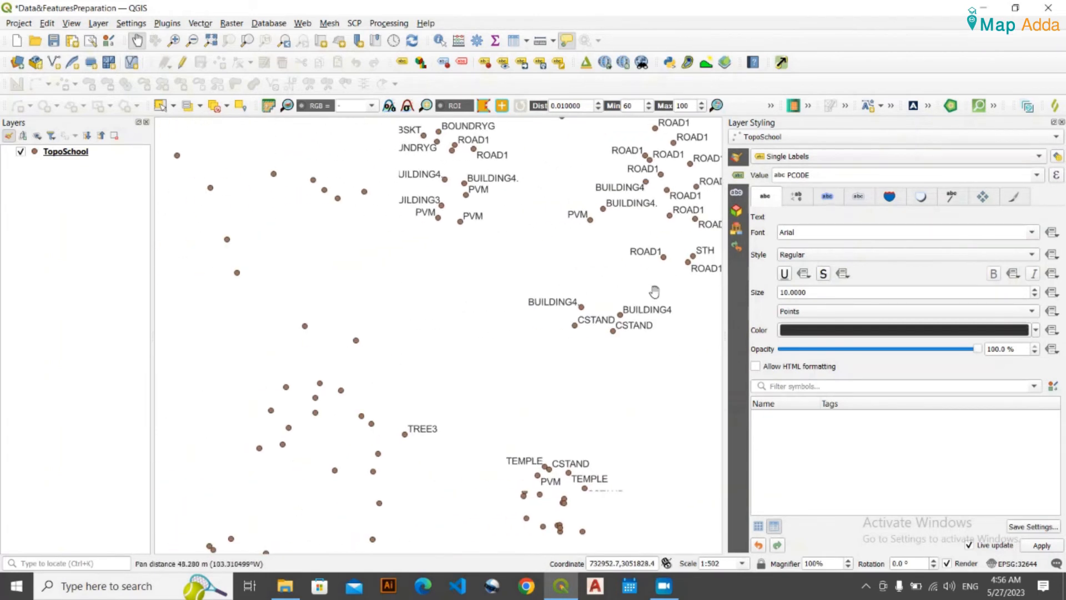
pyautogui.moveTo(419, 239); pyautogui.dragTo(451, 350)
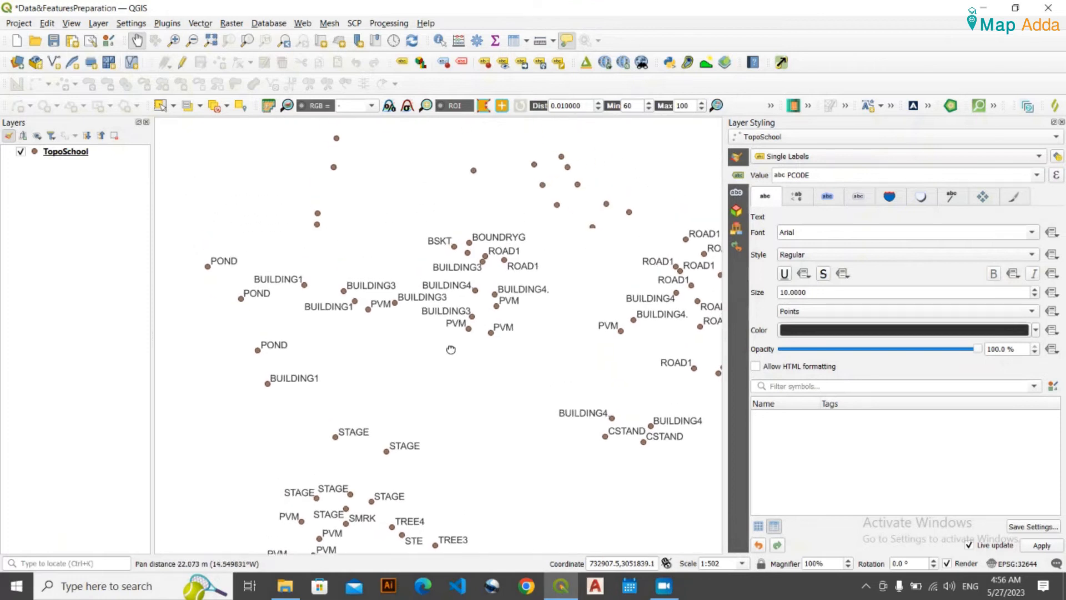
pyautogui.moveTo(374, 341); pyautogui.dragTo(379, 387)
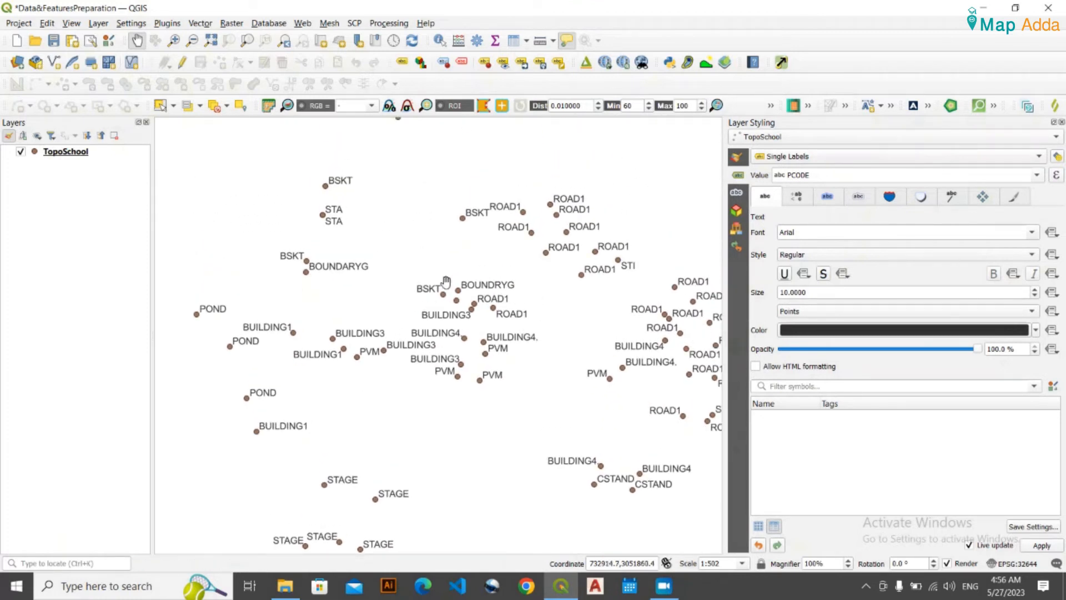
pyautogui.moveTo(407, 356); pyautogui.dragTo(420, 150)
pyautogui.scroll(-1, 448, 298)
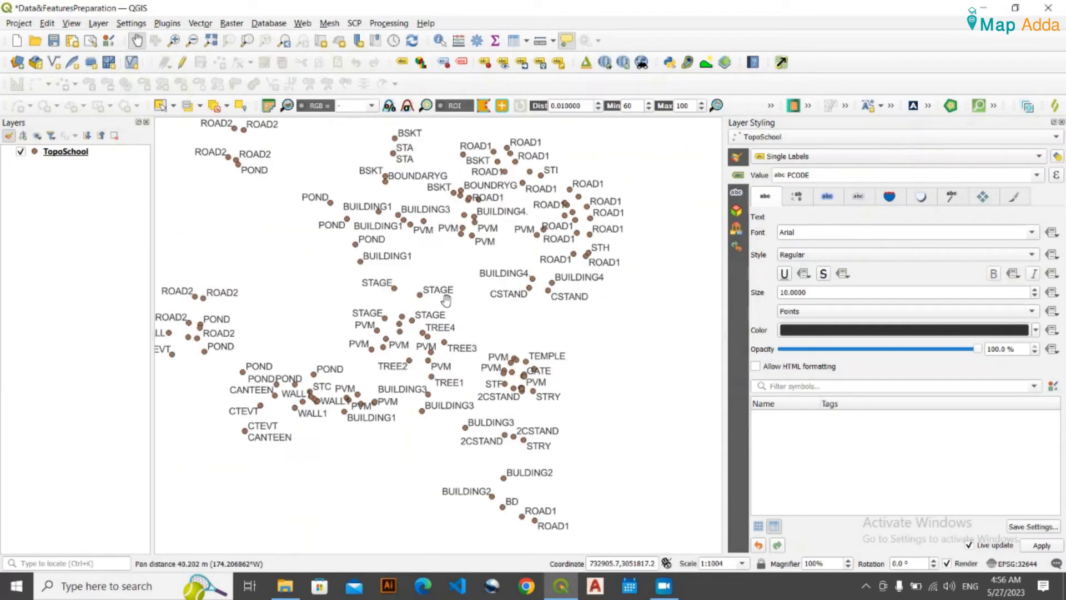
# Examine the stage, tree, pond, road, canteen and wall points around the map to see how their codes group into features.
pyautogui.scroll(1, 455, 290)
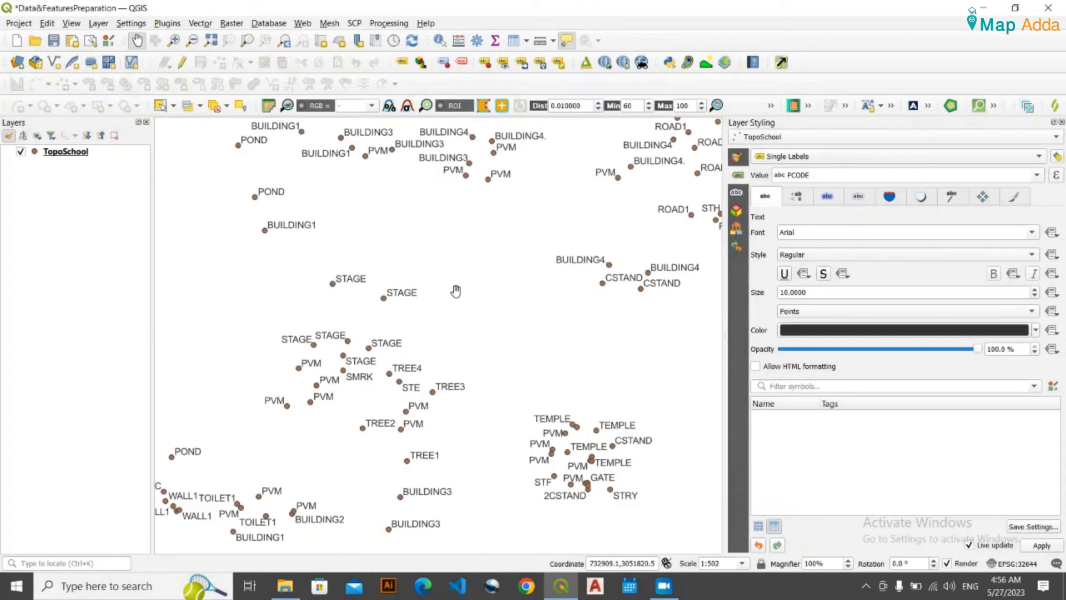
pyautogui.scroll(-1, 450, 277)
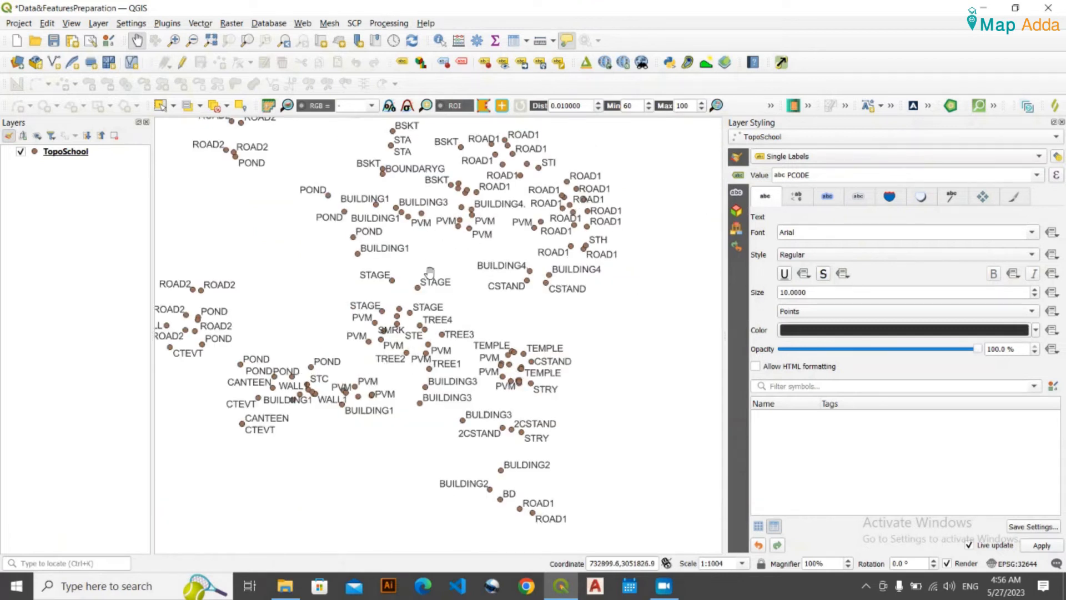
pyautogui.scroll(1, 461, 233)
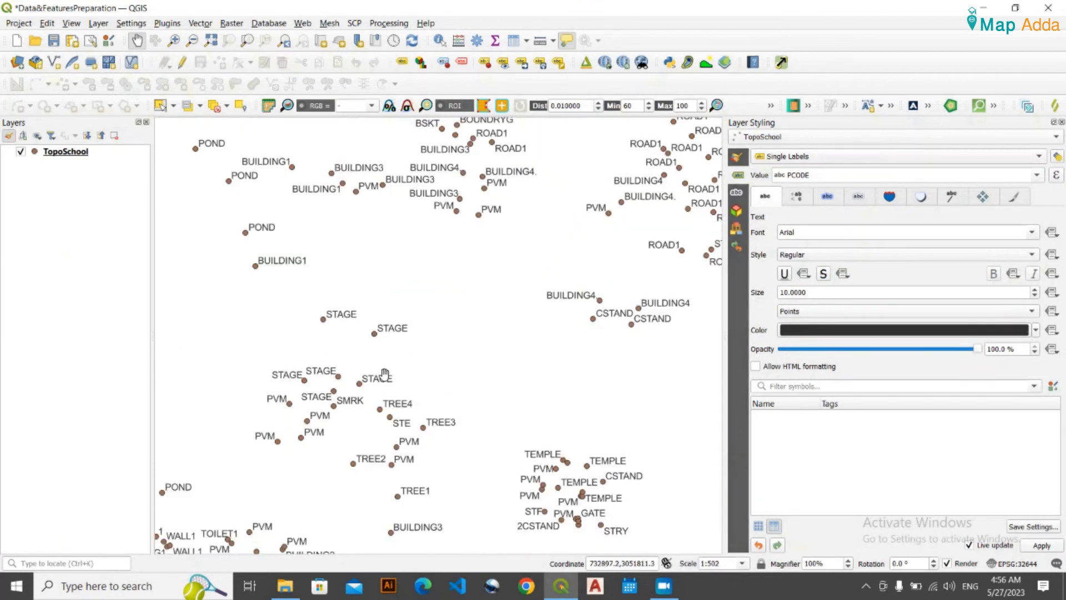
pyautogui.scroll(1, 384, 373)
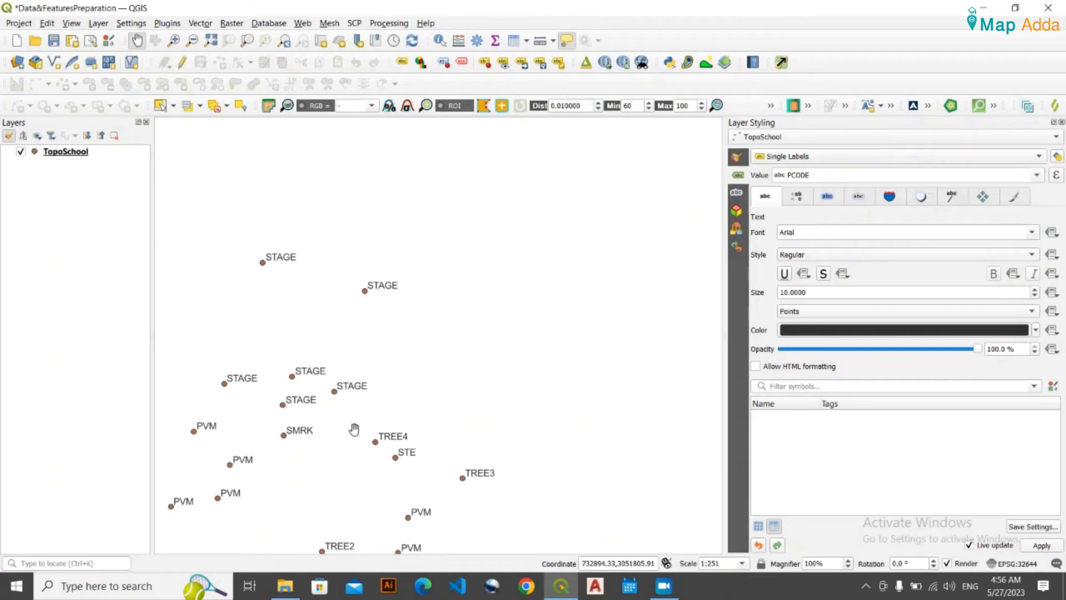
pyautogui.moveTo(355, 432); pyautogui.dragTo(494, 361)
pyautogui.moveTo(418, 302); pyautogui.dragTo(414, 245)
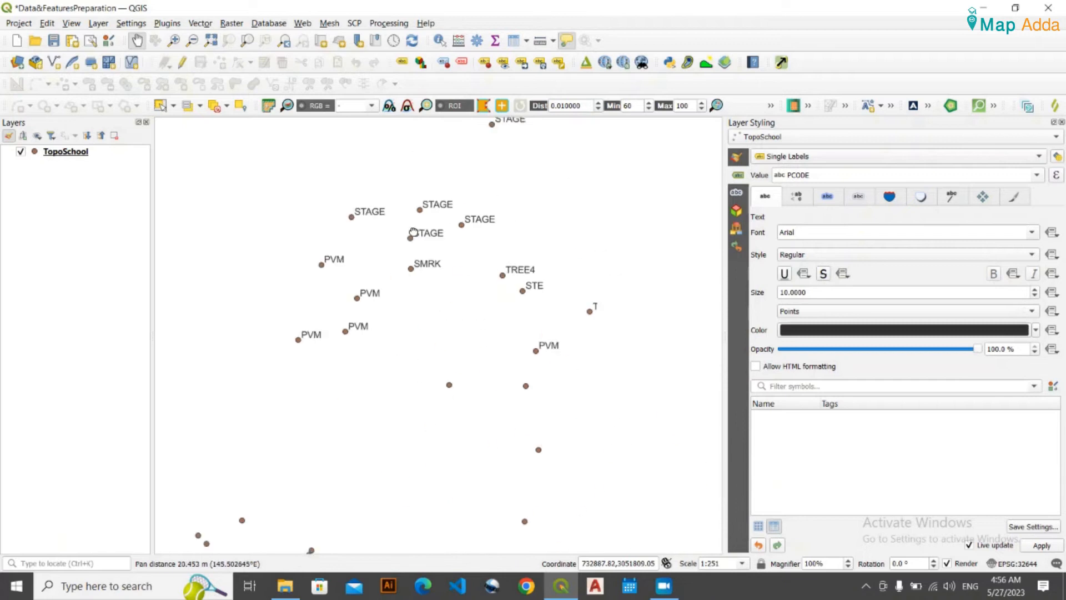
pyautogui.scroll(-1, 441, 313)
pyautogui.scroll(1, 414, 392)
pyautogui.moveTo(350, 409); pyautogui.dragTo(501, 206)
pyautogui.scroll(-1, 450, 286)
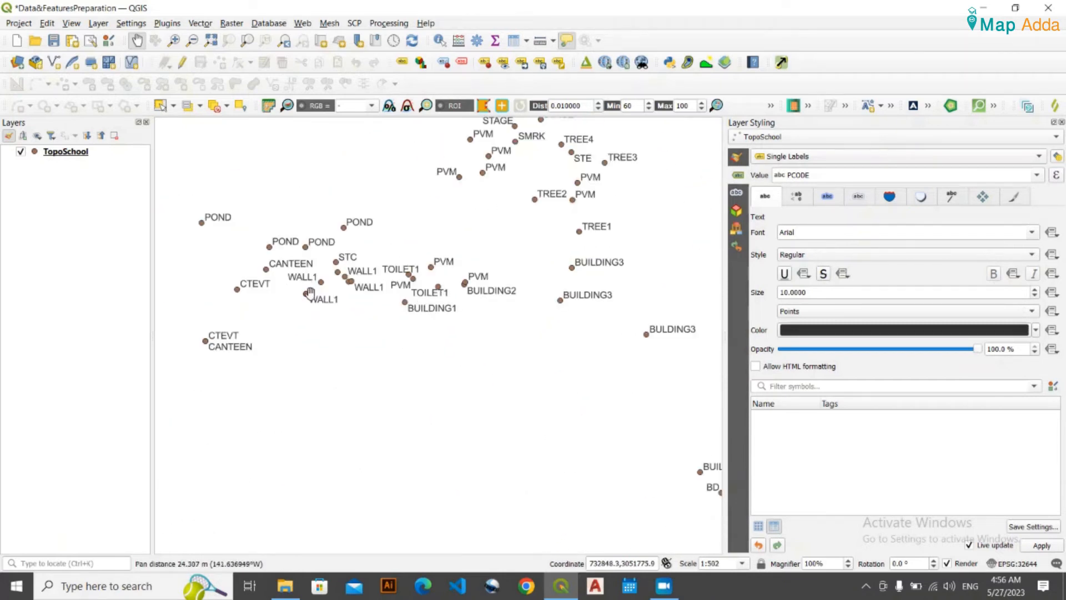
pyautogui.moveTo(281, 281); pyautogui.dragTo(276, 309)
pyautogui.moveTo(265, 259); pyautogui.dragTo(393, 414)
pyautogui.scroll(1, 380, 291)
pyautogui.scroll(-1, 379, 291)
pyautogui.scroll(-1, 387, 226)
pyautogui.moveTo(388, 226); pyautogui.dragTo(395, 276)
pyautogui.scroll(1, 394, 276)
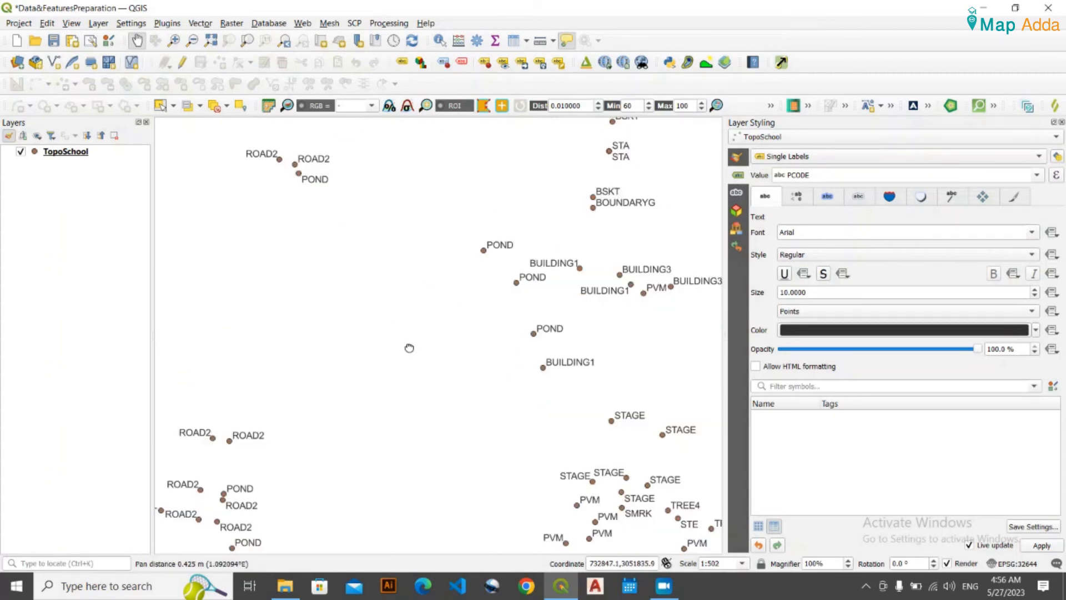
pyautogui.moveTo(410, 349); pyautogui.dragTo(426, 228)
pyautogui.moveTo(431, 321); pyautogui.dragTo(374, 262)
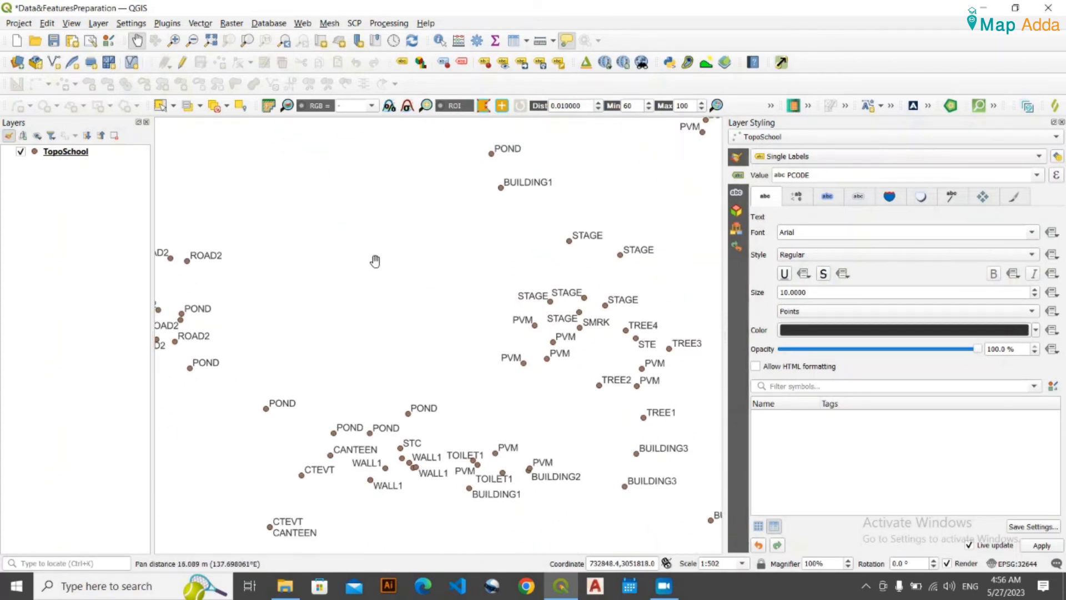
pyautogui.scroll(-1, 375, 261)
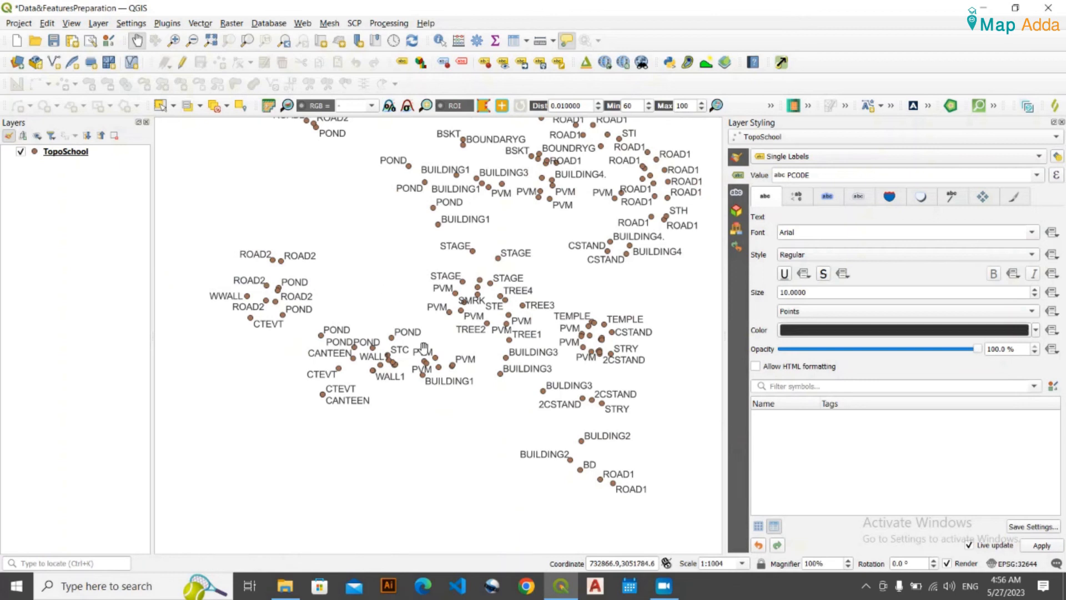
pyautogui.scroll(1, 256, 313)
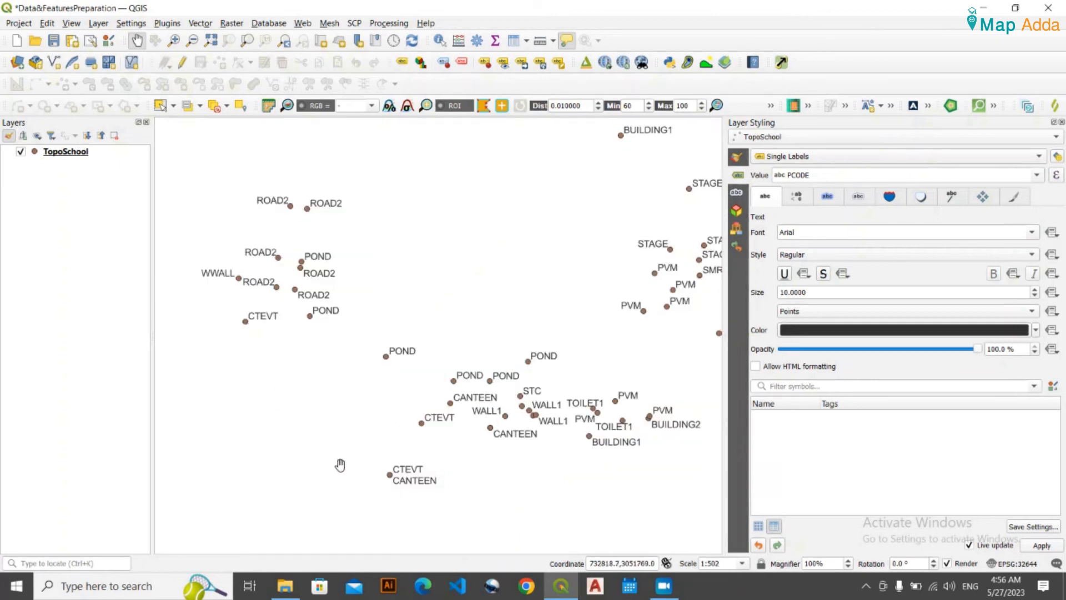
# Start a new shapefile layer with Polygon as its geometry type.
pyautogui.click(63, 260)
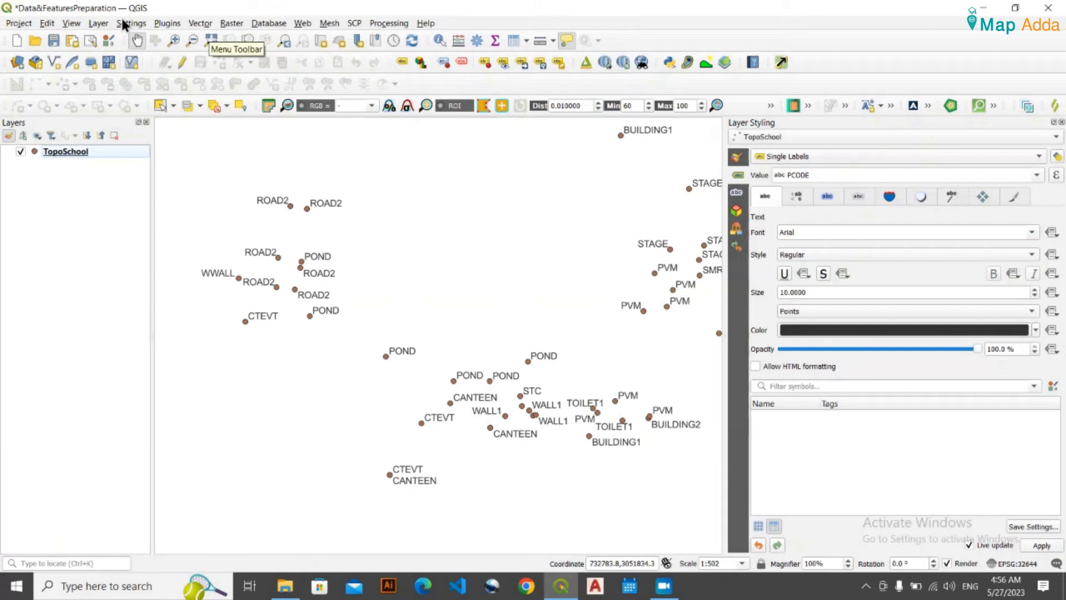
pyautogui.click(98, 25)
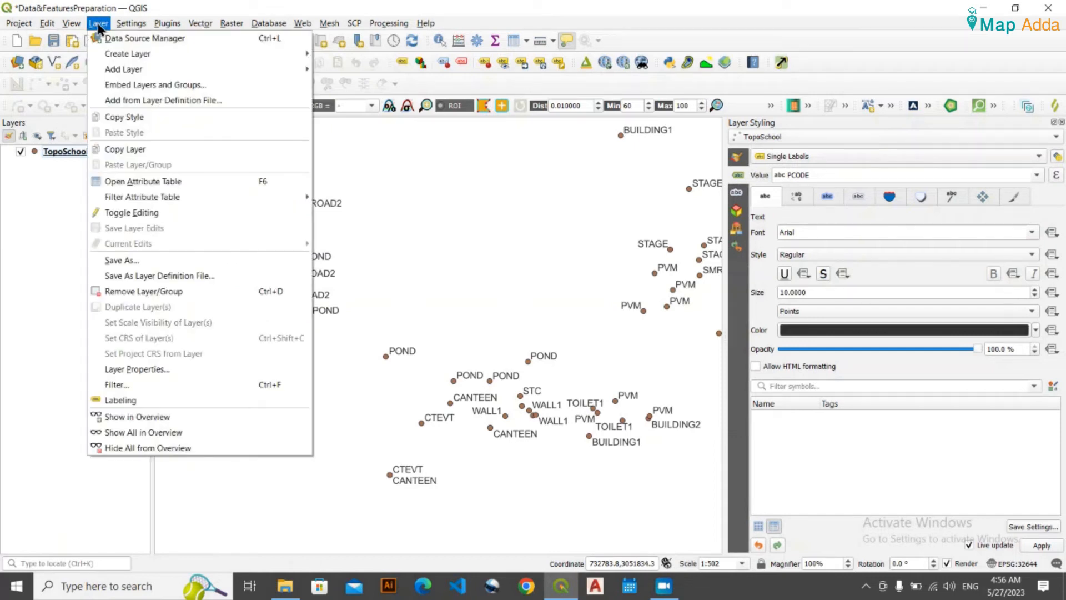
pyautogui.moveTo(153, 60)
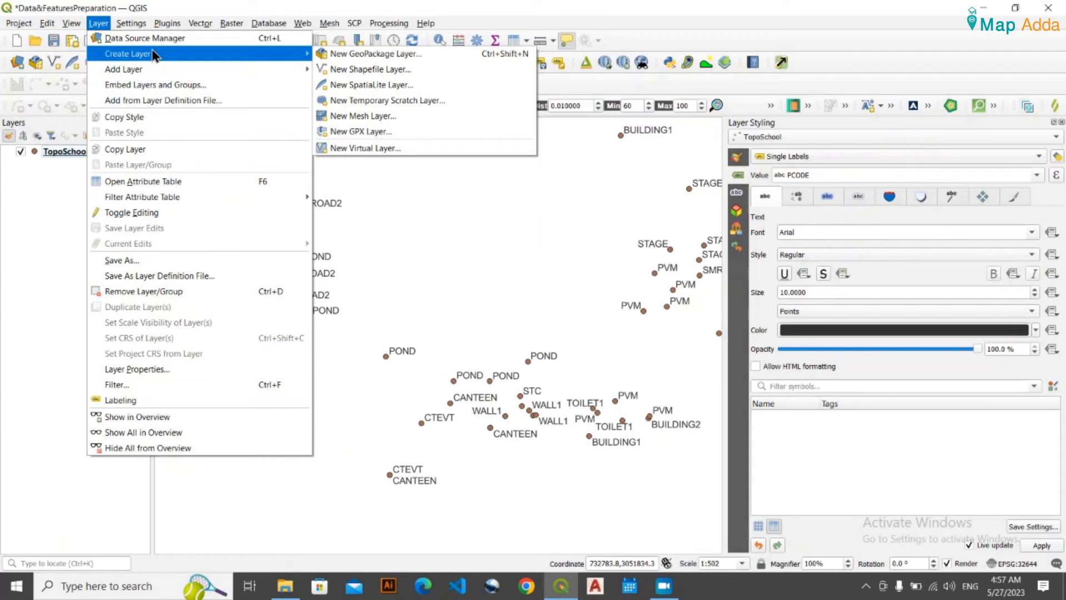
pyautogui.click(341, 70)
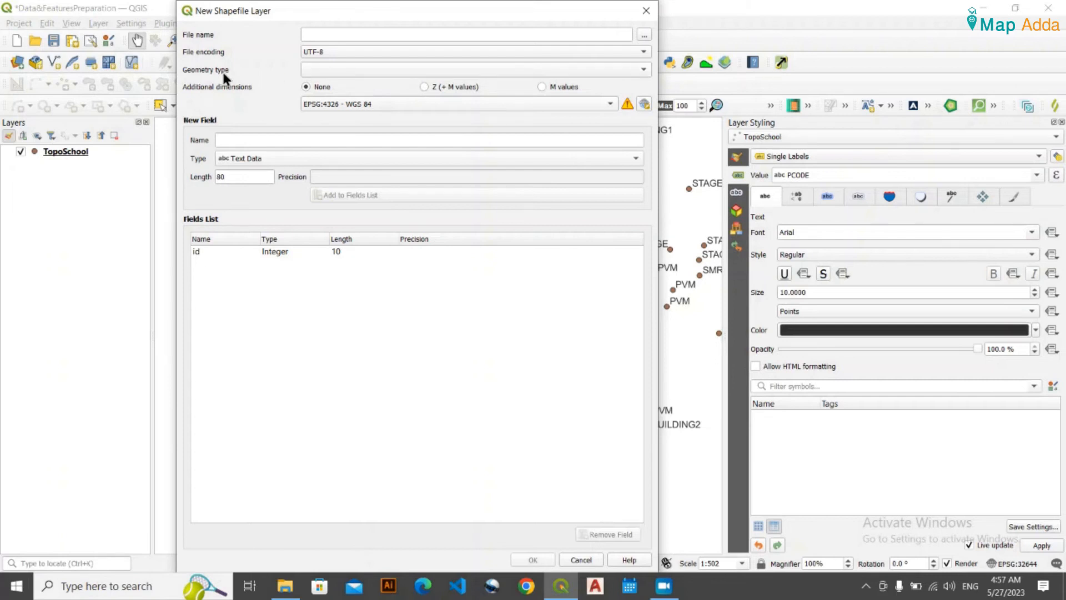
pyautogui.click(328, 66)
pyautogui.click(346, 124)
pyautogui.click(336, 69)
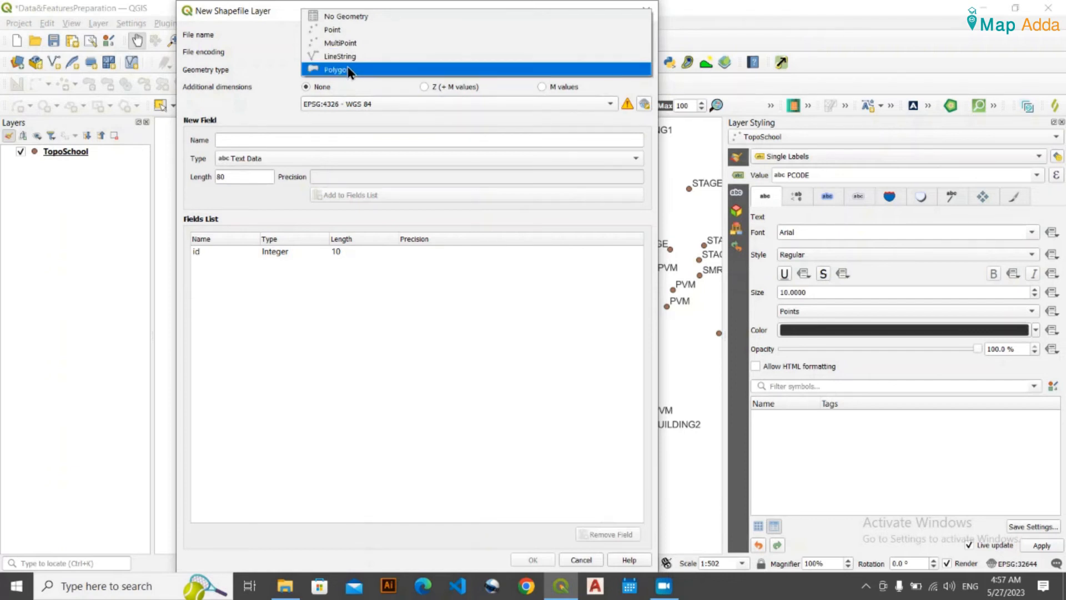
pyautogui.click(349, 70)
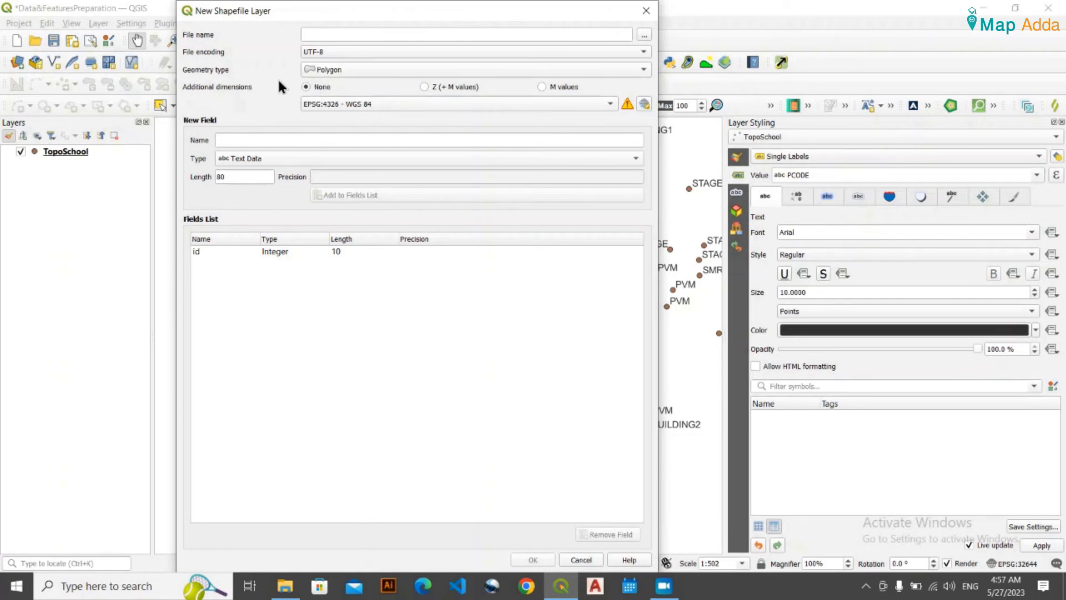
pyautogui.click(319, 70)
pyautogui.click(333, 70)
# Assign the project CRS EPSG:32644 - WGS 84 / UTM zone 44N and name the shapefile Building in the data folder.
pyautogui.click(606, 105)
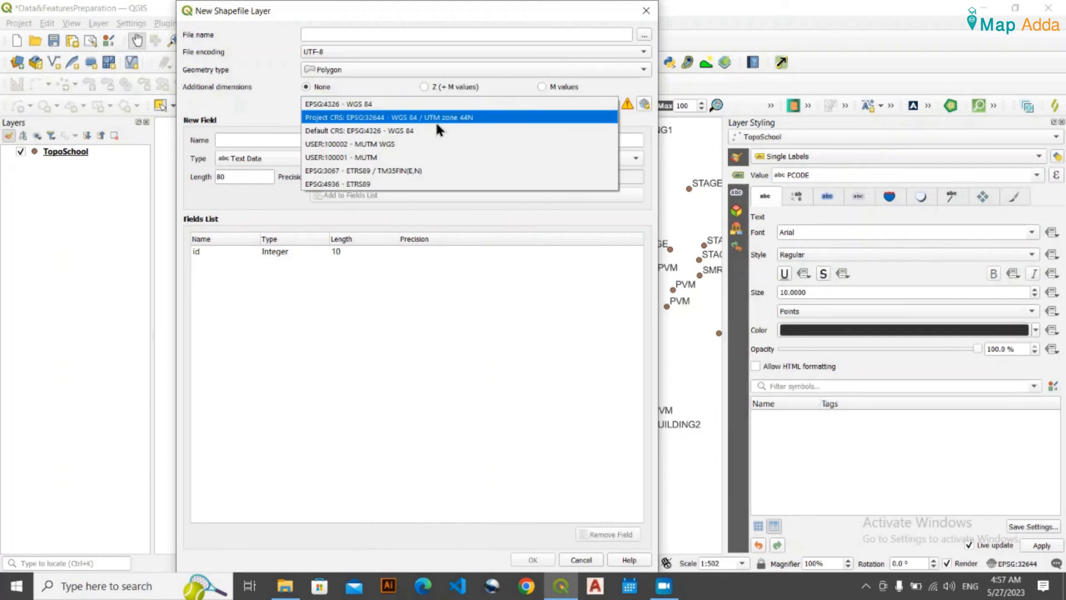
pyautogui.click(485, 117)
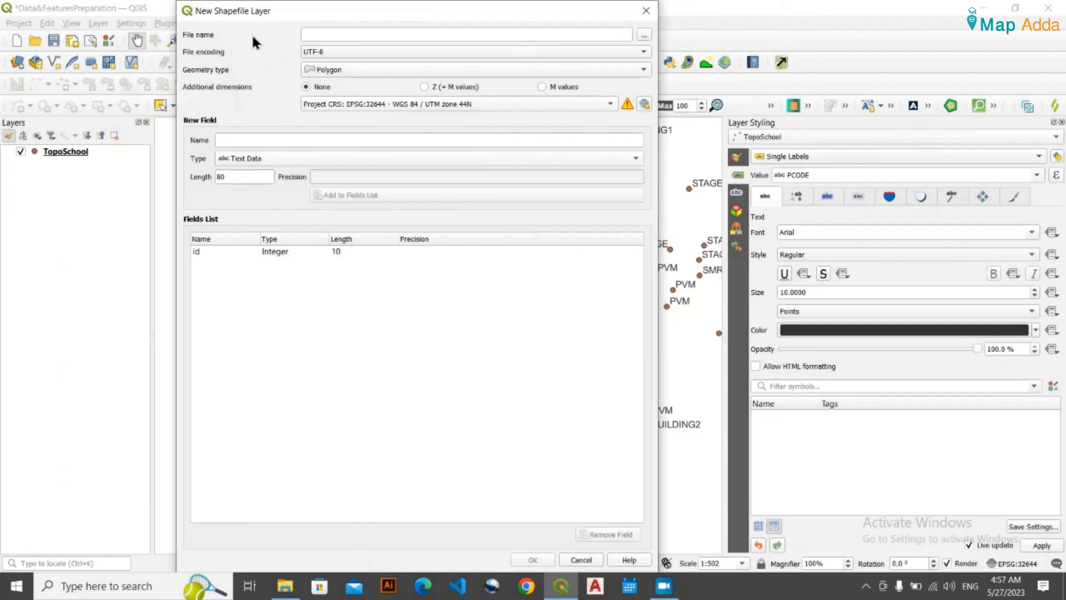
pyautogui.click(644, 35)
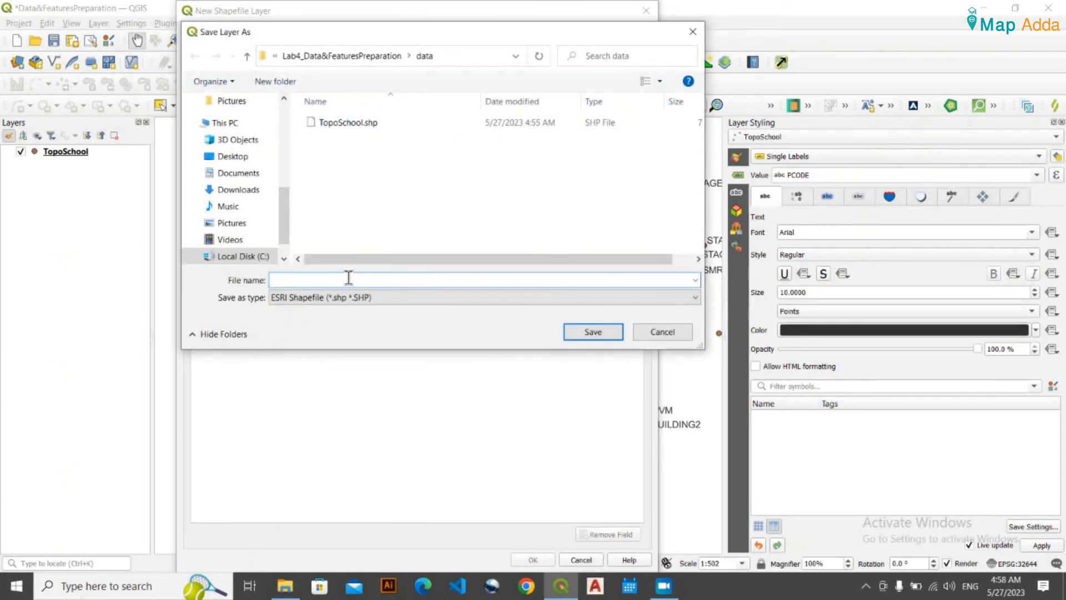
pyautogui.write('Building')
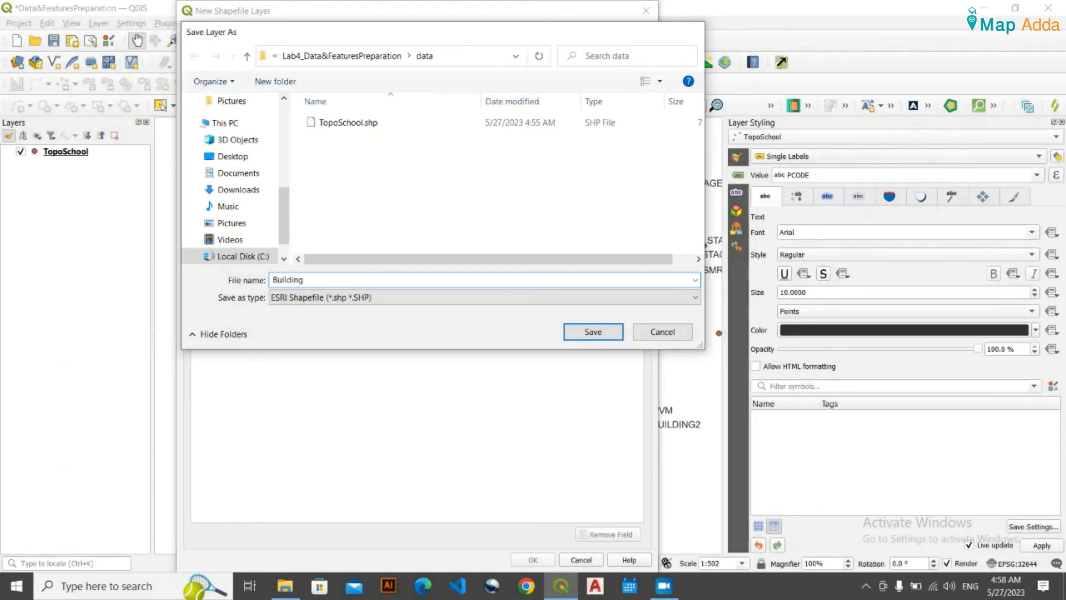
pyautogui.press('Return')
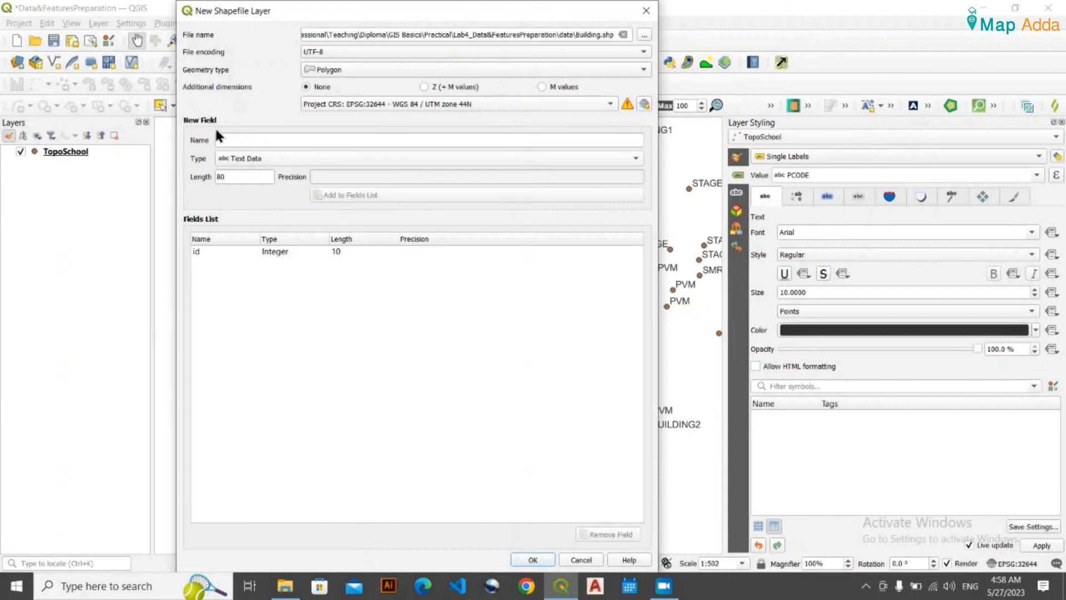
# Add a Text Data field named Type with length 80 and create the Building layer.
pyautogui.click(237, 141)
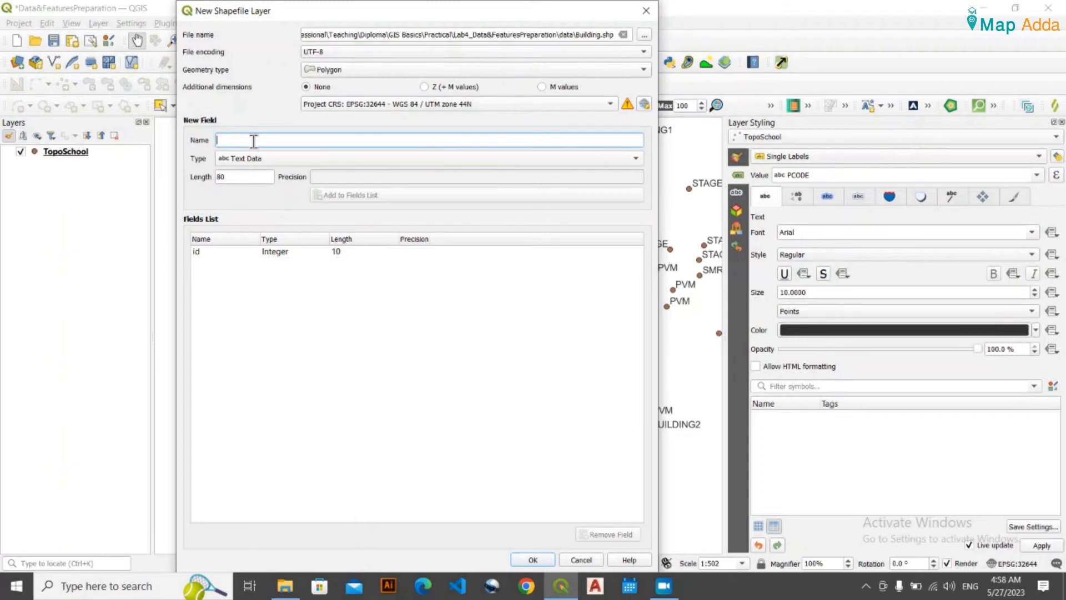
pyautogui.write('t')
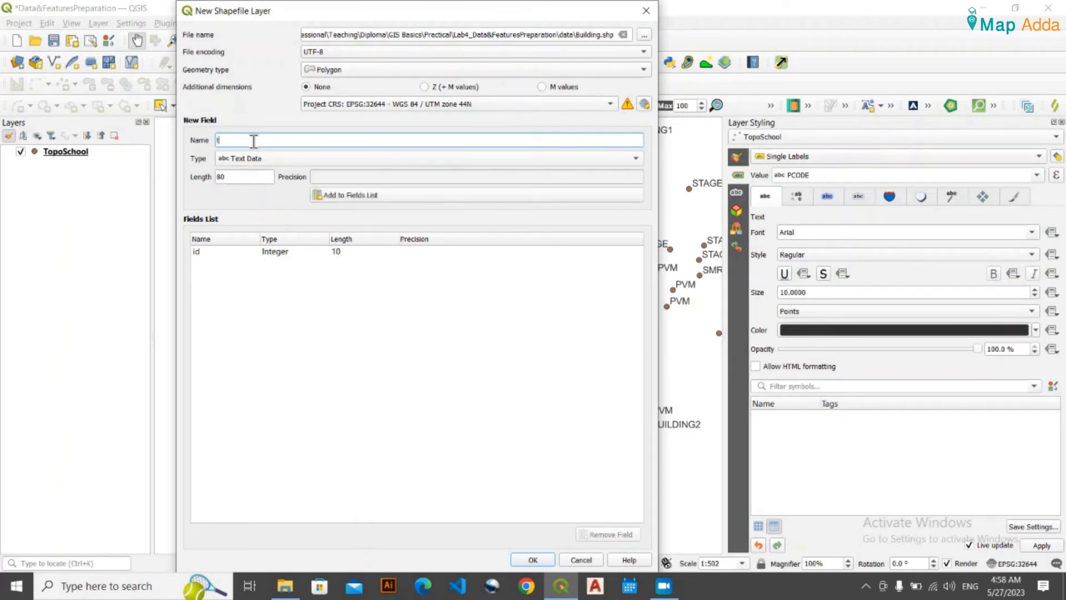
pyautogui.write('ype')
pyautogui.press('BackSpace')
pyautogui.write('T')
pyautogui.click(272, 158)
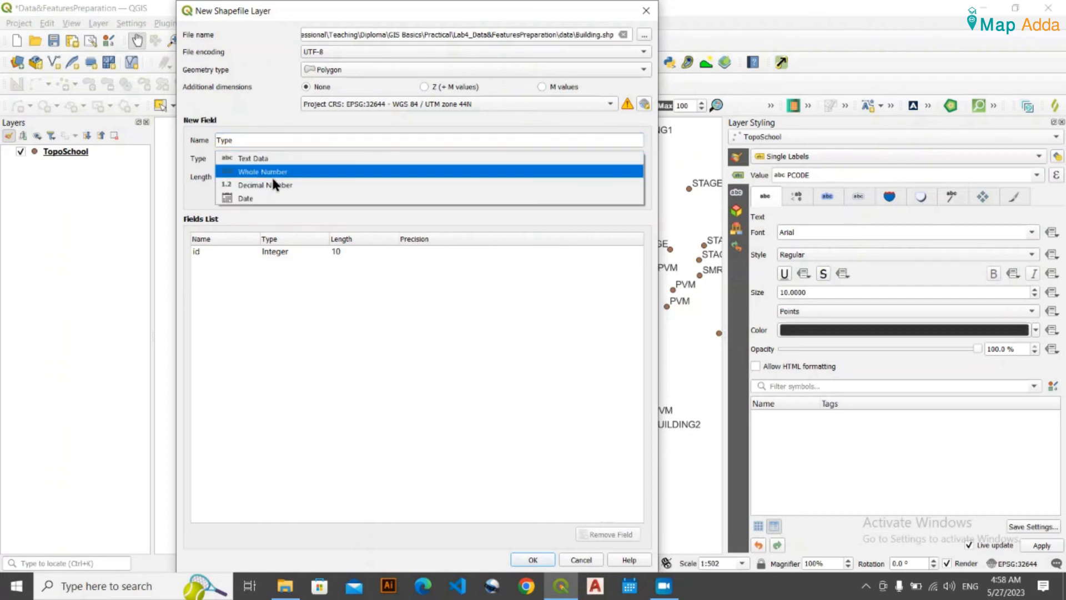
pyautogui.click(272, 163)
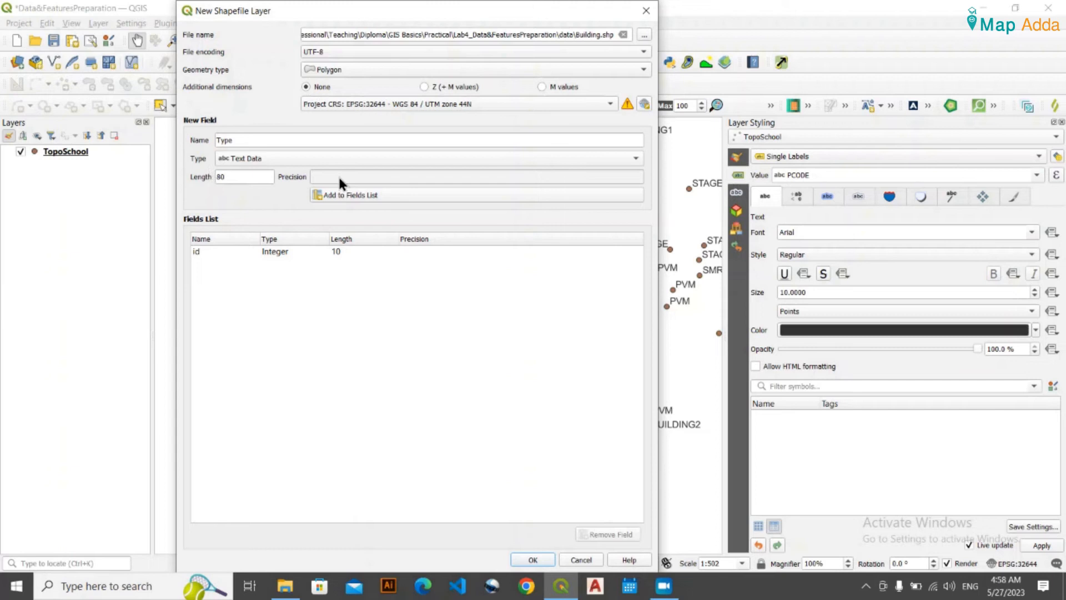
pyautogui.click(396, 195)
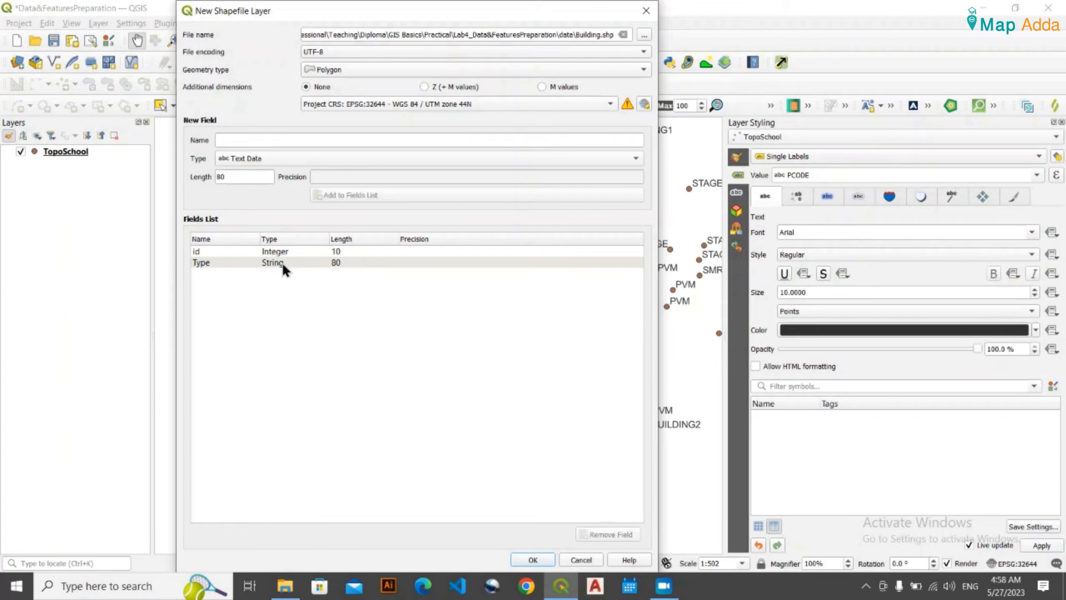
pyautogui.click(533, 560)
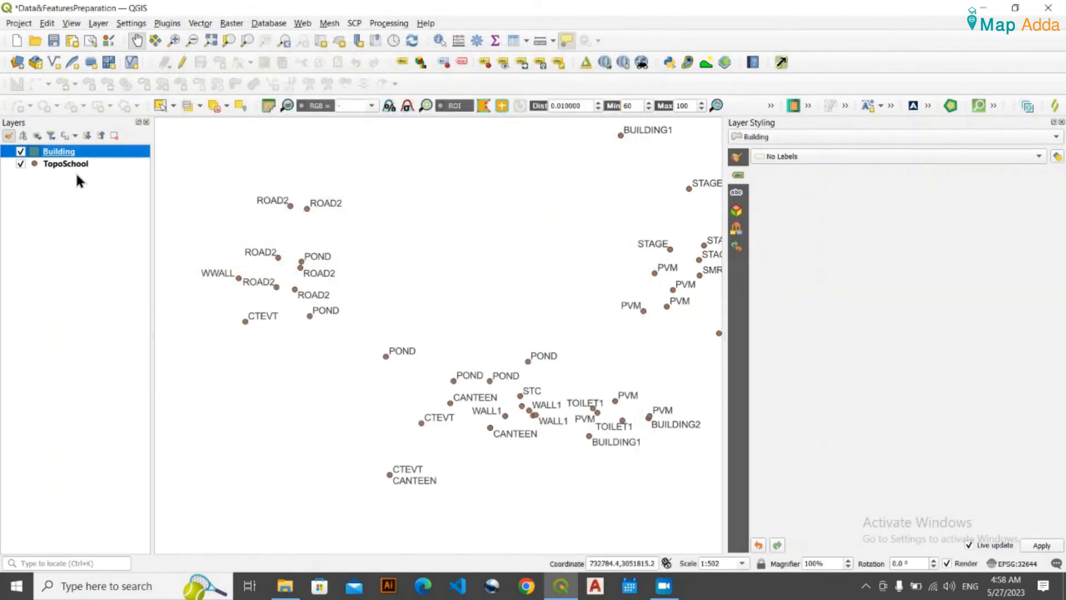
# Check the fields in the Building layer's attribute table and close the table.
pyautogui.click(69, 236)
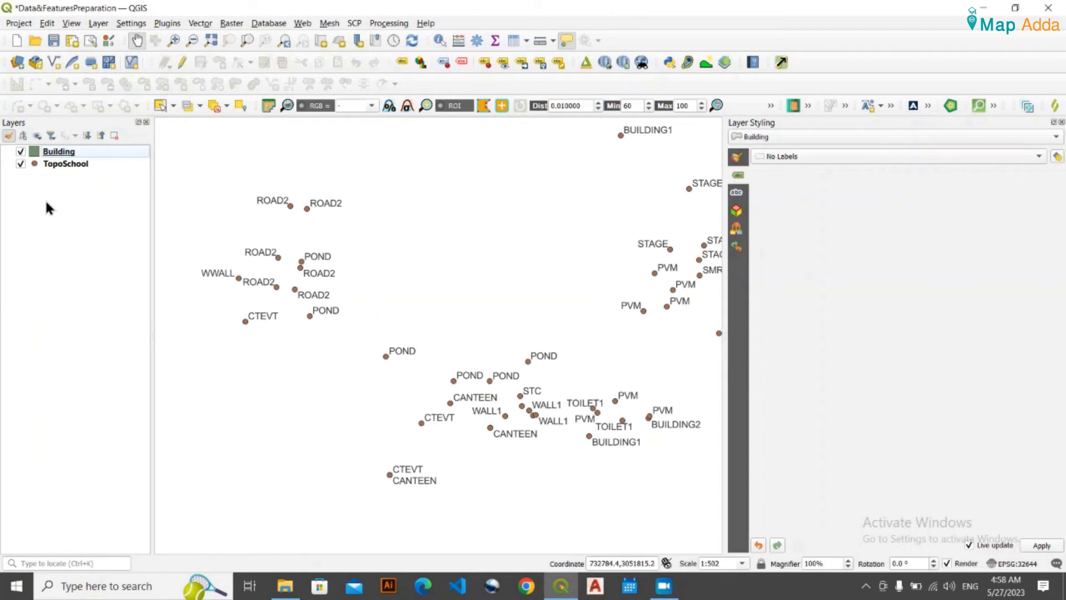
pyautogui.click(66, 156)
pyautogui.click(89, 237)
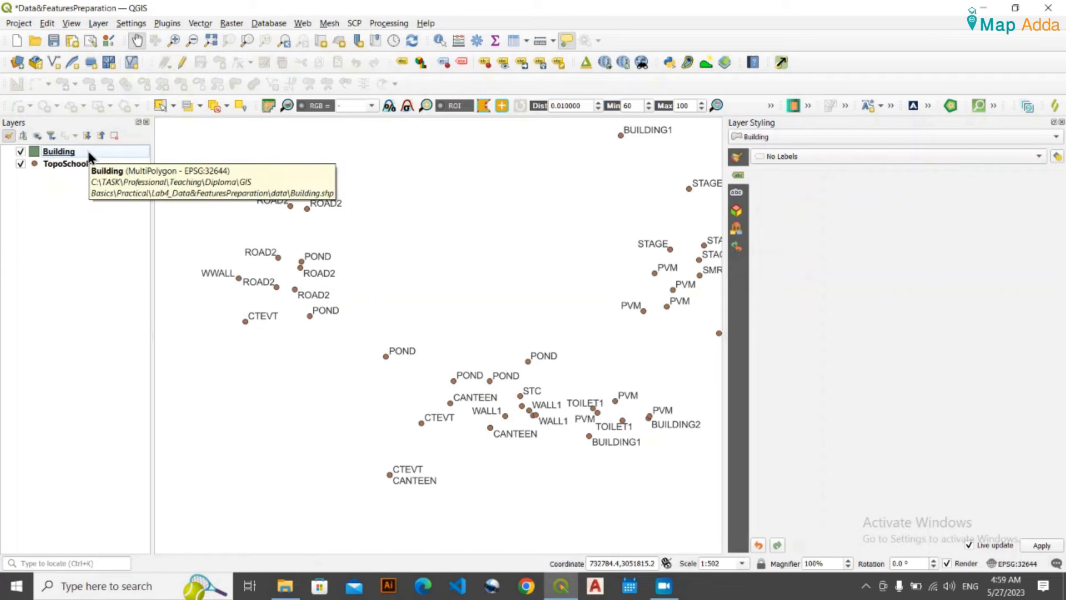
pyautogui.click(89, 155)
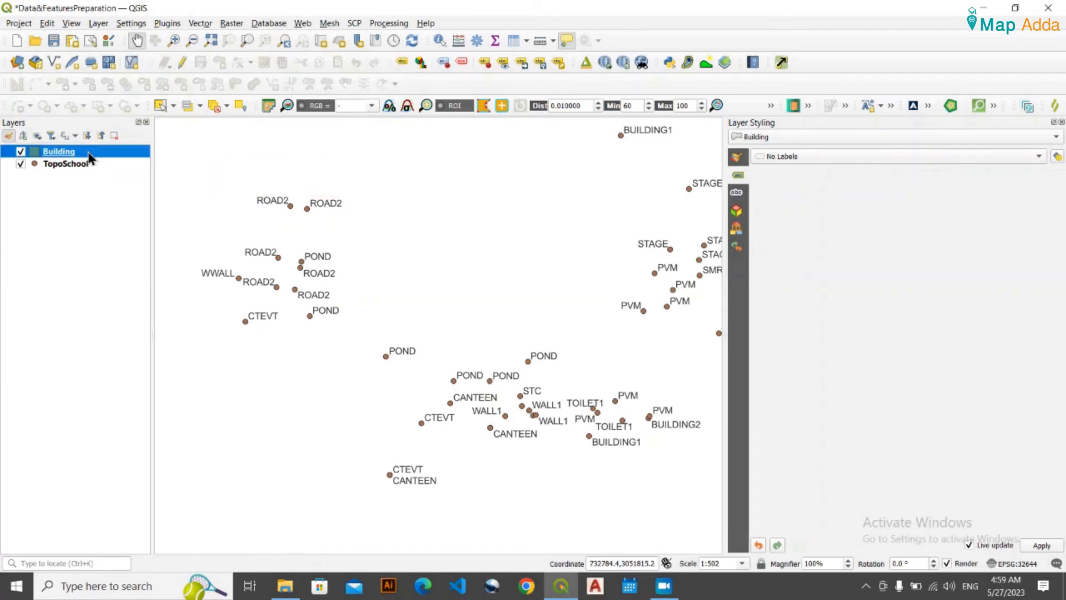
pyautogui.rightClick(90, 157)
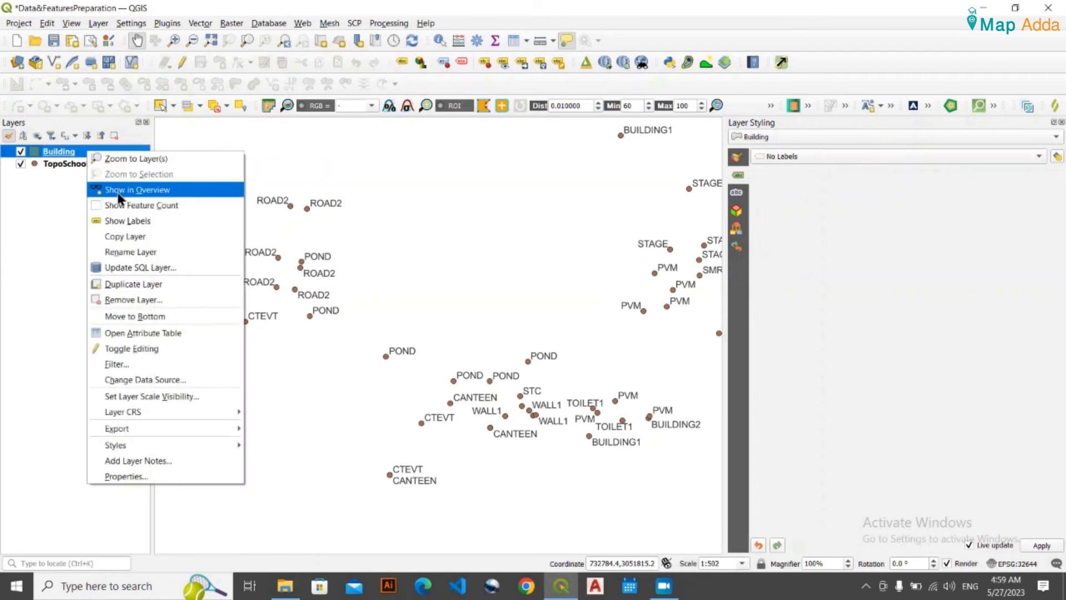
pyautogui.click(145, 332)
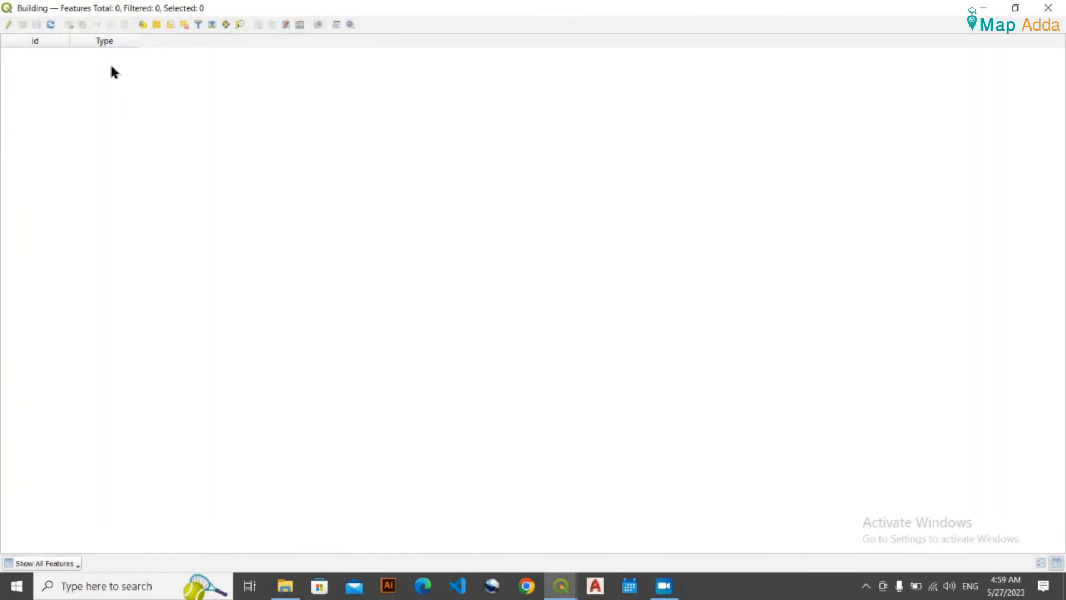
pyautogui.click(1048, 8)
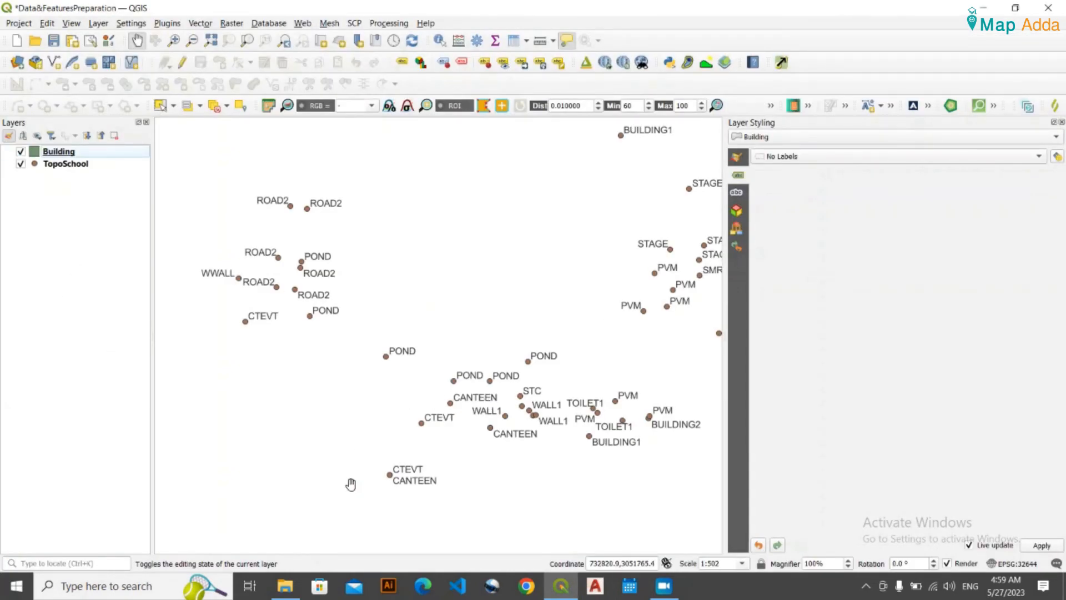
# Examine the CTEVT points that mark the corners of the building to trace.
pyautogui.scroll(1, 292, 397)
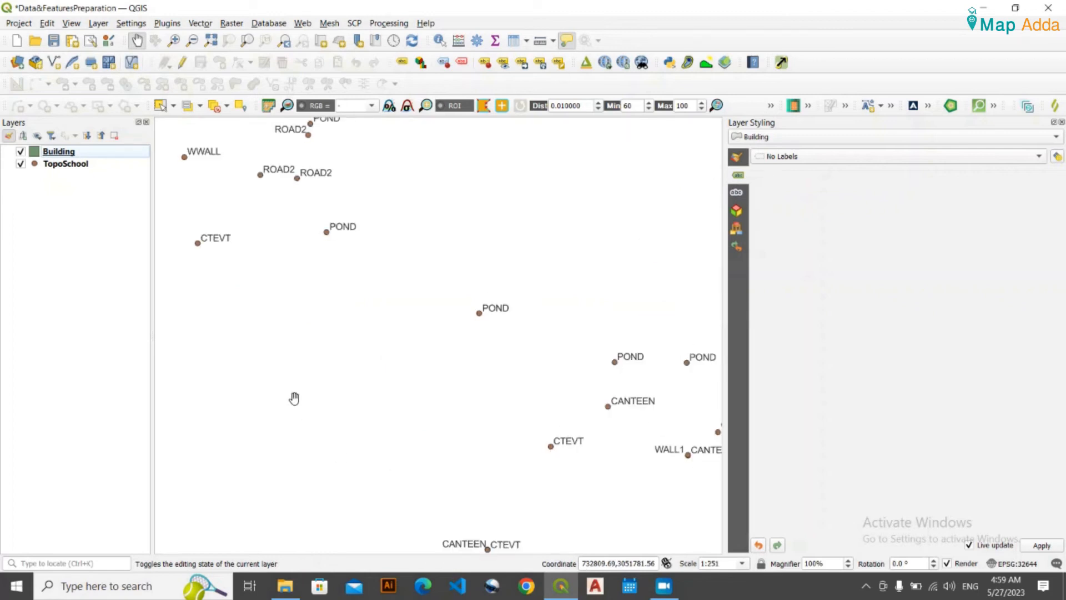
pyautogui.moveTo(371, 404); pyautogui.dragTo(396, 335)
pyautogui.scroll(-1, 386, 338)
pyautogui.scroll(1, 469, 387)
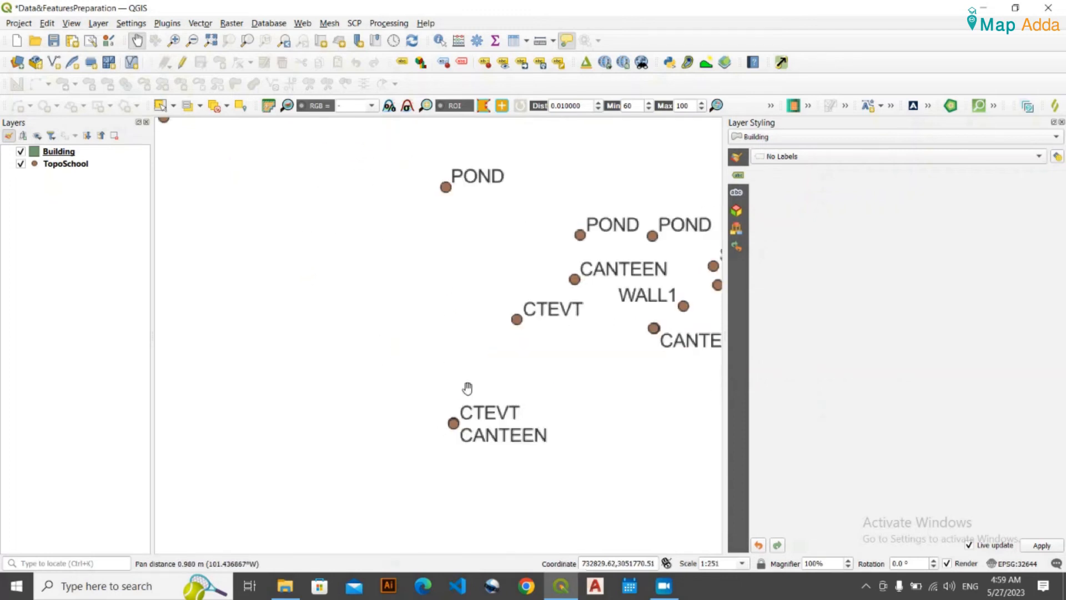
pyautogui.scroll(-1, 459, 387)
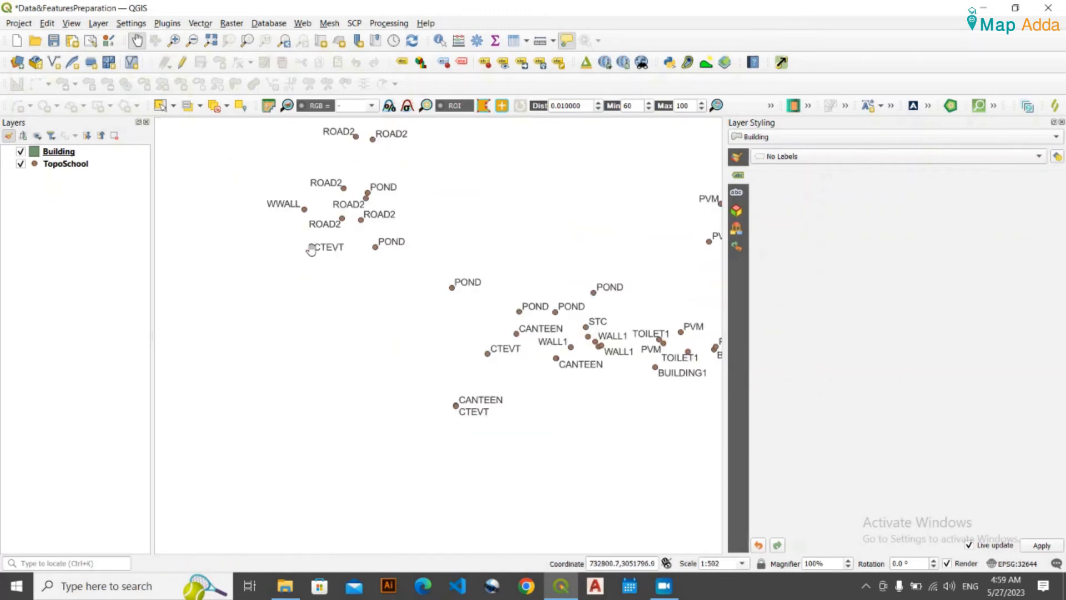
pyautogui.scroll(1, 411, 264)
pyautogui.moveTo(357, 340); pyautogui.dragTo(377, 314)
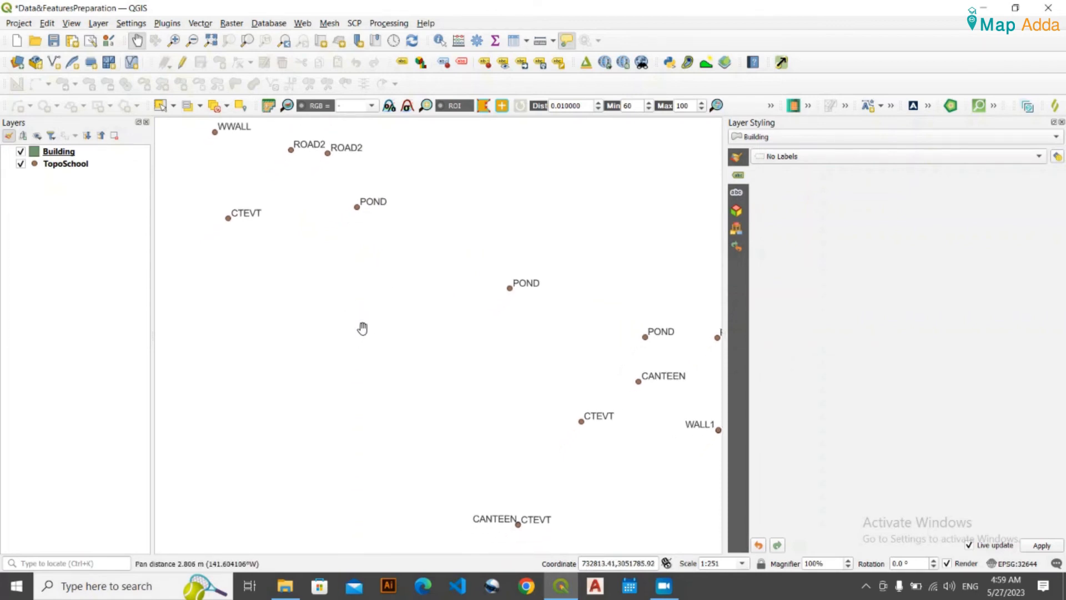
pyautogui.click(65, 269)
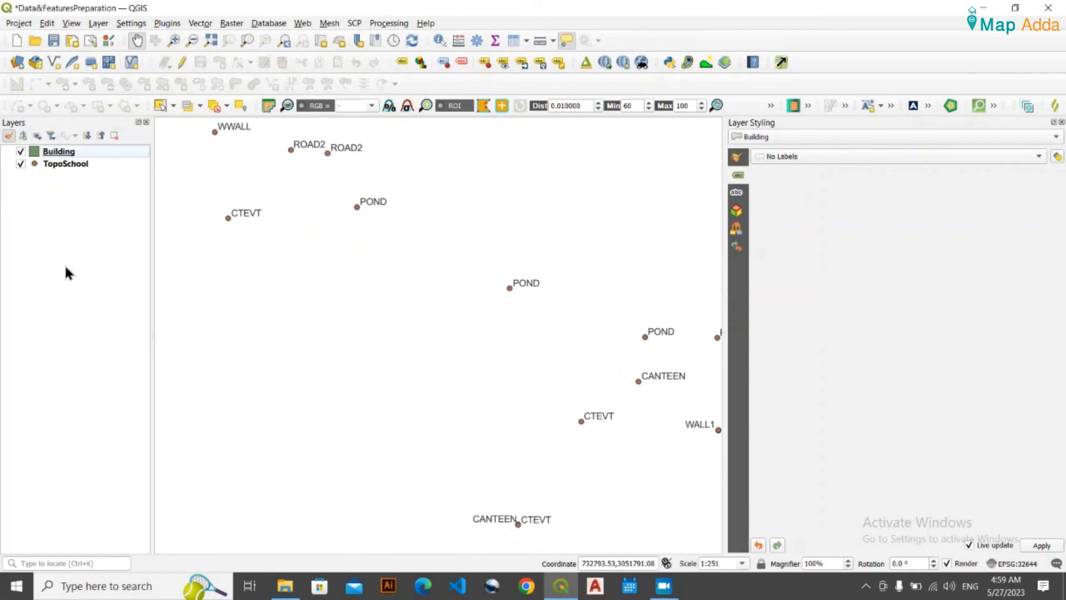
# Enable editing on the Building layer and start a polygon with its first vertex on the northwestern CTEVT point.
pyautogui.click(81, 152)
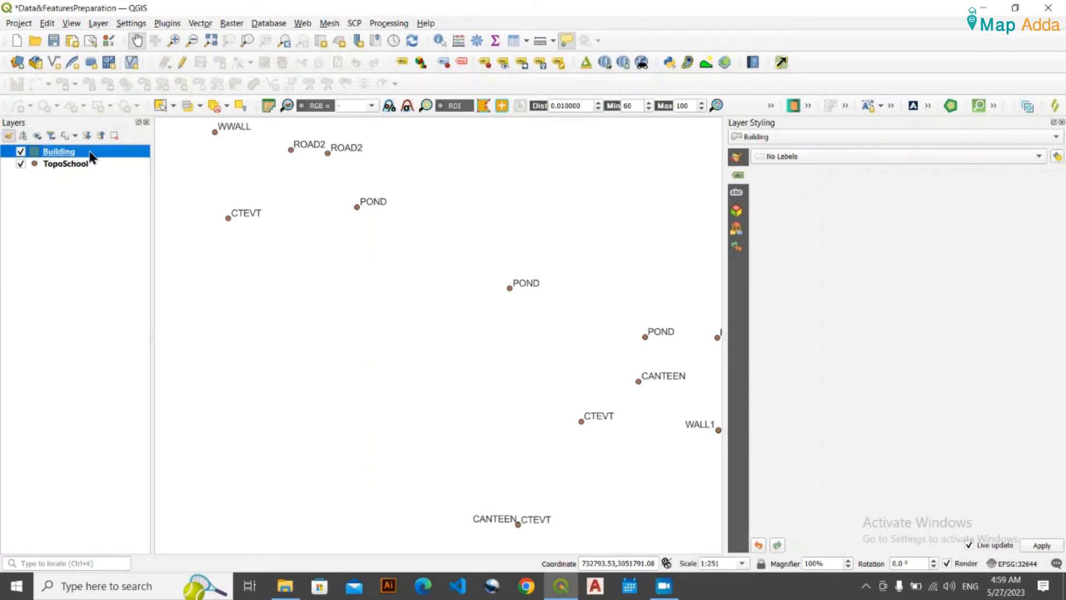
pyautogui.click(184, 63)
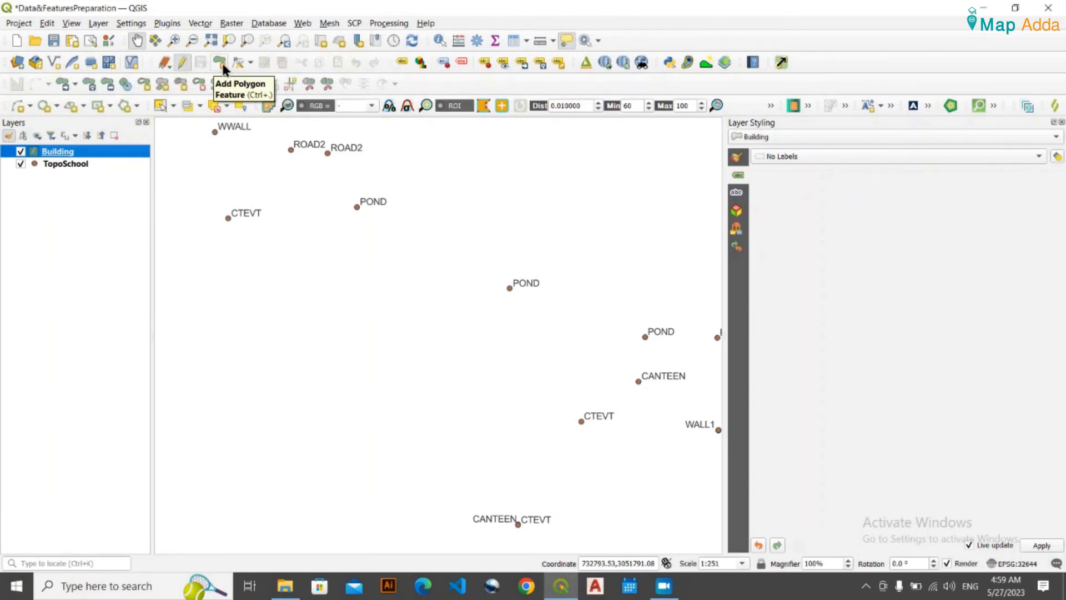
pyautogui.click(220, 62)
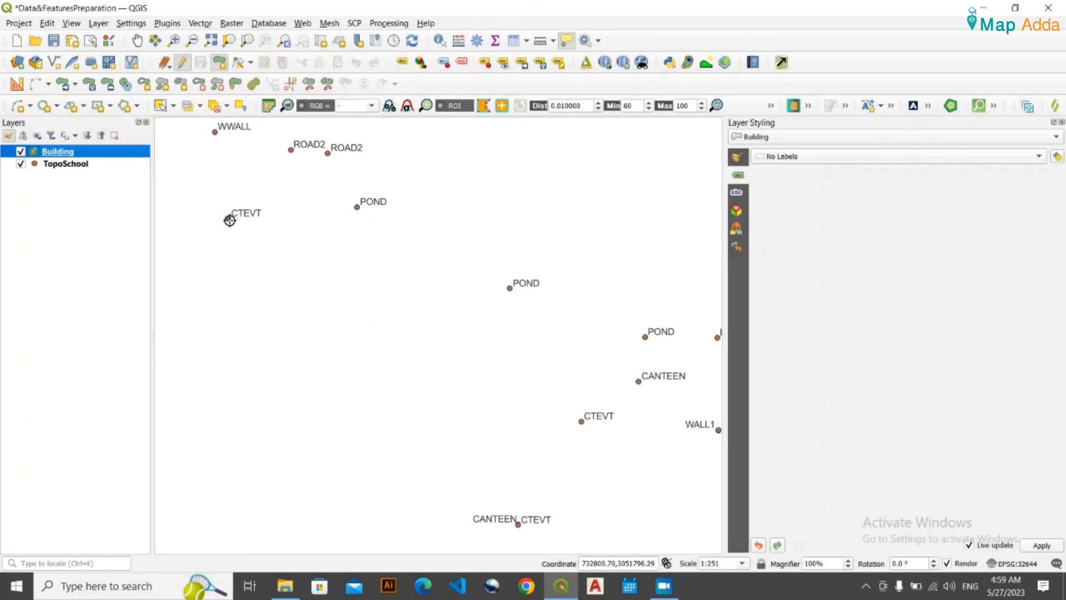
pyautogui.scroll(2, 228, 219)
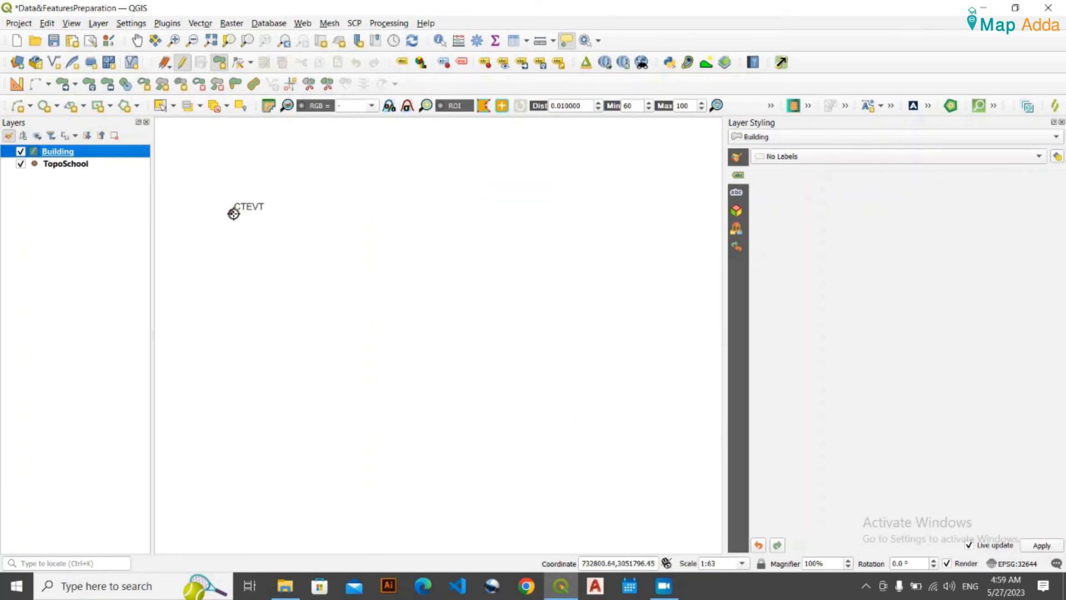
pyautogui.click(231, 212)
# Place the polygon's second vertex exactly on the eastern CTEVT point, west of the canteen points.
pyautogui.moveTo(505, 416); pyautogui.dragTo(444, 282)
pyautogui.scroll(-2, 464, 310)
pyautogui.moveTo(550, 371); pyautogui.dragTo(459, 272)
pyautogui.scroll(-1, 560, 353)
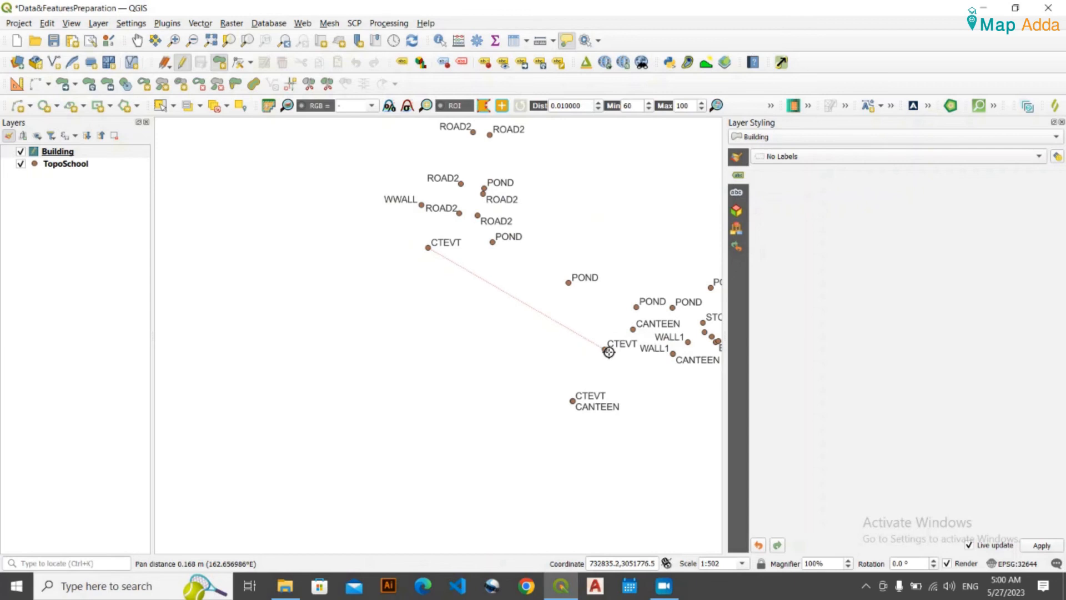
pyautogui.scroll(2, 615, 354)
pyautogui.moveTo(584, 349); pyautogui.dragTo(564, 383)
pyautogui.scroll(-1, 564, 383)
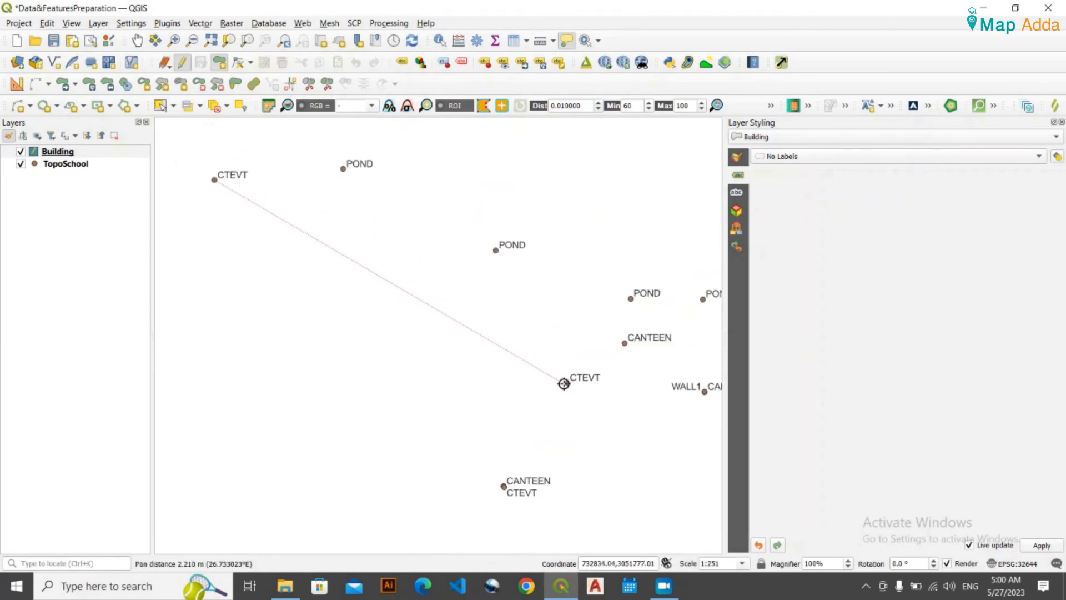
pyautogui.scroll(6, 561, 383)
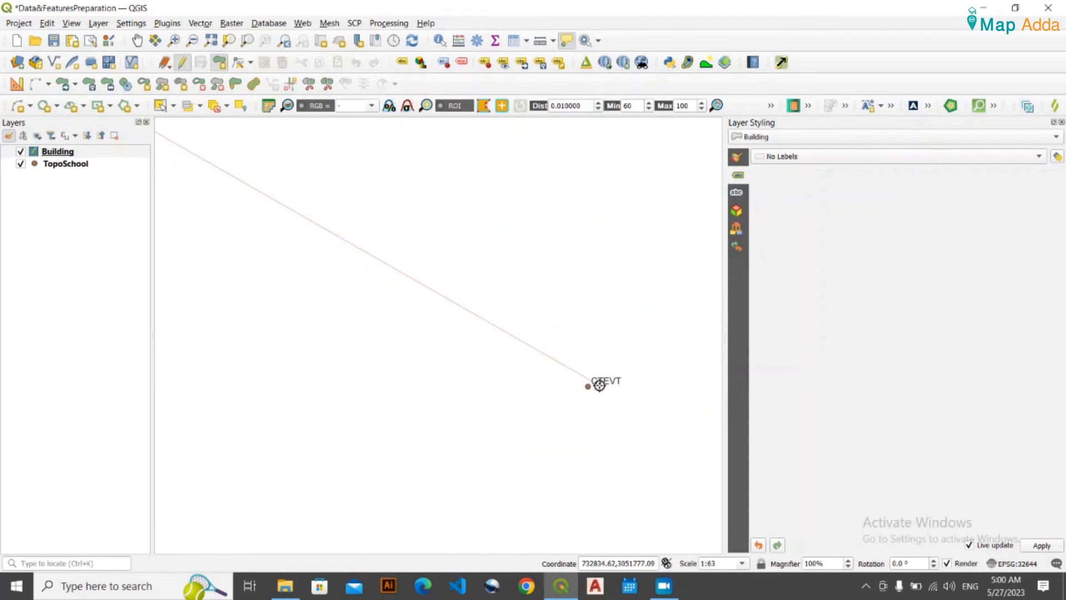
pyautogui.scroll(2, 600, 389)
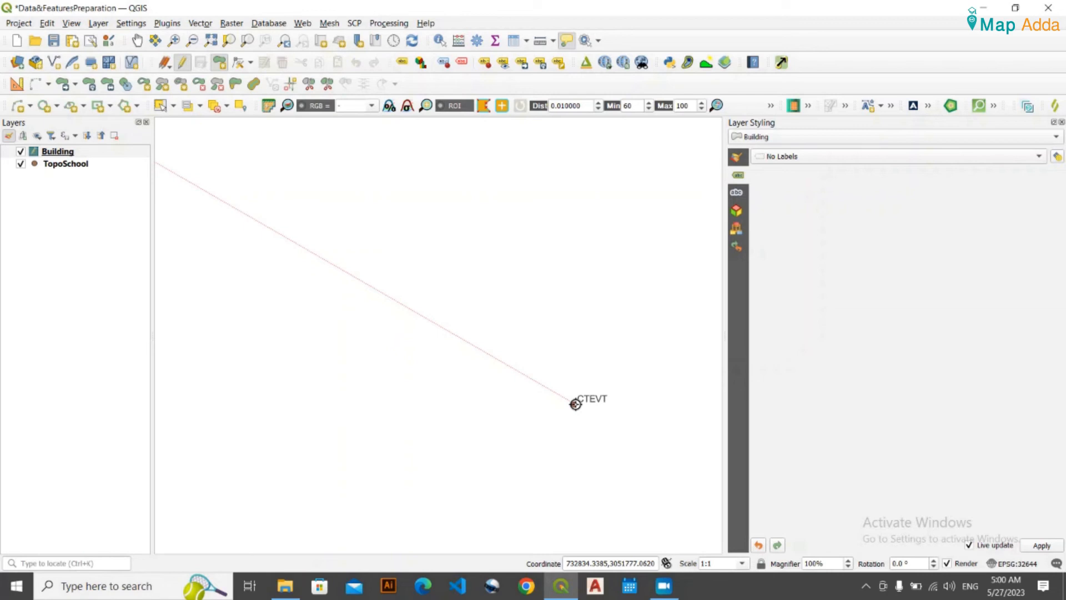
pyautogui.click(573, 403)
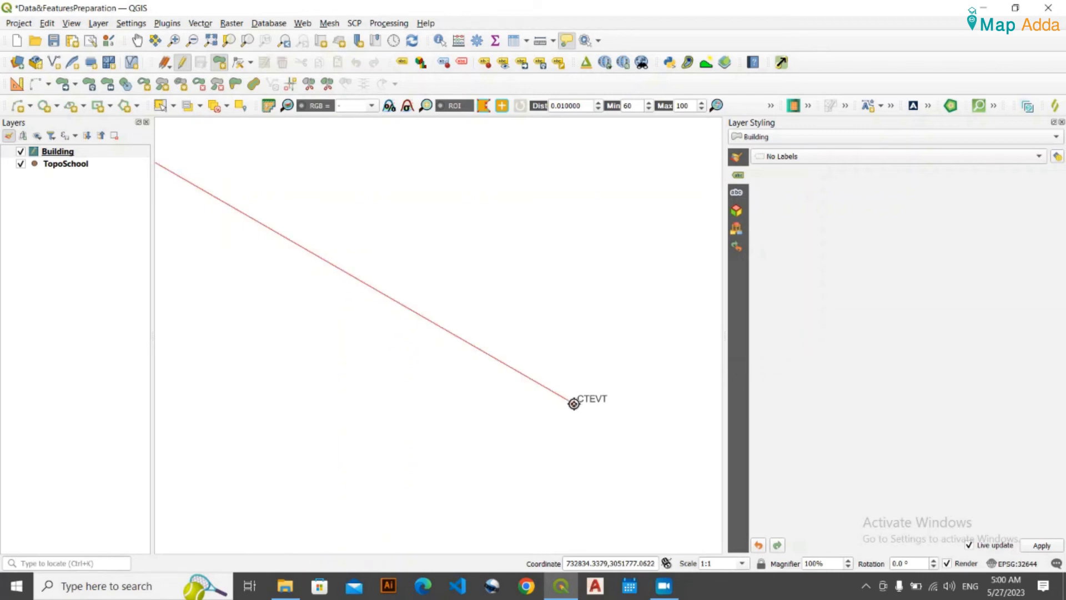
# Place the third vertex on the southern CTEVT point, keeping it distinct from the CANTEEN point beside it.
pyautogui.moveTo(496, 502); pyautogui.dragTo(618, 346)
pyautogui.scroll(-1, 570, 397)
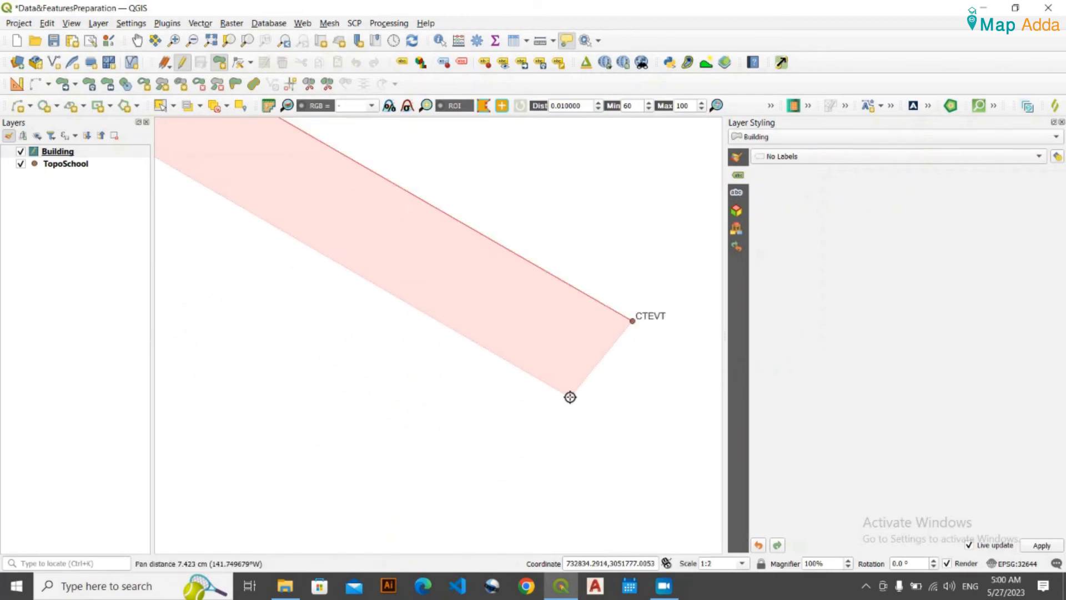
pyautogui.scroll(-2, 570, 397)
pyautogui.moveTo(525, 465); pyautogui.dragTo(577, 402)
pyautogui.scroll(-3, 577, 402)
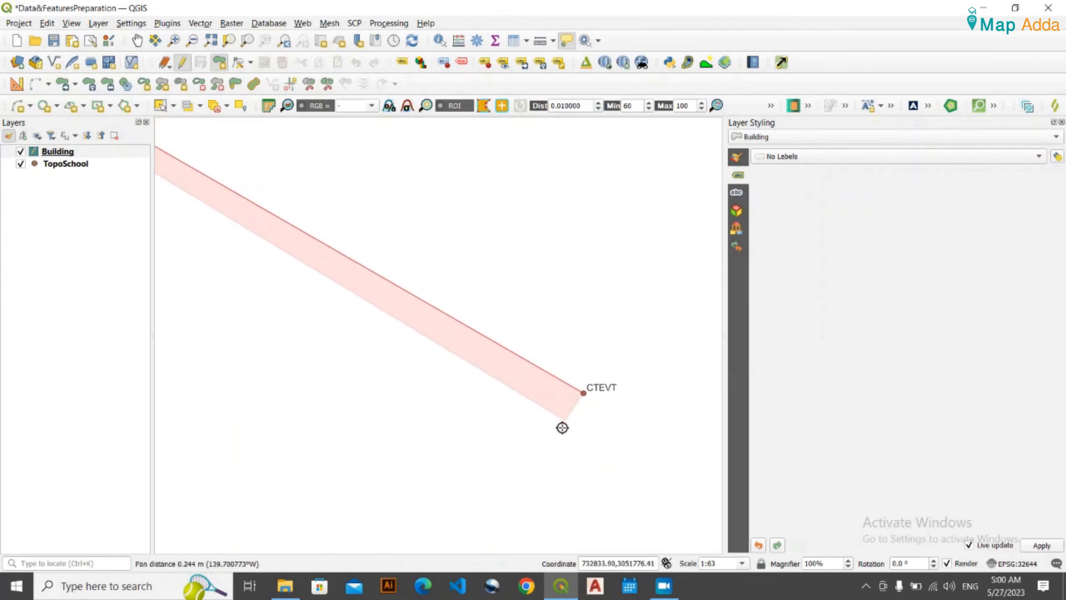
pyautogui.moveTo(553, 455); pyautogui.dragTo(611, 414)
pyautogui.scroll(-3, 612, 414)
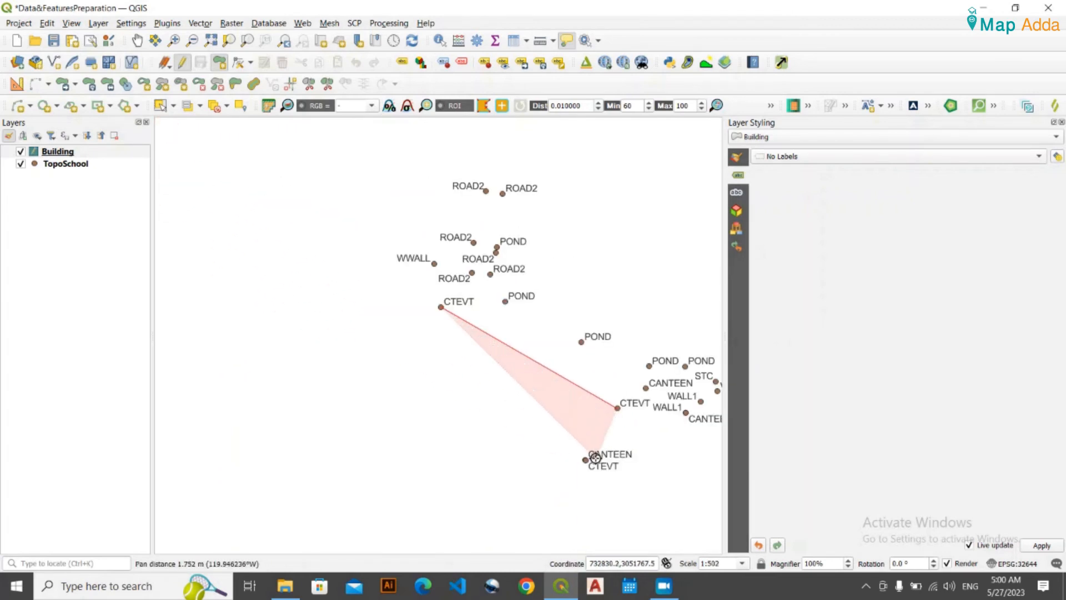
pyautogui.scroll(3, 592, 458)
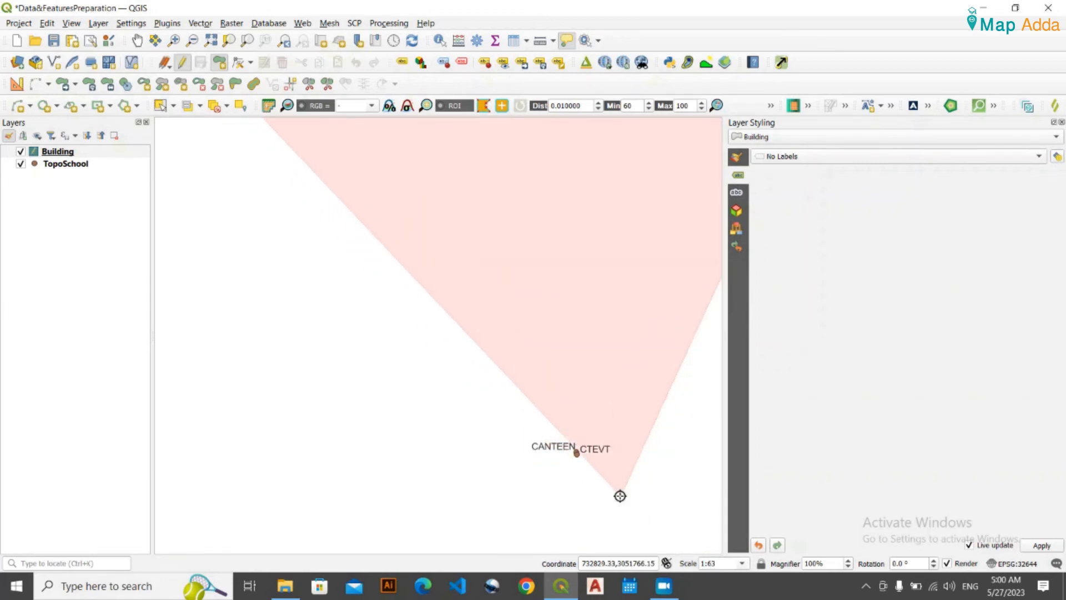
pyautogui.scroll(1, 588, 460)
pyautogui.scroll(3, 553, 414)
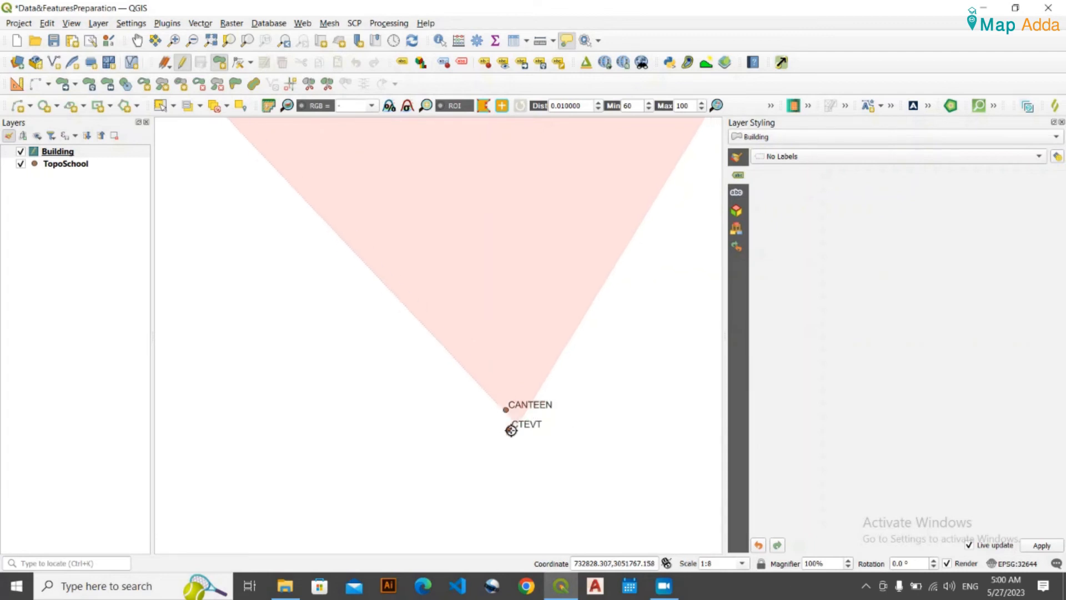
pyautogui.scroll(1, 513, 429)
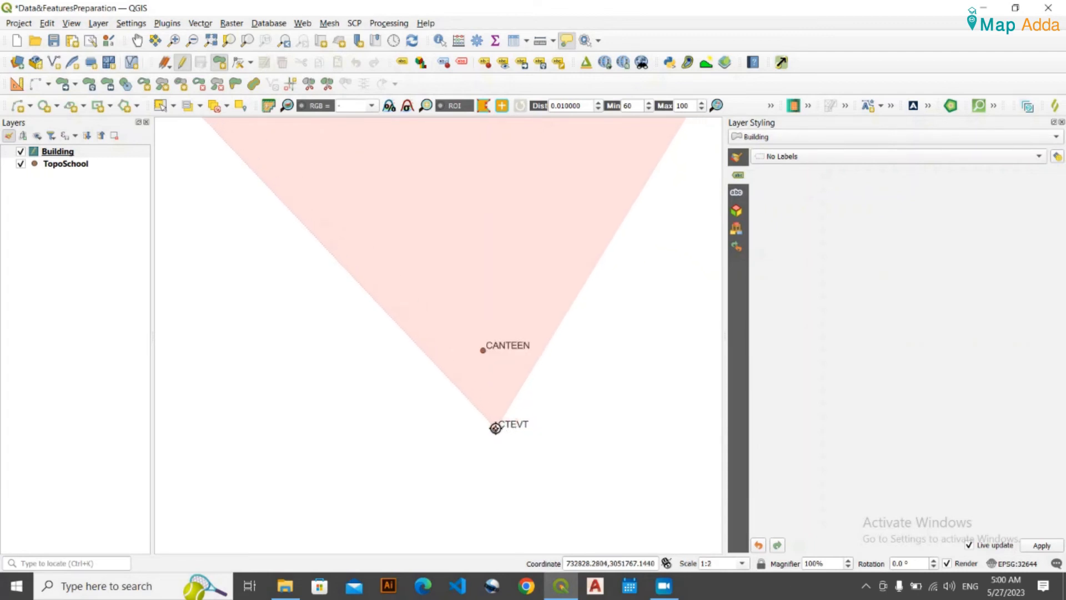
pyautogui.click(495, 428)
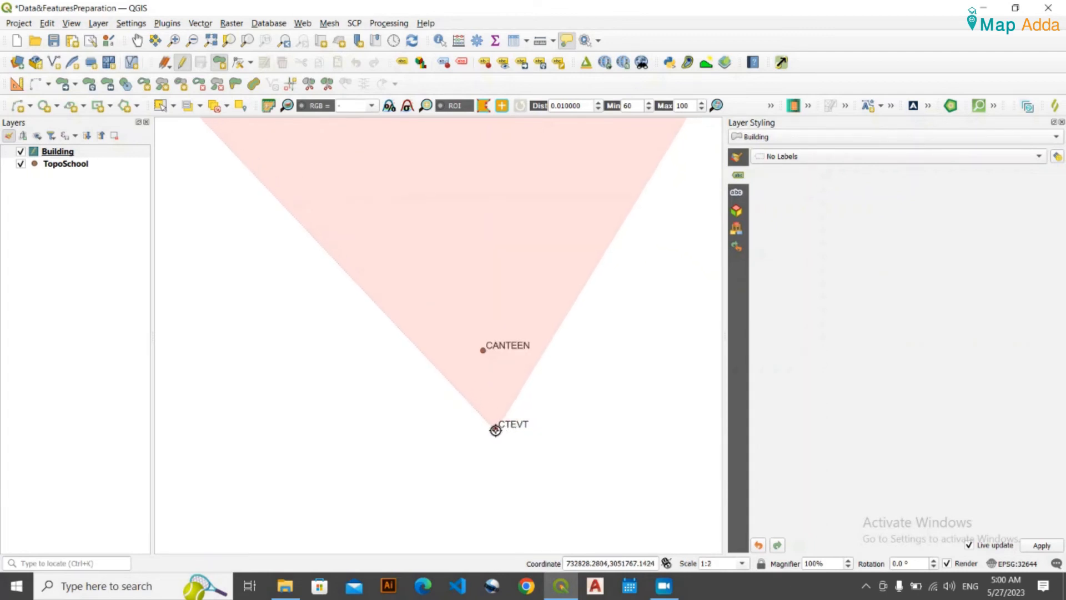
# Enable the advanced digitizing tools and place the fourth vertex southwest of the first CTEVT point to form a rectangular outline.
pyautogui.moveTo(359, 321); pyautogui.dragTo(475, 422)
pyautogui.scroll(-4, 427, 357)
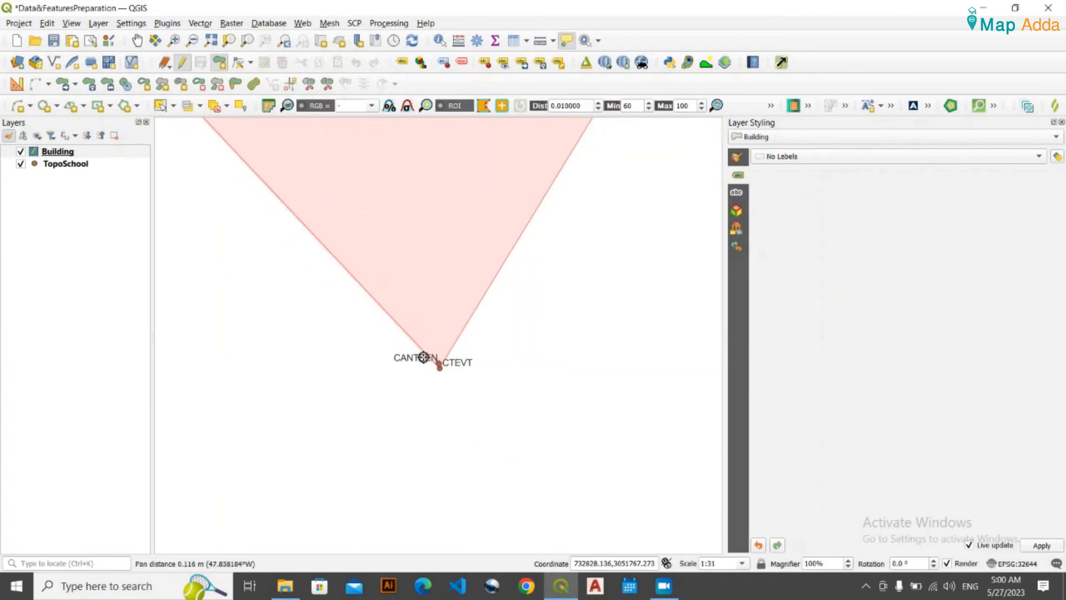
pyautogui.scroll(-2, 342, 310)
pyautogui.moveTo(344, 309); pyautogui.dragTo(570, 473)
pyautogui.scroll(-3, 419, 341)
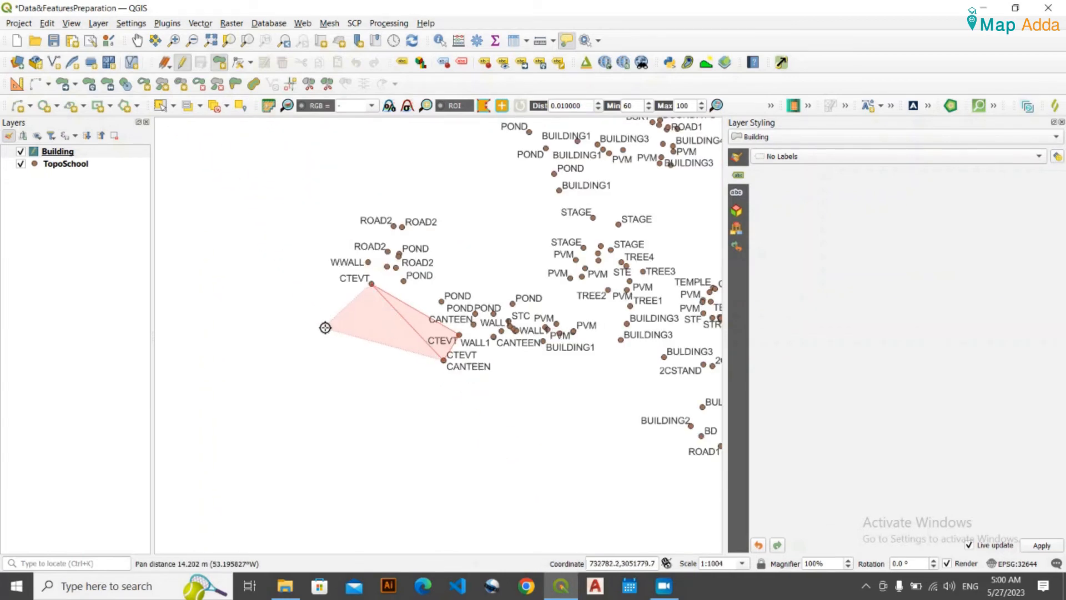
pyautogui.scroll(1, 339, 327)
pyautogui.scroll(1, 354, 316)
pyautogui.moveTo(428, 300); pyautogui.dragTo(323, 302)
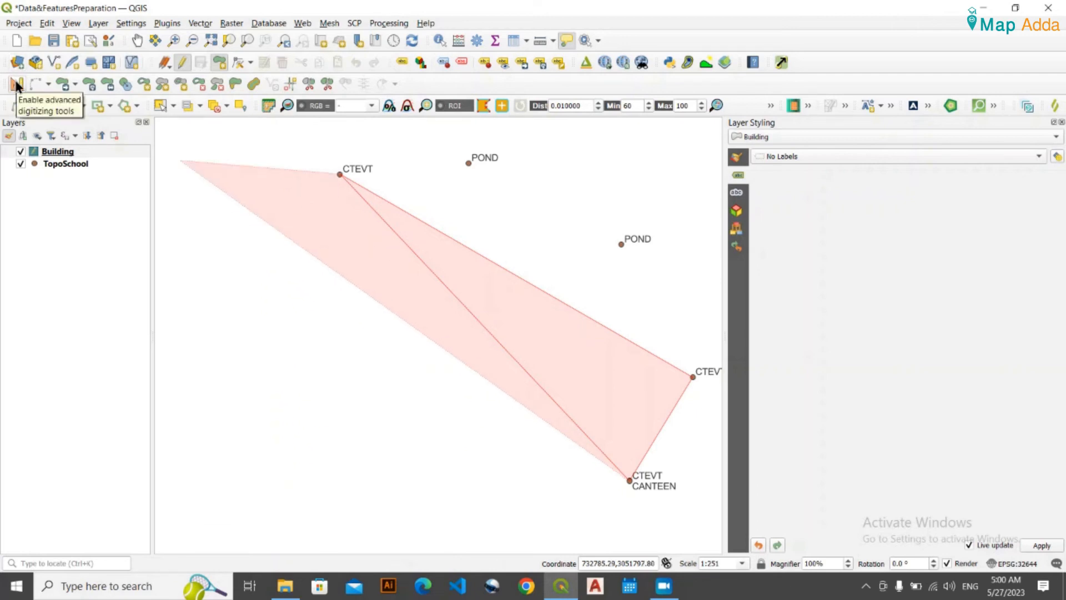
pyautogui.click(17, 85)
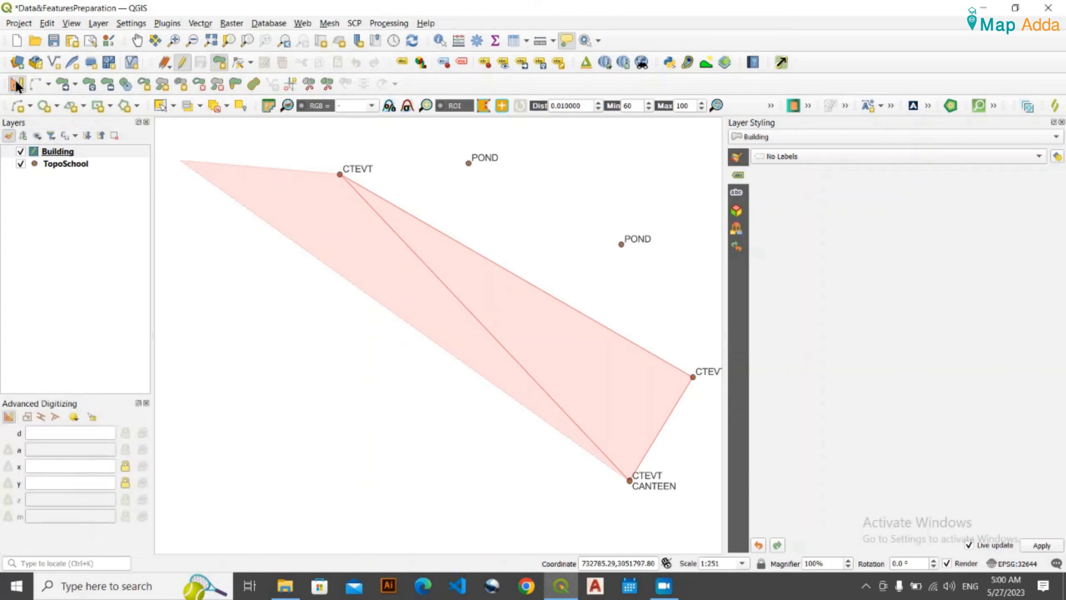
pyautogui.click(55, 417)
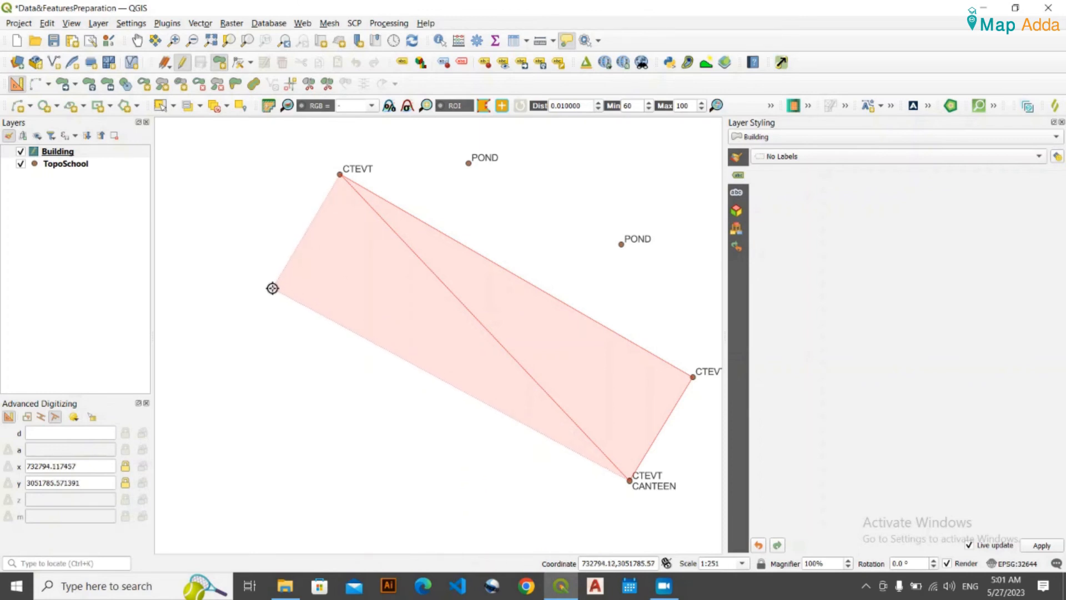
pyautogui.click(272, 288)
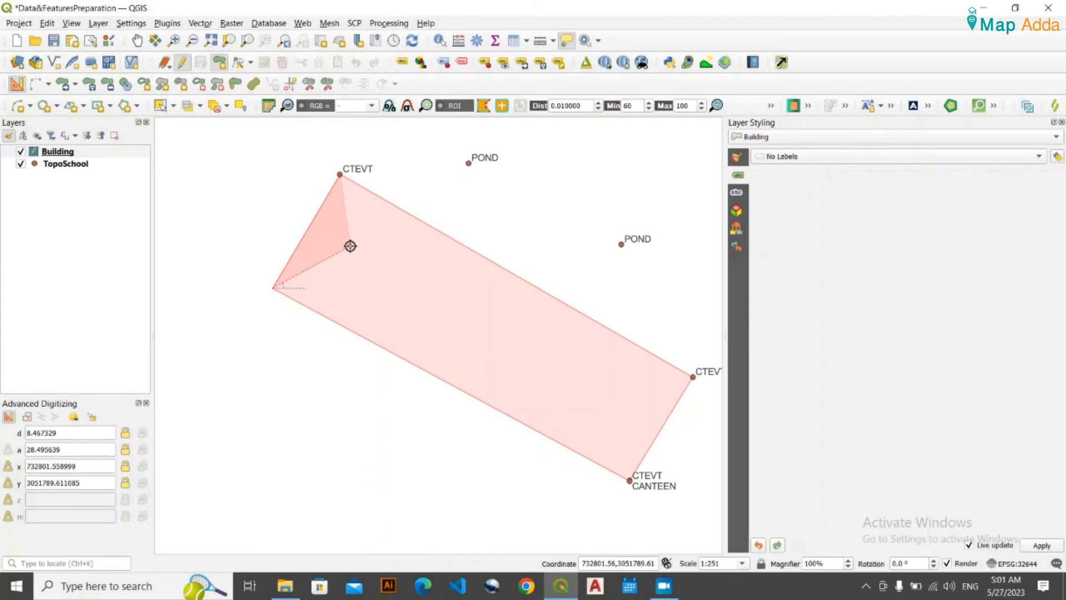
# Finish the building polygon with id 1 and Type CTEVT, and save the layer edits.
pyautogui.rightClick(350, 246)
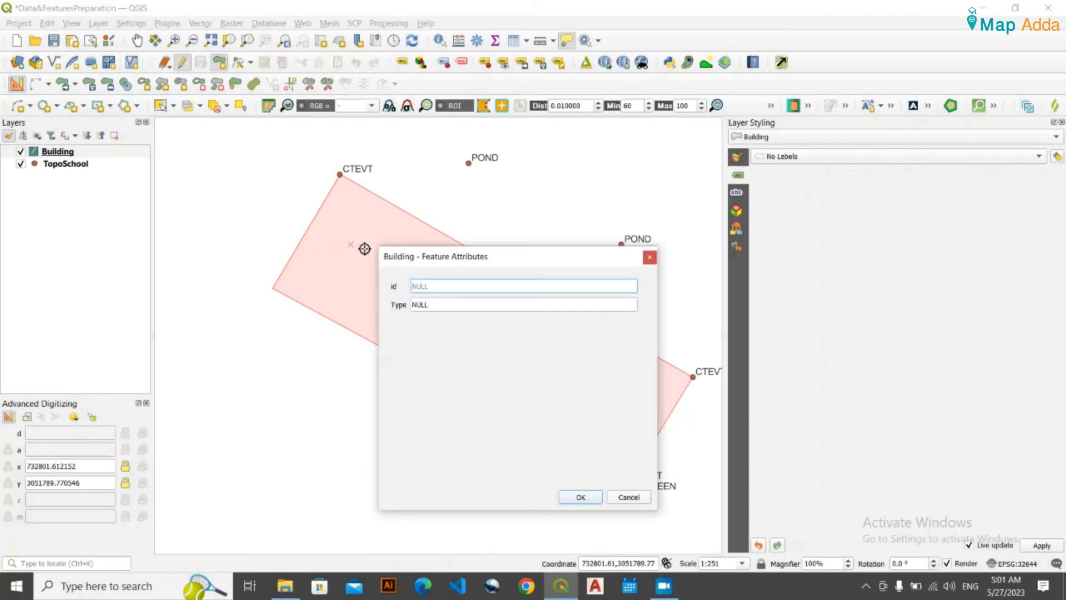
pyautogui.write('1')
pyautogui.click(442, 305)
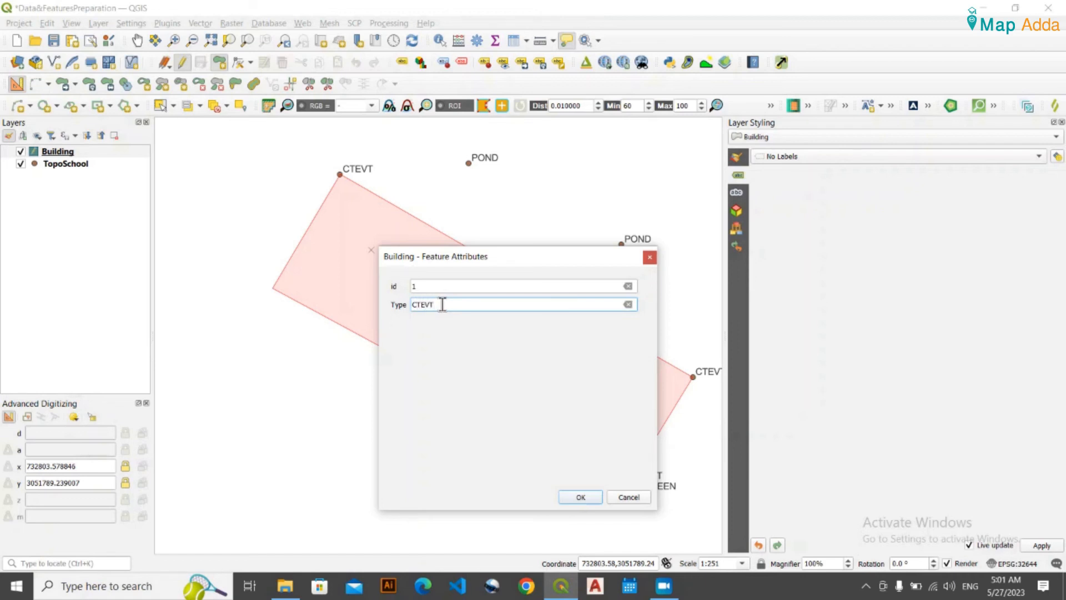
pyautogui.click(577, 497)
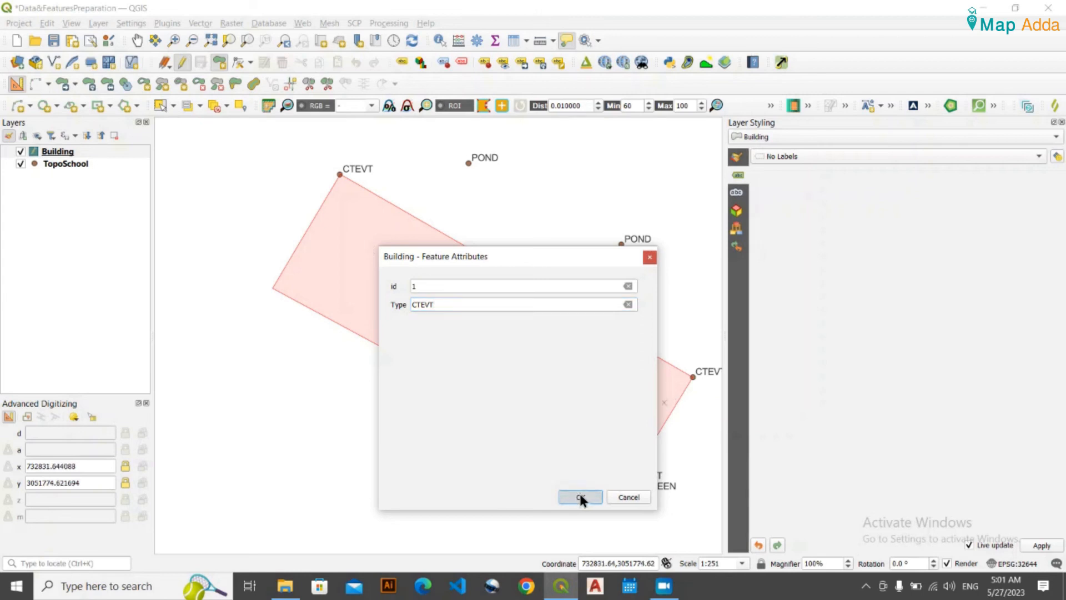
pyautogui.scroll(-3, 462, 372)
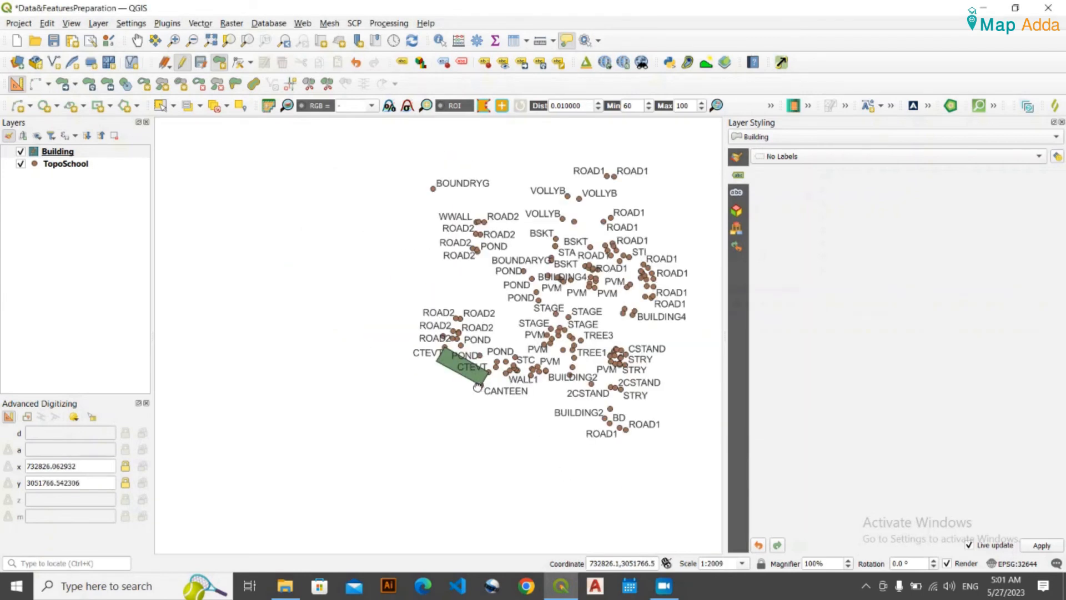
pyautogui.scroll(2, 462, 373)
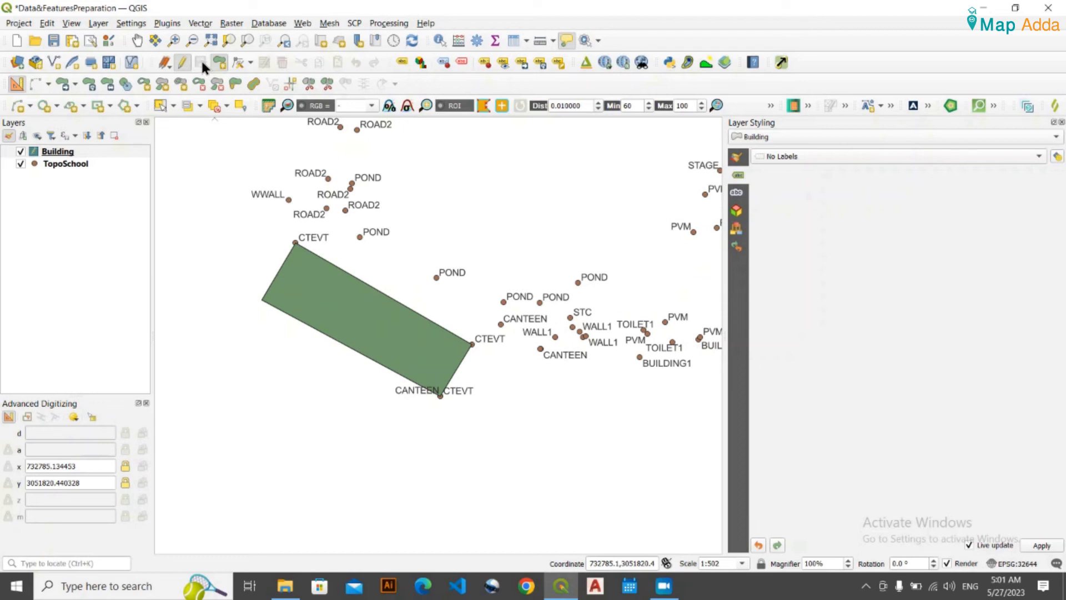
# Check the new building's record in the Building layer's attribute table.
pyautogui.click(68, 153)
pyautogui.rightClick(68, 153)
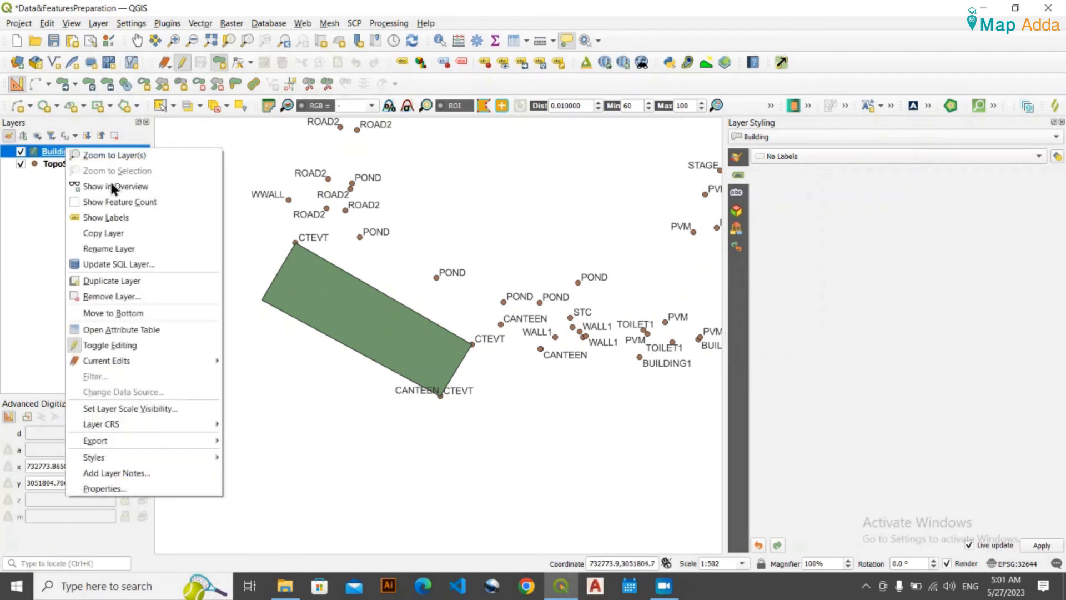
pyautogui.click(129, 330)
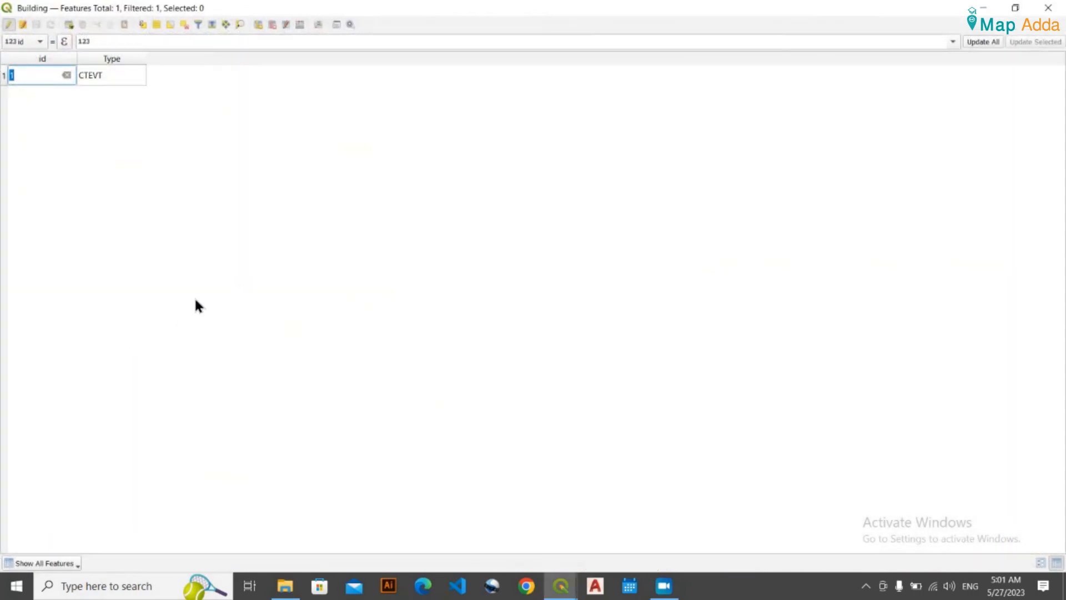
pyautogui.click(70, 163)
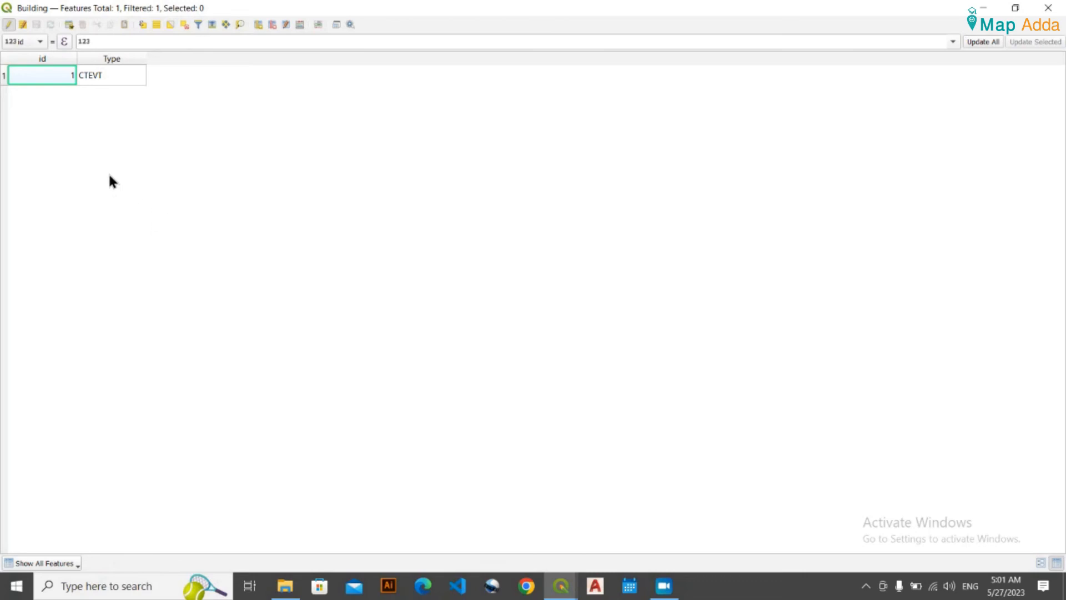
# Close the Building attribute table and place the canteen polygon's first vertex on the eastern CANTEEN point beside WALL1.
pyautogui.click(1048, 8)
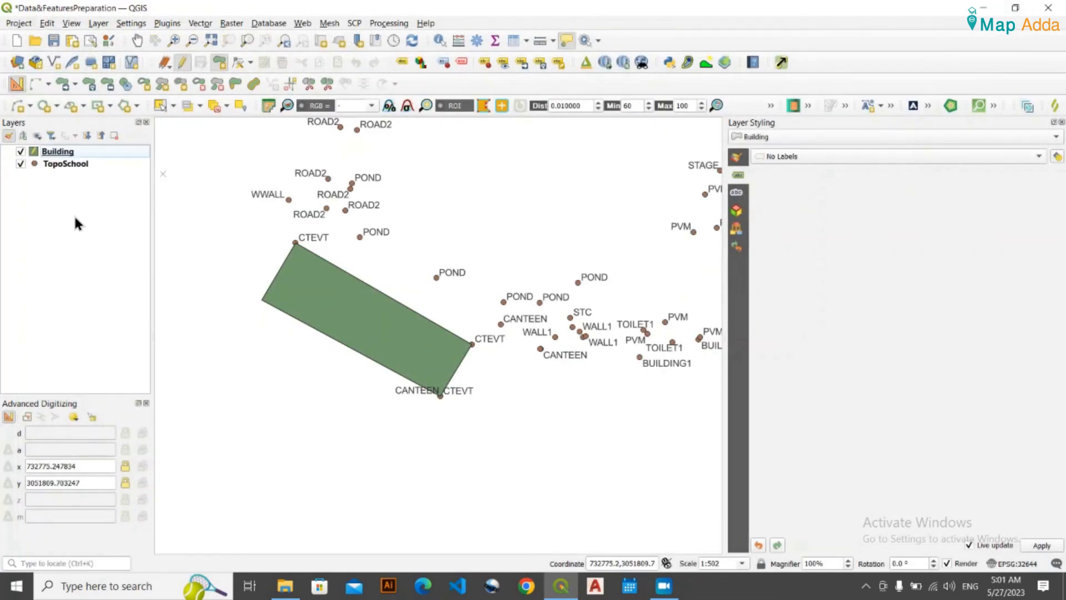
pyautogui.moveTo(530, 355); pyautogui.dragTo(369, 357)
pyautogui.scroll(1, 368, 357)
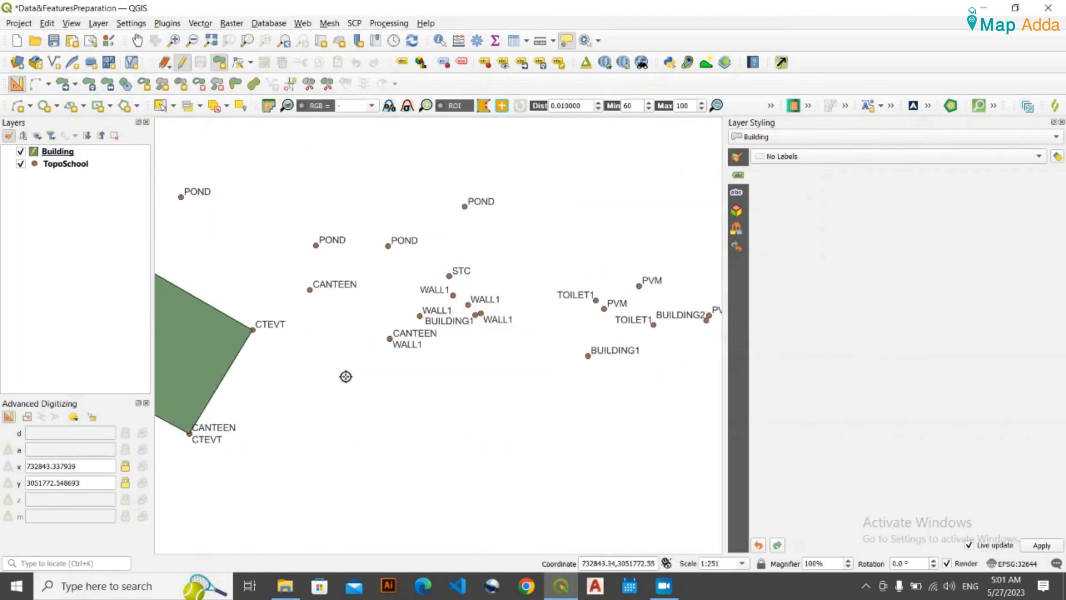
pyautogui.moveTo(346, 374); pyautogui.dragTo(488, 362)
pyautogui.scroll(1, 487, 362)
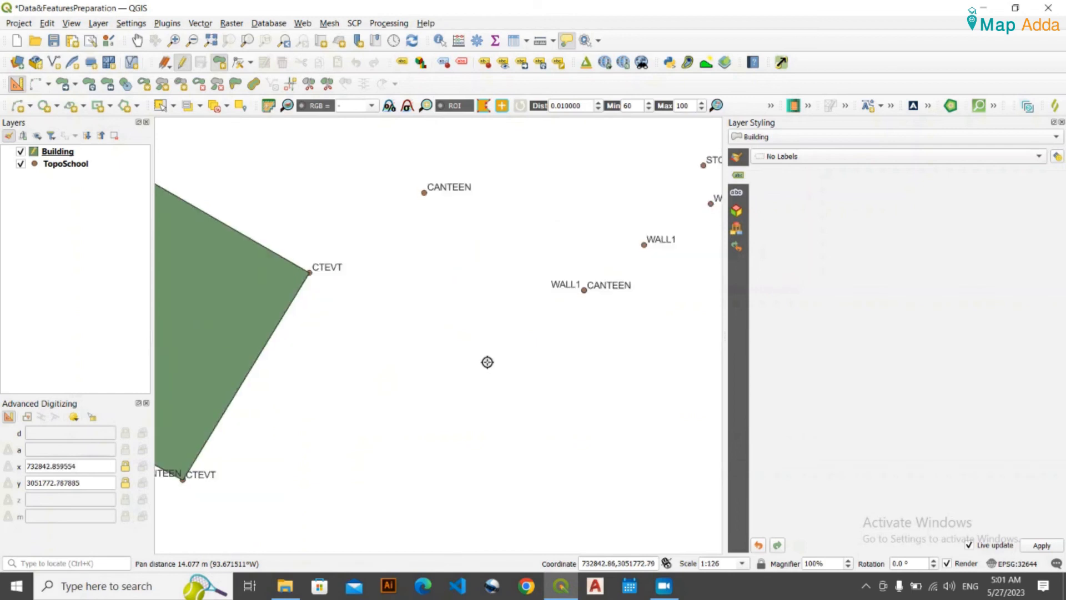
pyautogui.scroll(-1, 487, 361)
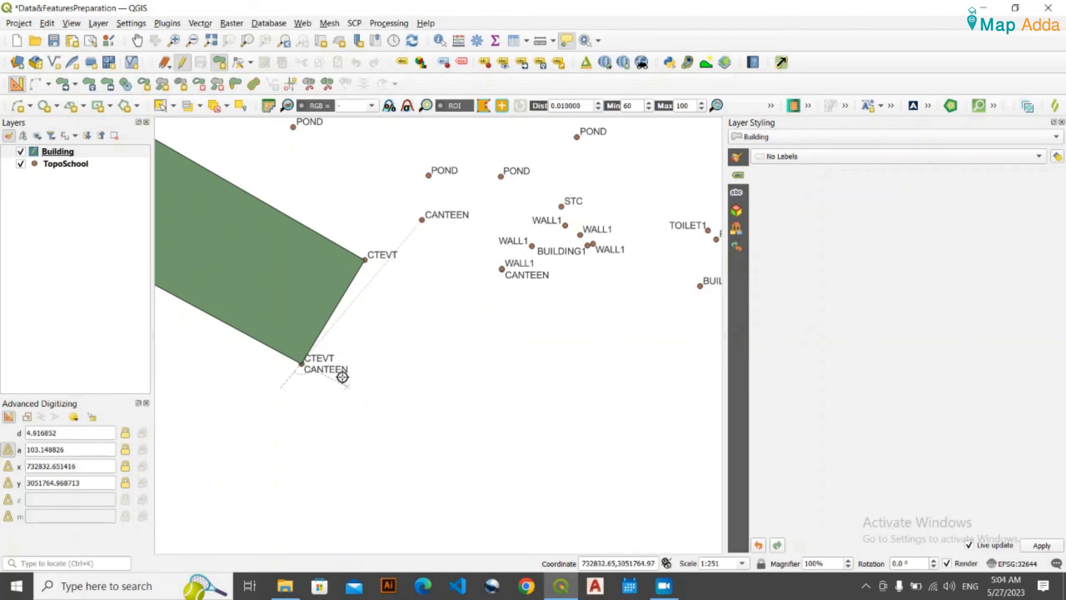
pyautogui.scroll(3, 516, 259)
pyautogui.scroll(-3, 469, 348)
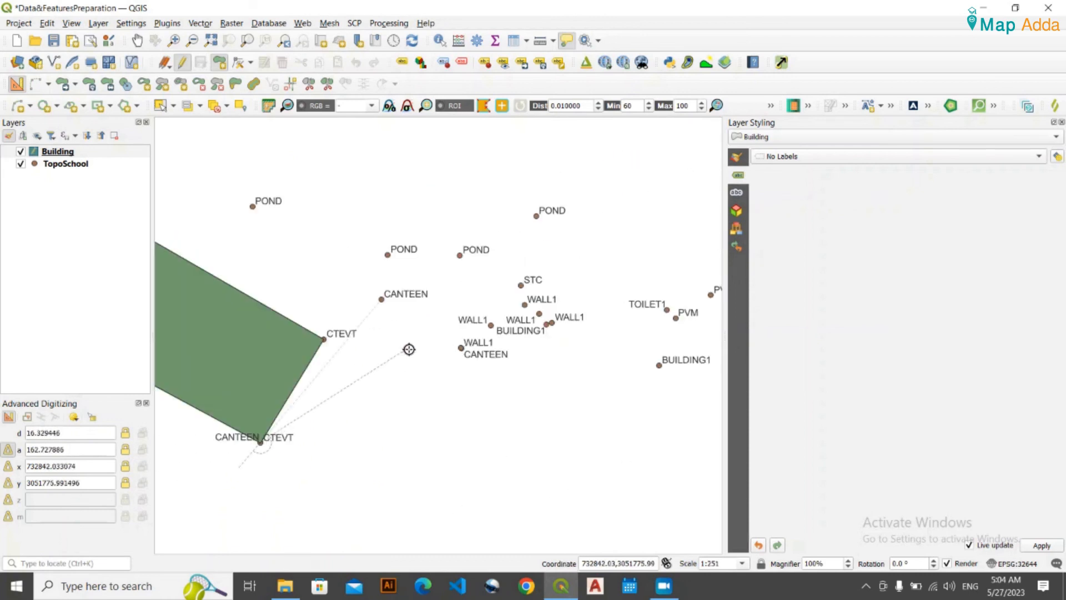
pyautogui.scroll(3, 409, 349)
pyautogui.scroll(1, 464, 419)
pyautogui.scroll(2, 470, 381)
pyautogui.click(470, 395)
# Place the canteen polygon's second vertex on the northern CANTEEN point.
pyautogui.moveTo(325, 272); pyautogui.dragTo(567, 253)
pyautogui.scroll(-2, 494, 253)
pyautogui.moveTo(422, 264); pyautogui.dragTo(479, 368)
pyautogui.scroll(-1, 449, 321)
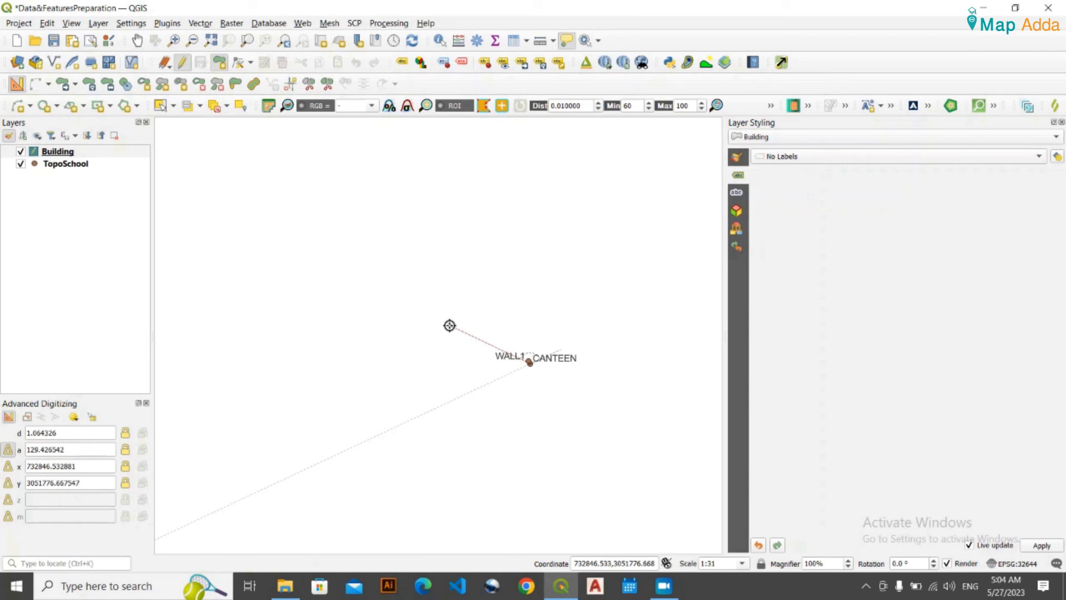
pyautogui.scroll(-3, 412, 292)
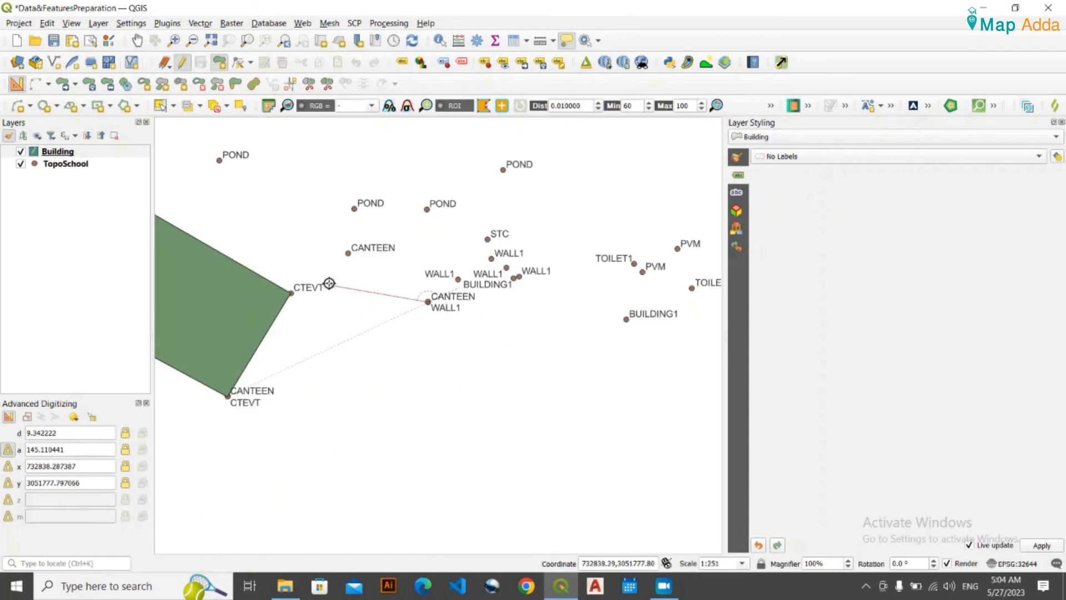
pyautogui.scroll(4, 349, 262)
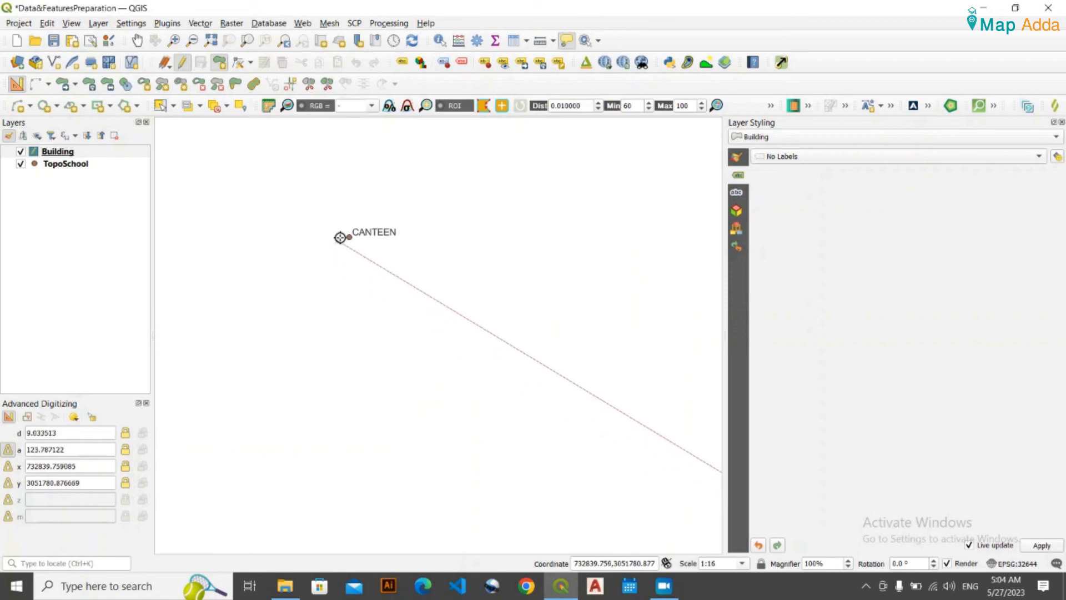
pyautogui.scroll(2, 364, 227)
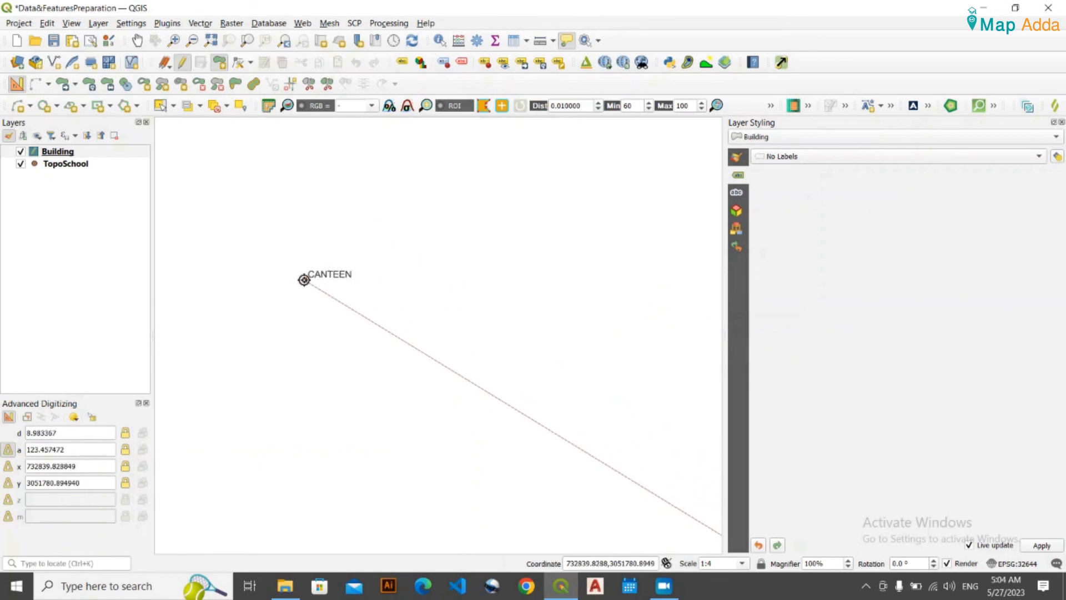
# Place the third vertex on the southern CANTEEN point beside CTEVT, hiding the Building layer temporarily to expose the point.
pyautogui.scroll(-3, 300, 383)
pyautogui.moveTo(288, 444); pyautogui.dragTo(428, 210)
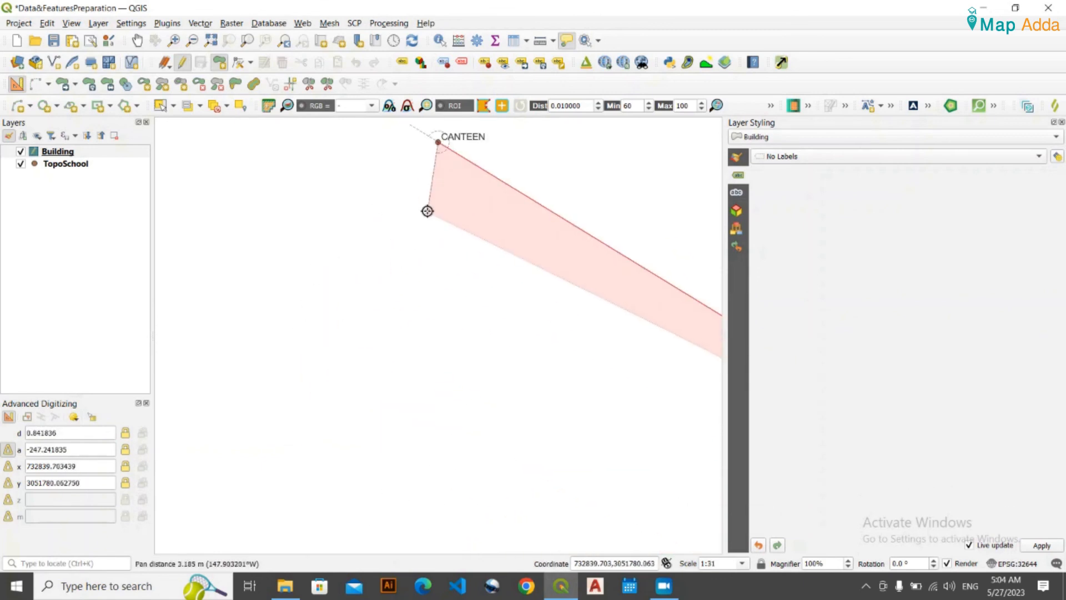
pyautogui.scroll(-2, 344, 319)
pyautogui.moveTo(331, 395); pyautogui.dragTo(428, 197)
pyautogui.scroll(-1, 328, 299)
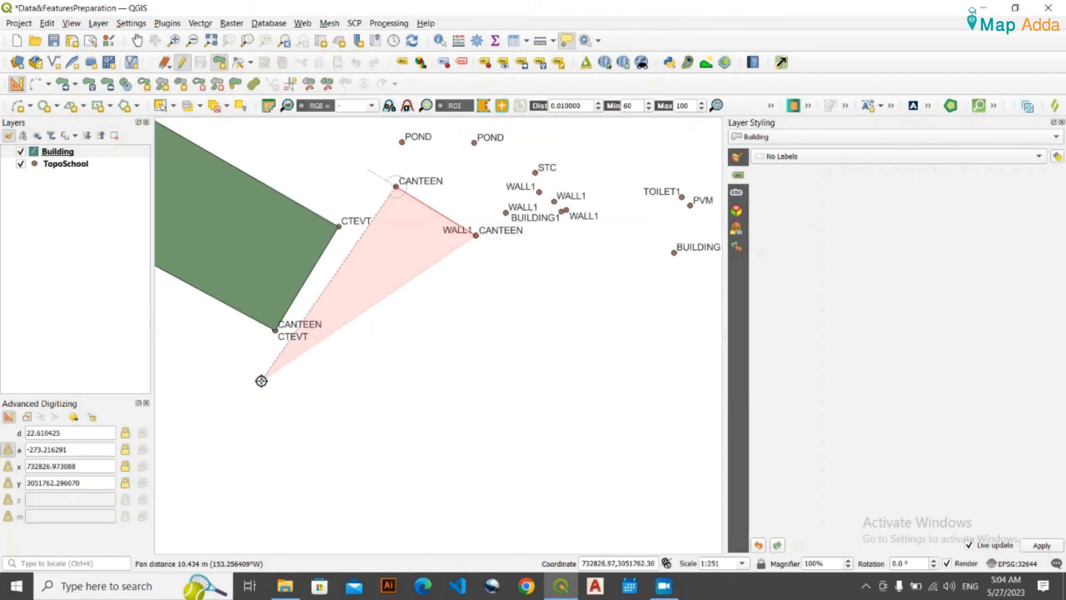
pyautogui.scroll(2, 269, 330)
pyautogui.scroll(4, 230, 339)
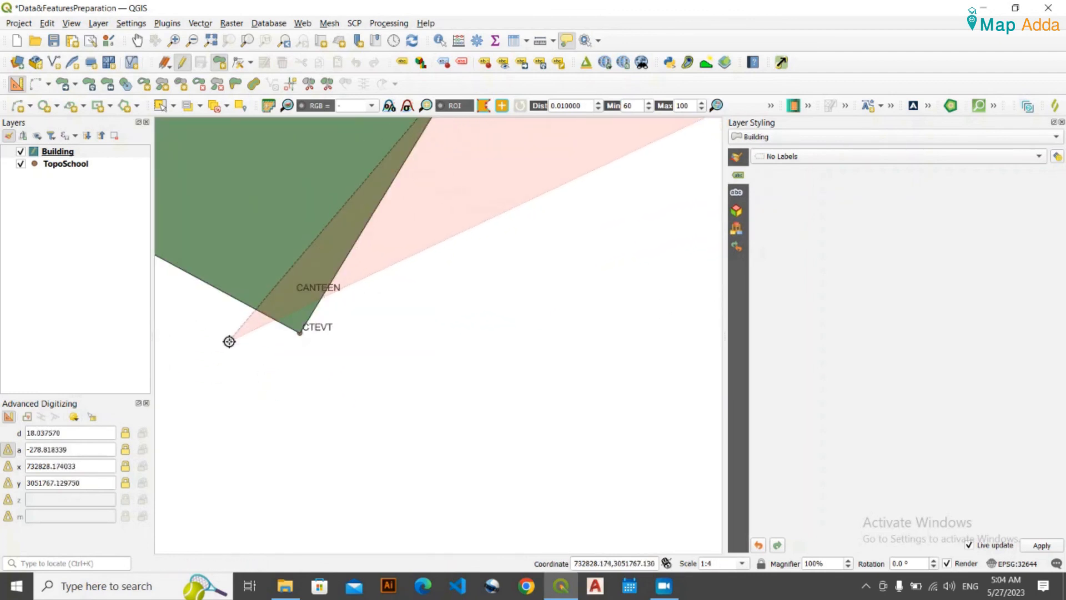
pyautogui.click(21, 151)
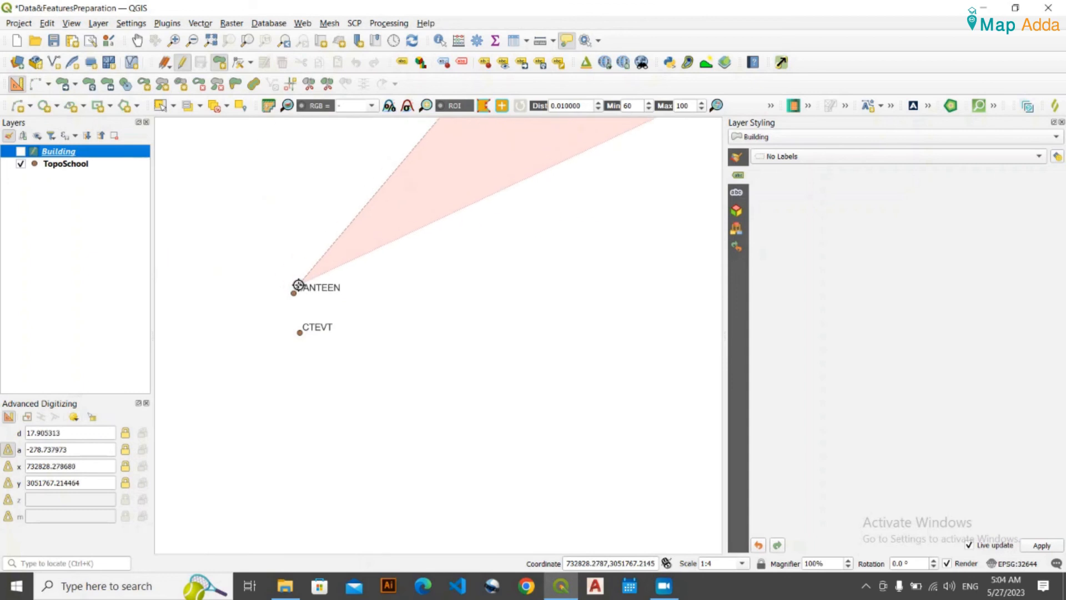
pyautogui.click(295, 293)
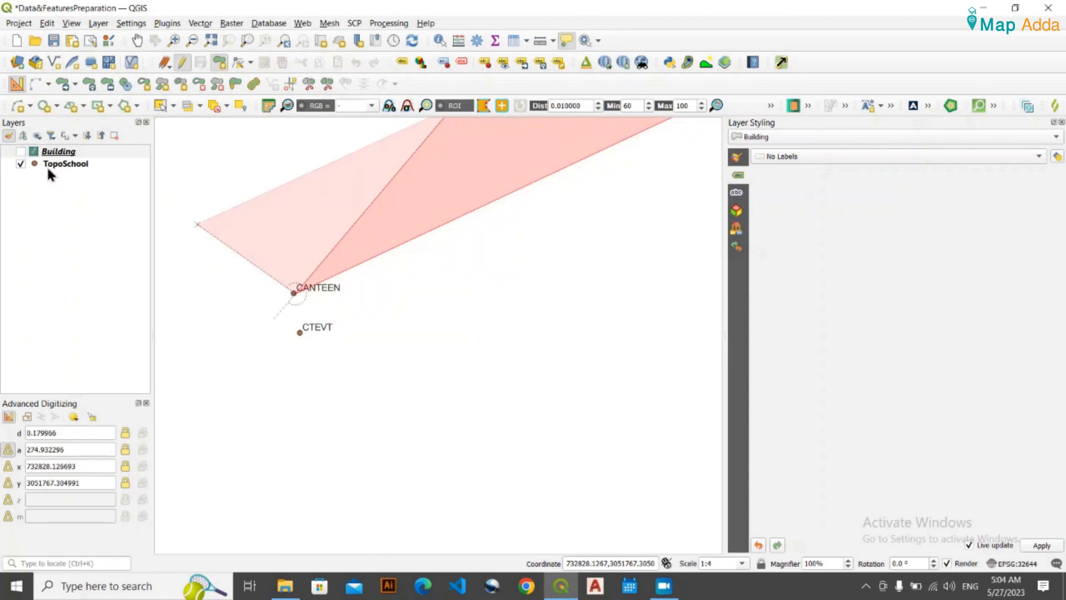
pyautogui.click(20, 151)
# Place the fourth vertex about 9.3 m southeast of the southern CANTEEN point to form a roughly rectangular outline.
pyautogui.scroll(-2, 533, 428)
pyautogui.moveTo(549, 435); pyautogui.dragTo(336, 331)
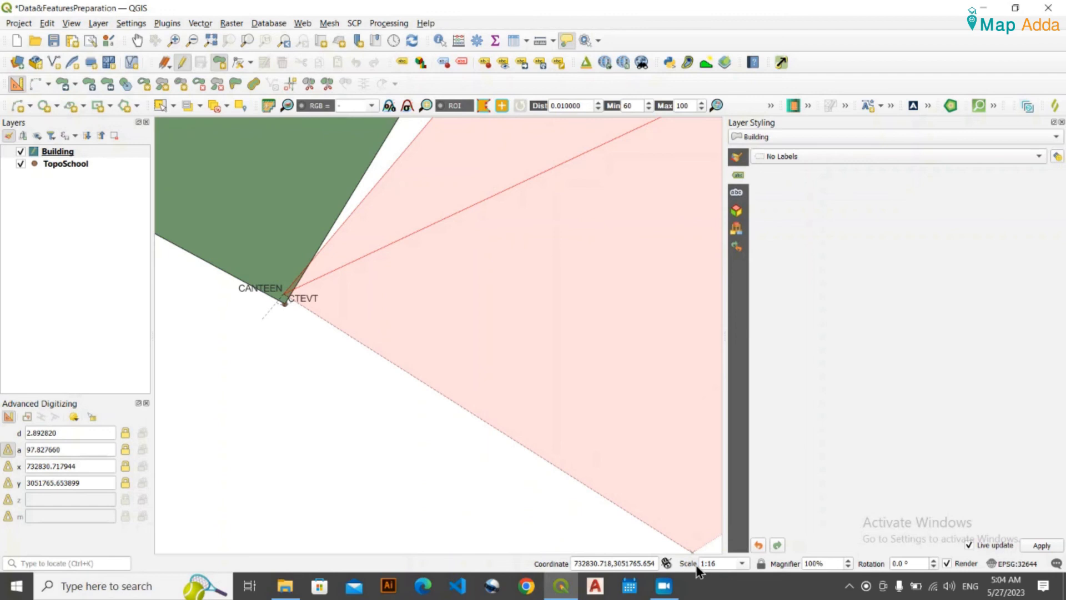
pyautogui.scroll(-2, 525, 396)
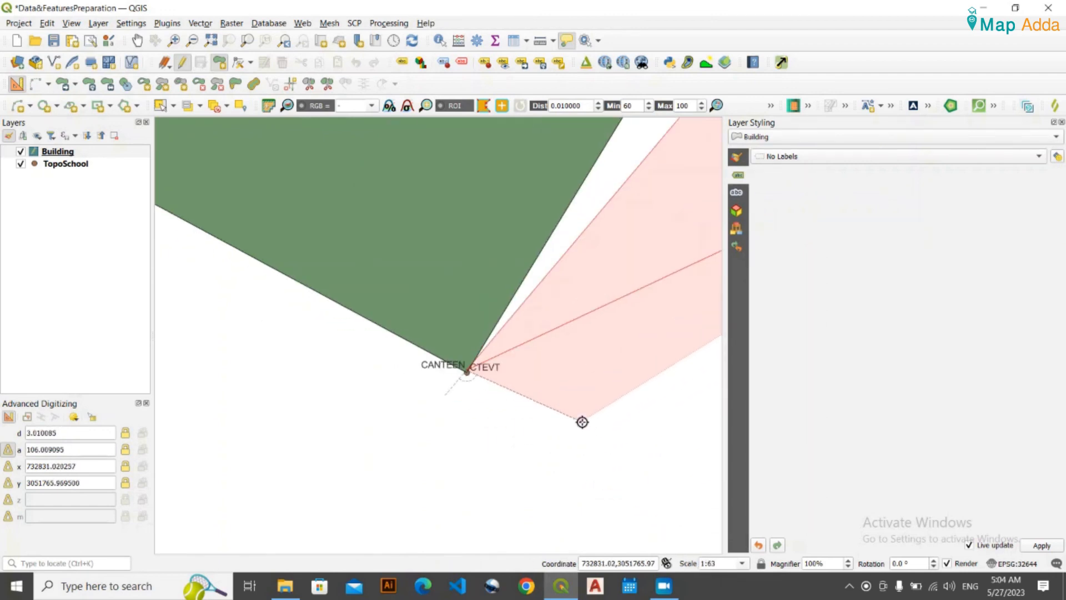
pyautogui.moveTo(582, 423); pyautogui.dragTo(370, 360)
pyautogui.scroll(-2, 456, 388)
pyautogui.moveTo(533, 411); pyautogui.dragTo(444, 381)
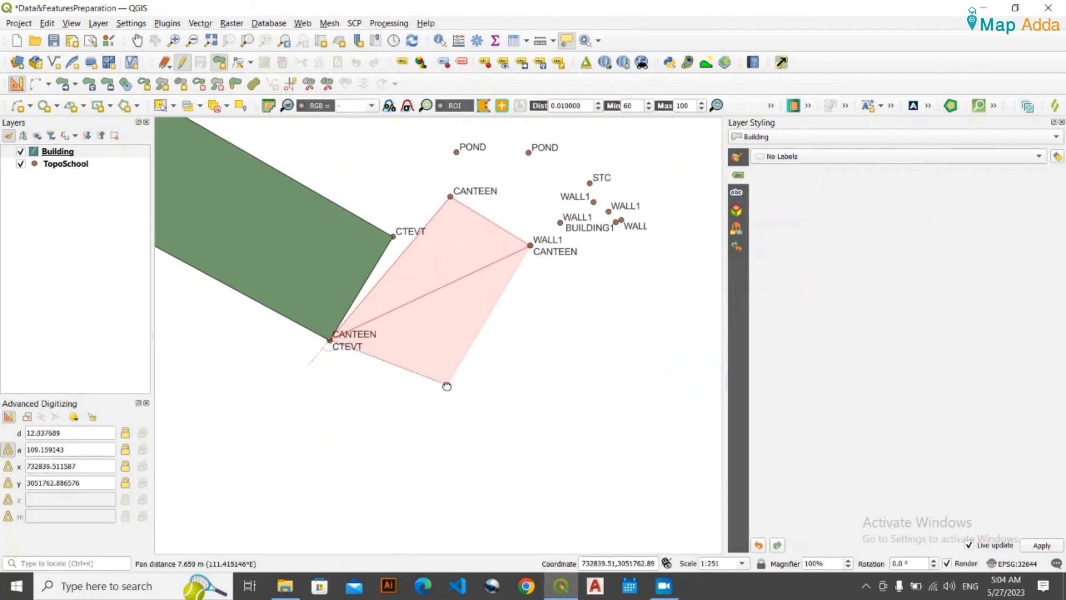
pyautogui.scroll(1, 413, 381)
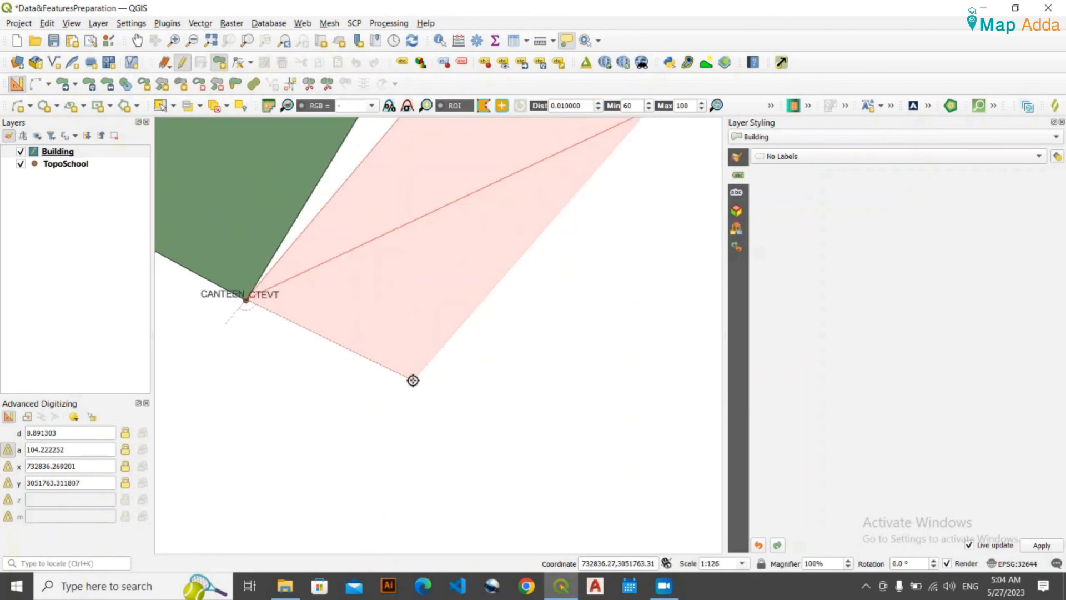
pyautogui.moveTo(402, 373); pyautogui.dragTo(393, 465)
pyautogui.scroll(-1, 393, 465)
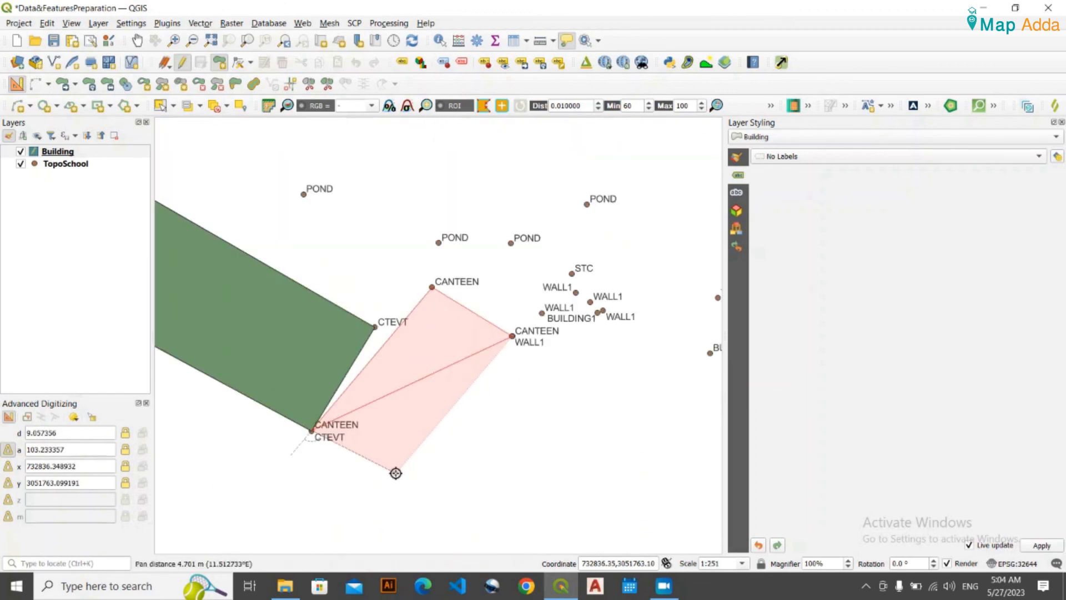
pyautogui.scroll(1, 395, 473)
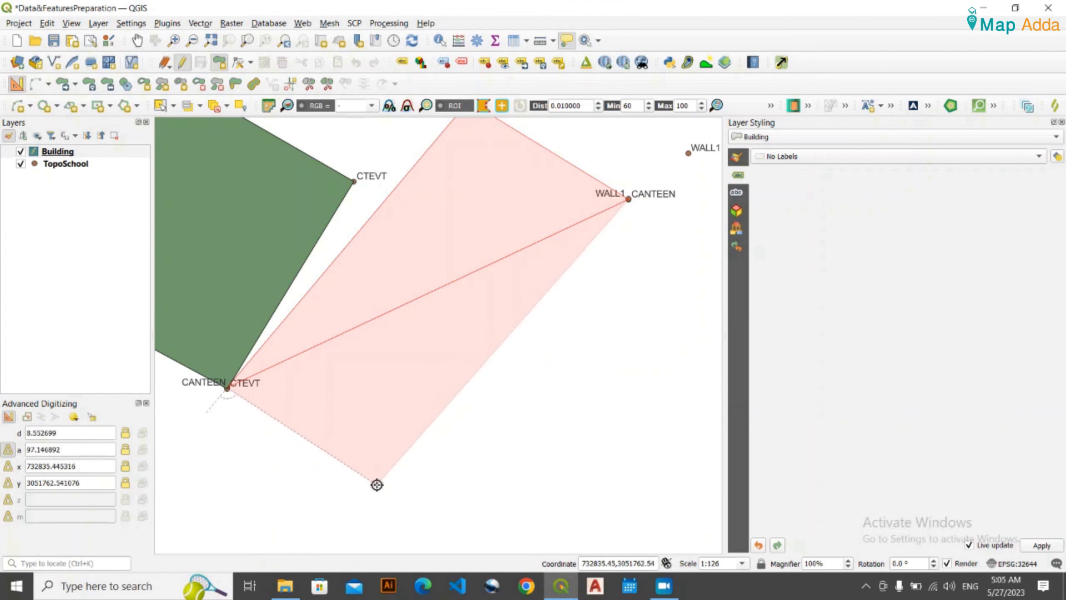
pyautogui.moveTo(380, 488); pyautogui.dragTo(383, 527)
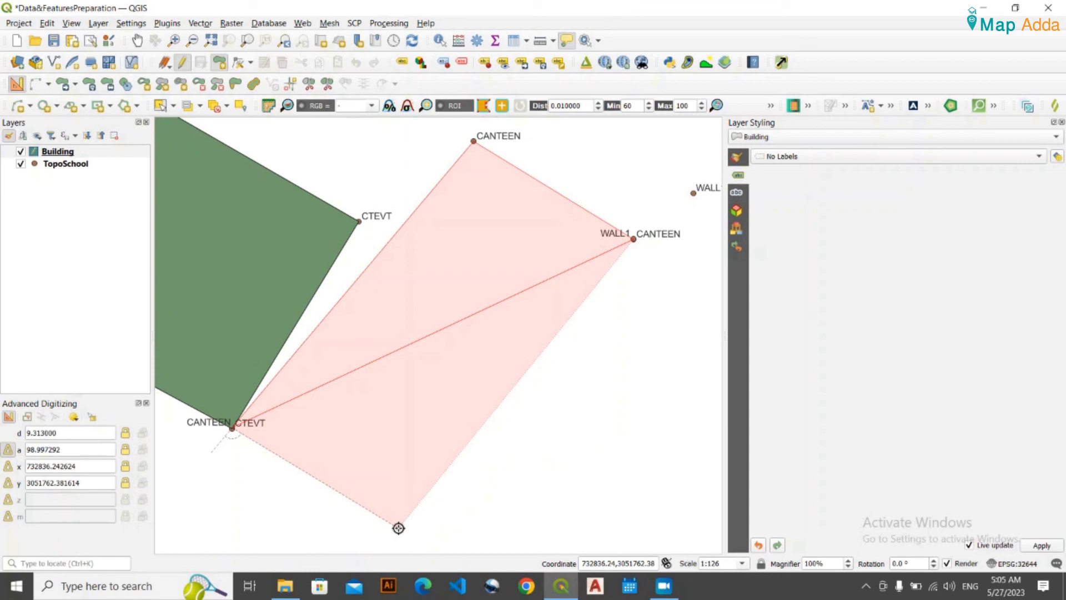
pyautogui.click(398, 527)
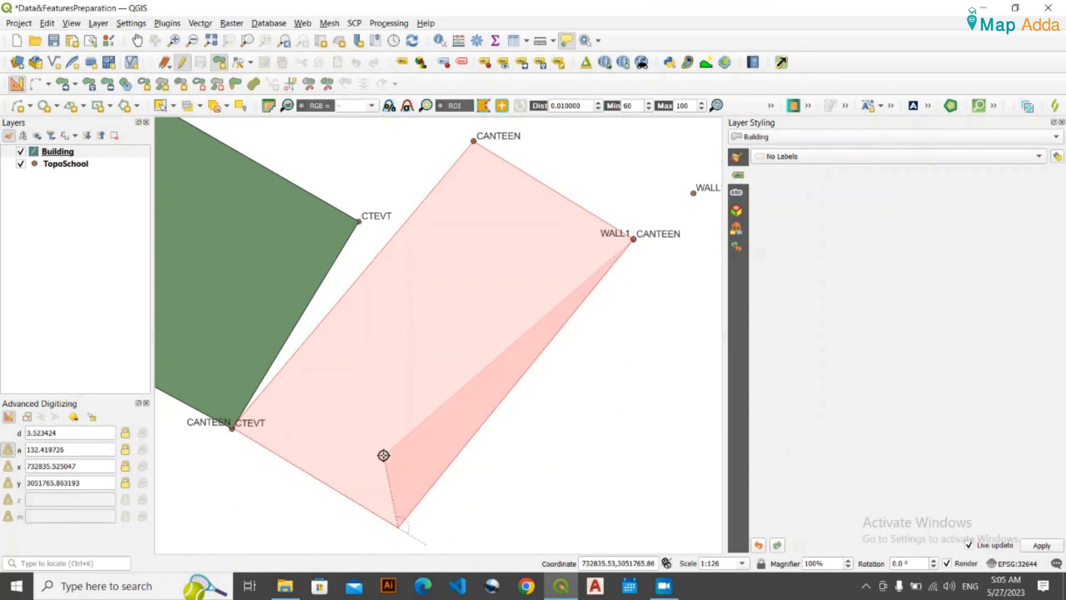
# Finish the canteen polygon with id 2 and Type Canteen, and save the layer edits.
pyautogui.rightClick(383, 455)
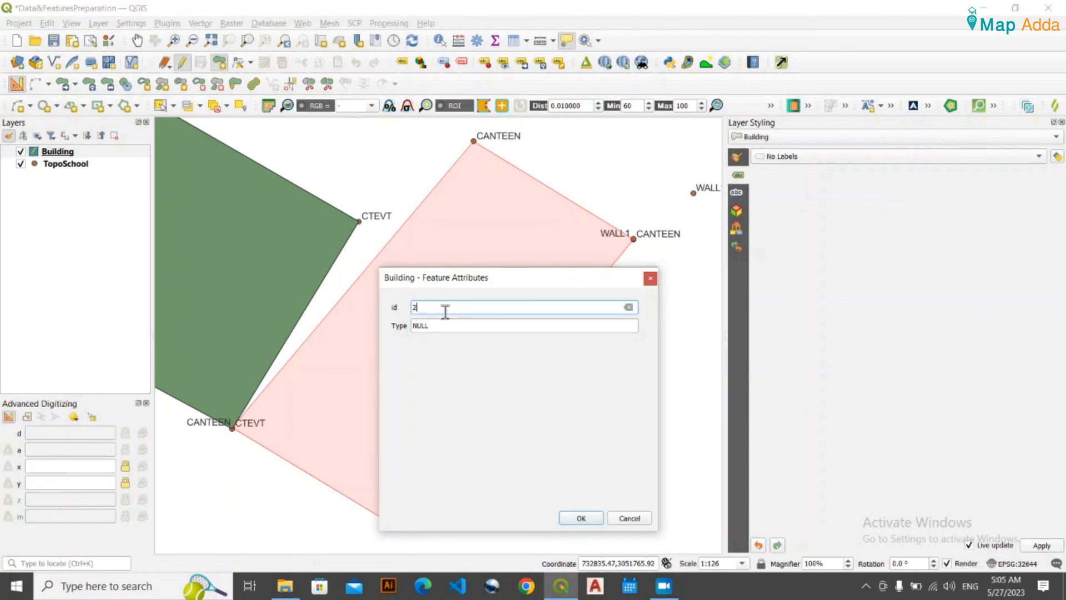
pyautogui.press('Tab')
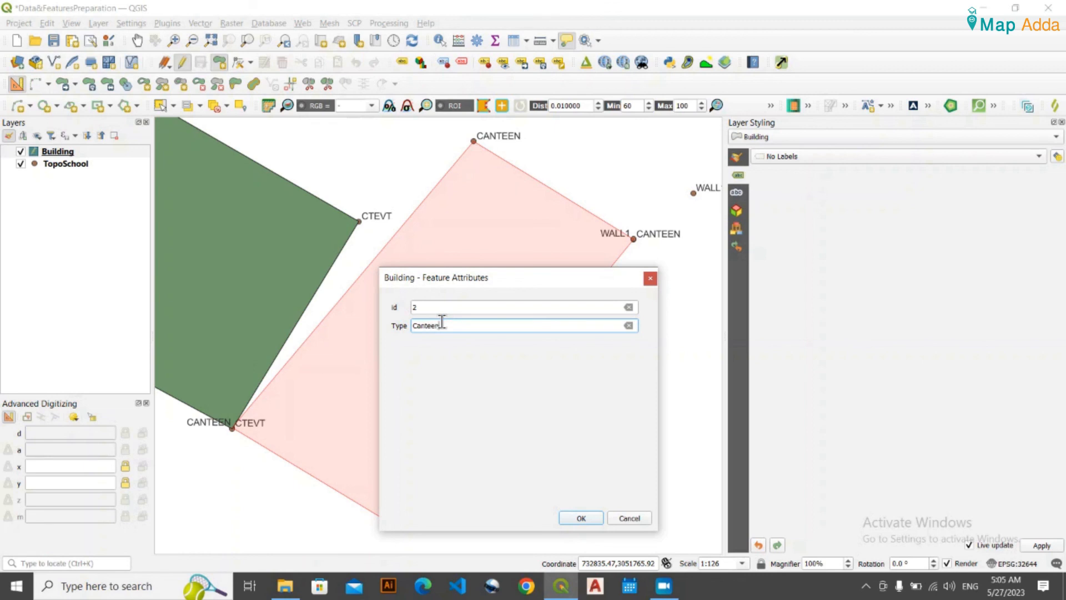
pyautogui.click(588, 518)
pyautogui.scroll(-5, 502, 400)
pyautogui.scroll(3, 434, 360)
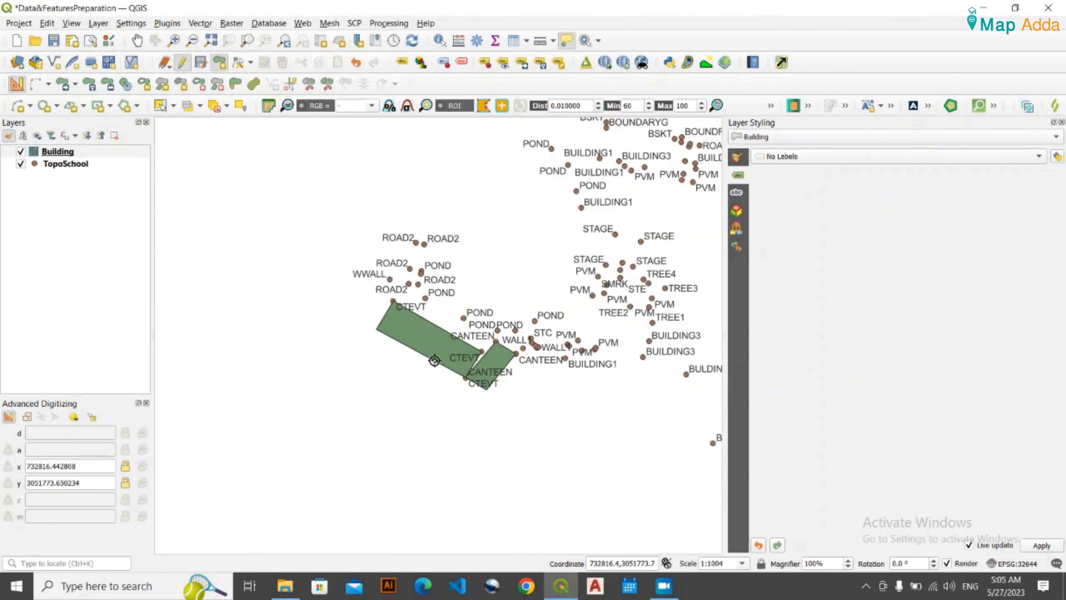
pyautogui.moveTo(444, 310); pyautogui.dragTo(371, 300)
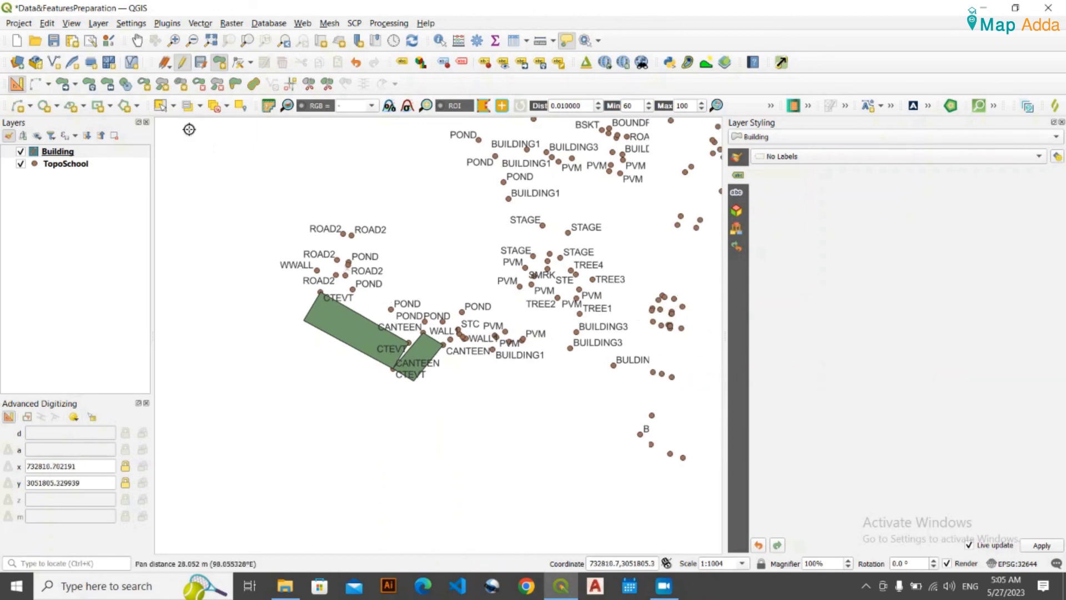
pyautogui.click(201, 63)
# Label the Building layer with single labels from the Type field, and hide the TopoSchool layer to view only the buildings.
pyautogui.click(71, 151)
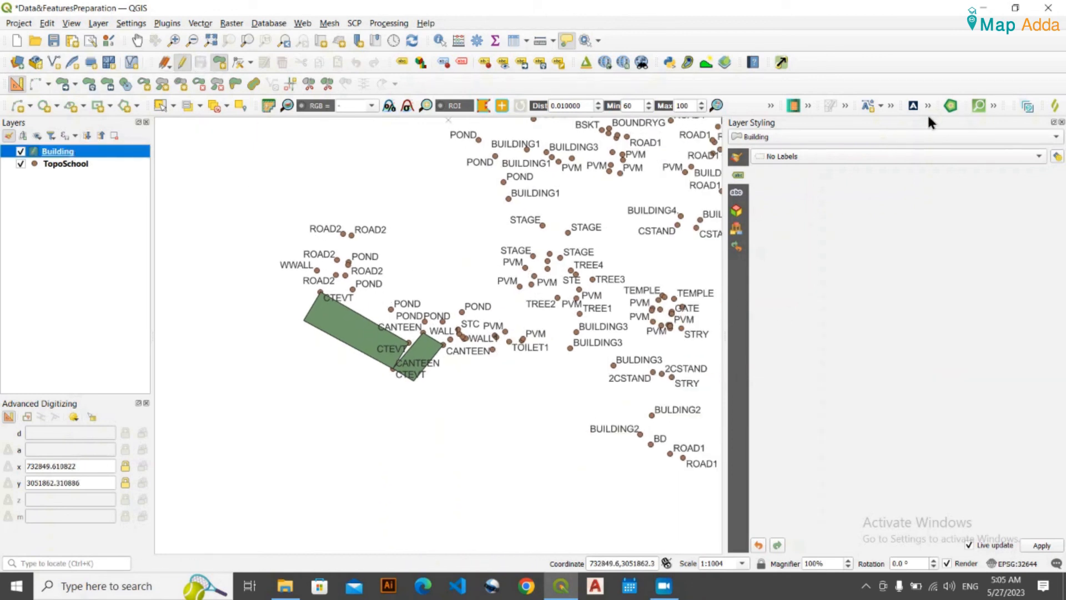
pyautogui.click(795, 155)
pyautogui.click(802, 171)
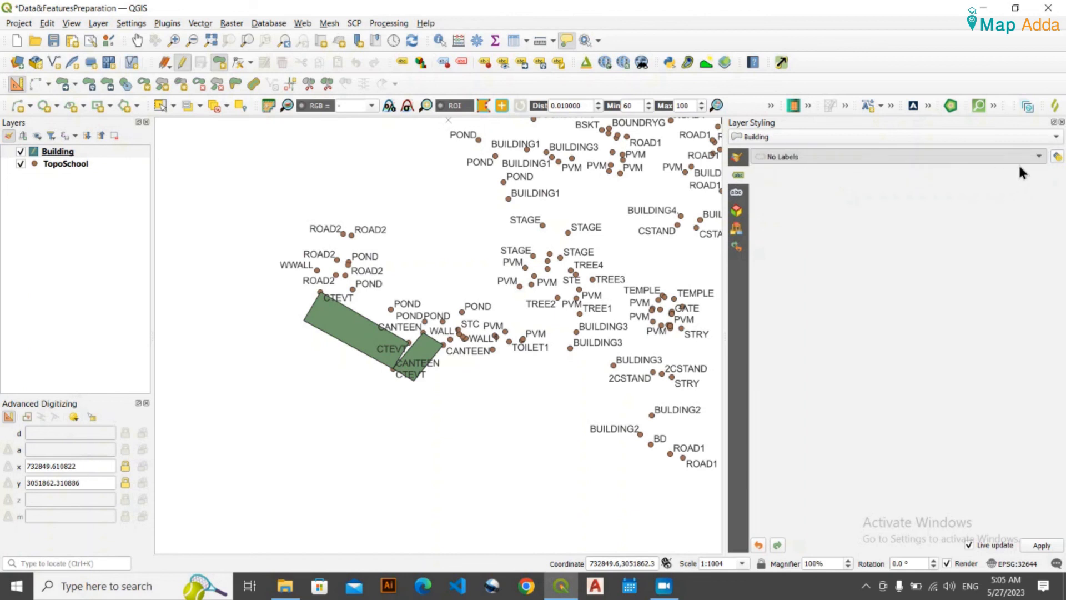
pyautogui.scroll(1, 401, 364)
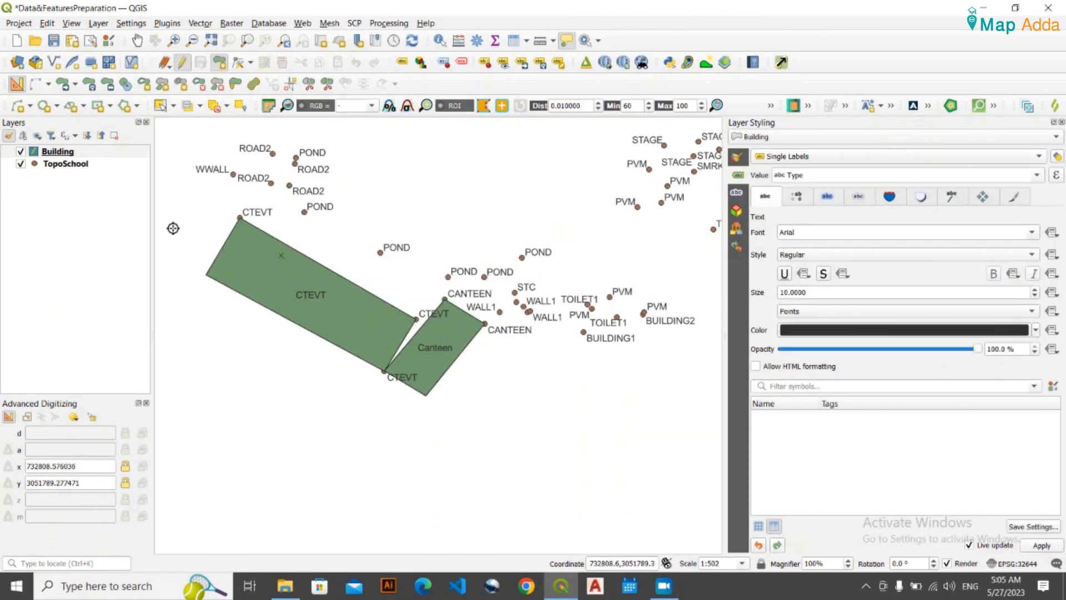
pyautogui.click(21, 164)
pyautogui.scroll(-3, 489, 330)
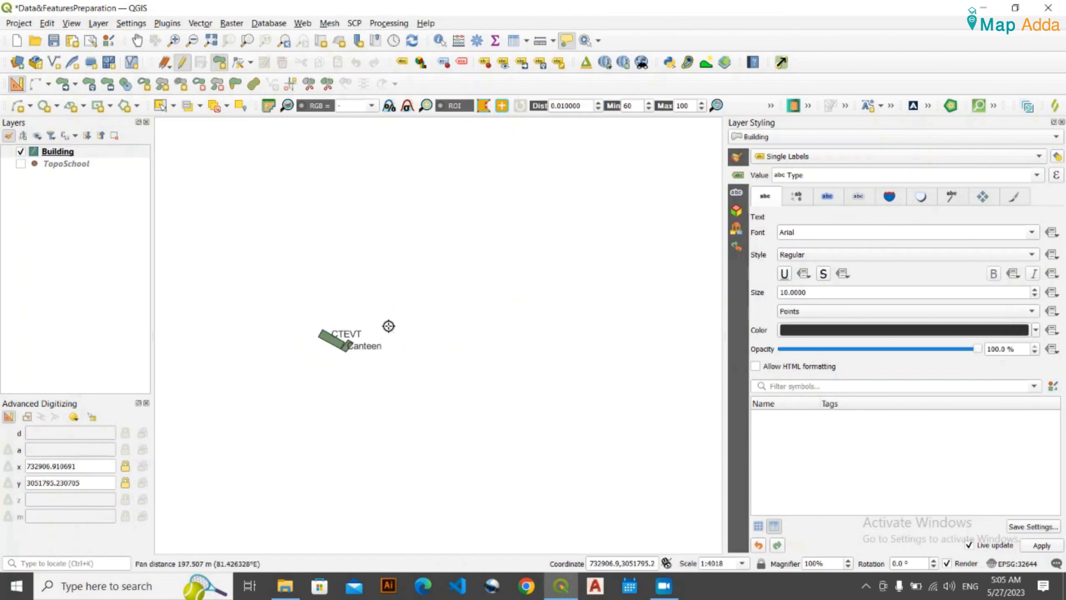
# Stop editing the Building layer, activate the Pan Map tool, and show the TopoSchool points again.
pyautogui.click(180, 64)
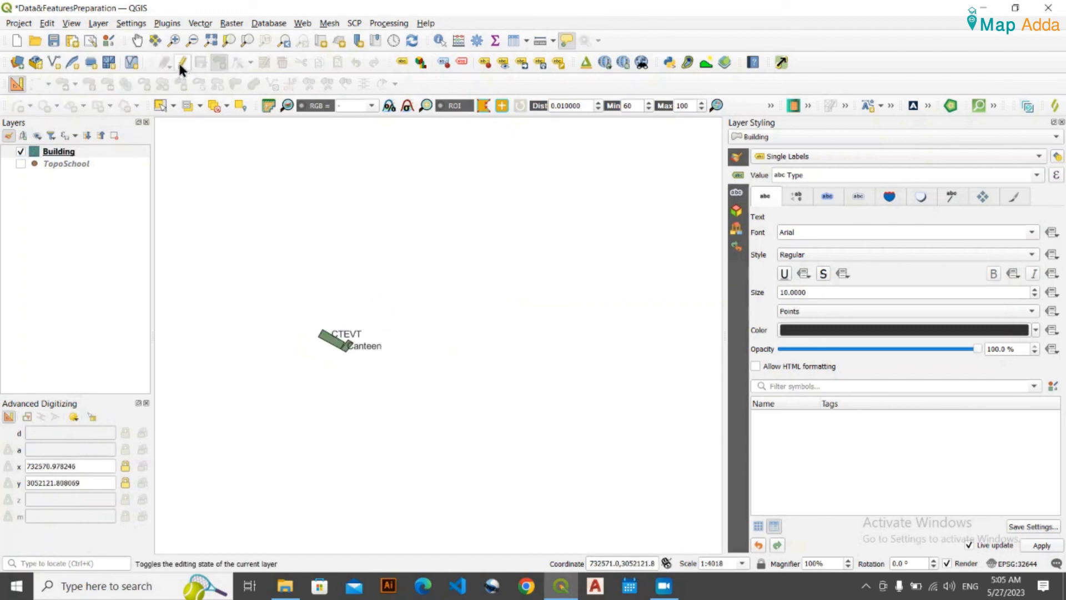
pyautogui.click(139, 41)
pyautogui.click(21, 164)
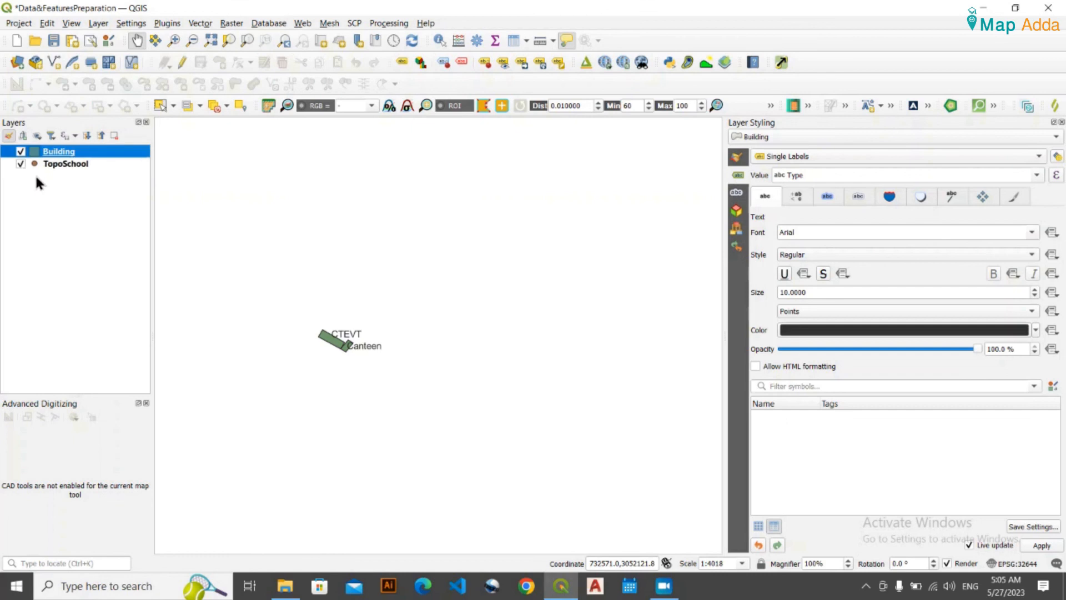
pyautogui.scroll(2, 379, 410)
pyautogui.moveTo(211, 412); pyautogui.dragTo(407, 347)
pyautogui.scroll(1, 407, 347)
pyautogui.moveTo(345, 316); pyautogui.dragTo(458, 380)
pyautogui.moveTo(514, 269); pyautogui.dragTo(462, 326)
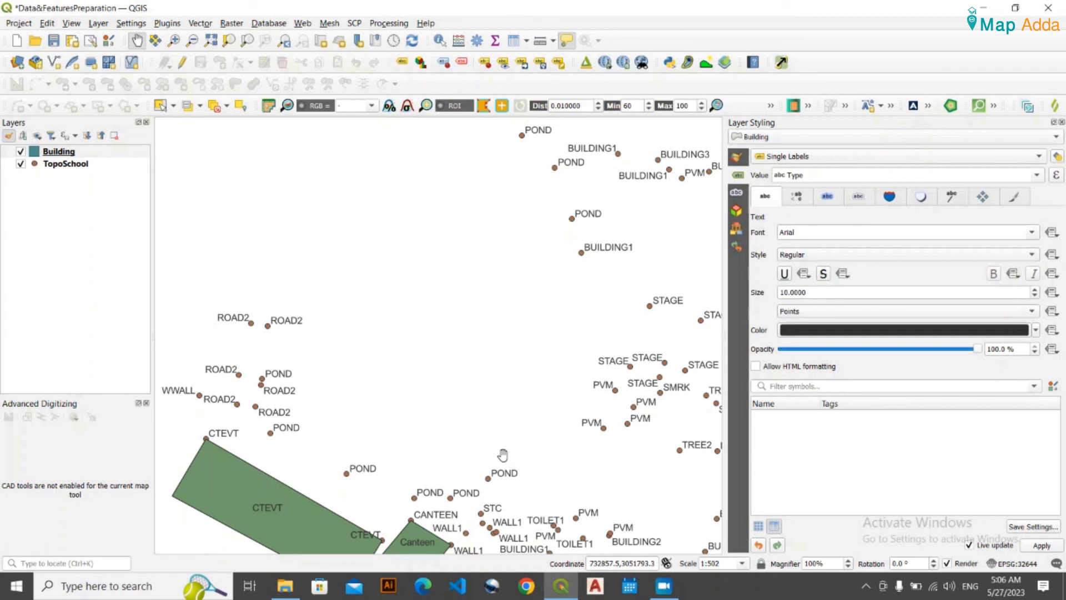
pyautogui.click(99, 23)
pyautogui.moveTo(153, 54)
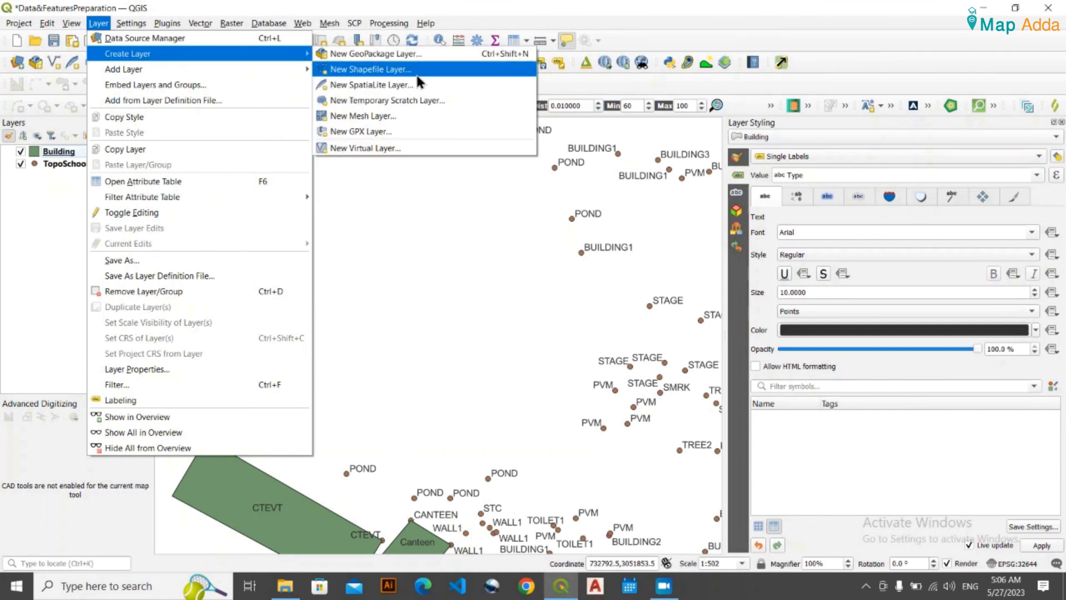
pyautogui.click(55, 220)
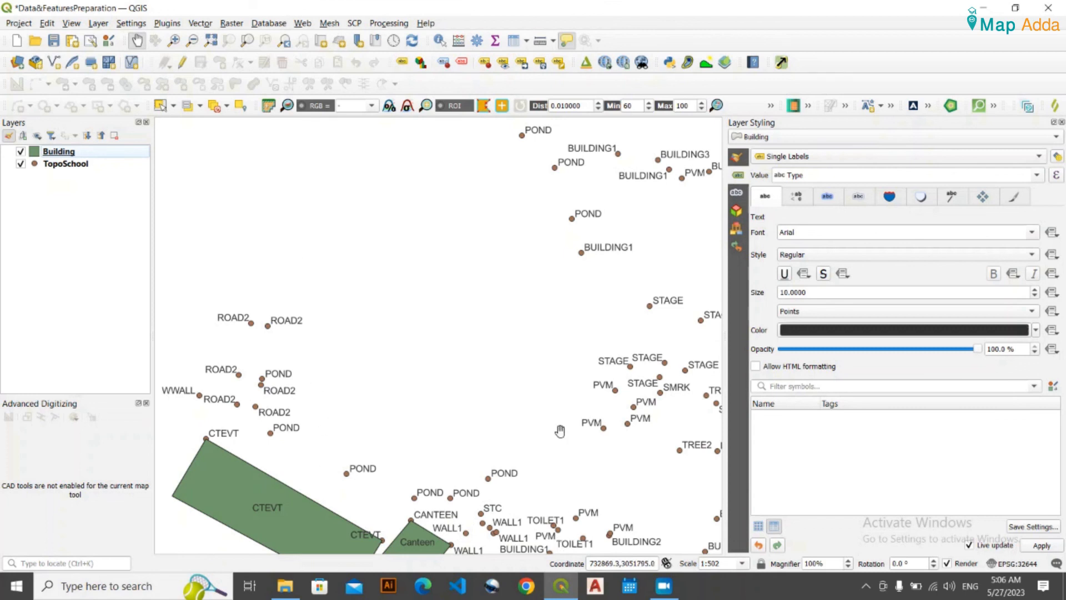
# Examine the ROAD1 and VOLLYB survey points in the northern part of the school site.
pyautogui.scroll(-2, 411, 319)
pyautogui.scroll(-1, 557, 295)
pyautogui.moveTo(558, 300); pyautogui.dragTo(356, 279)
pyautogui.scroll(2, 445, 248)
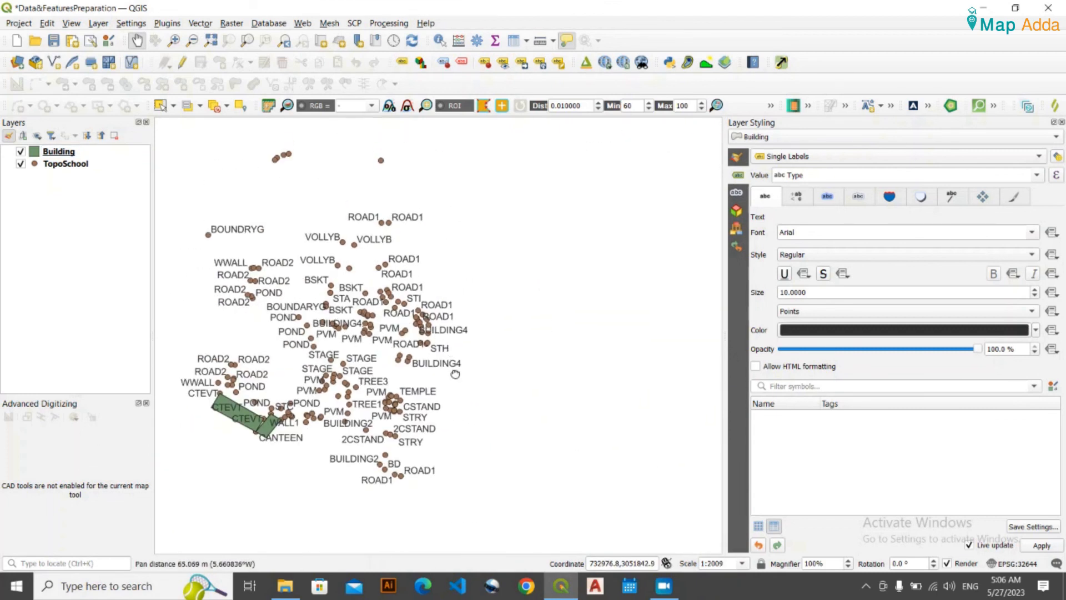
pyautogui.moveTo(357, 321); pyautogui.dragTo(613, 332)
pyautogui.scroll(-2, 589, 316)
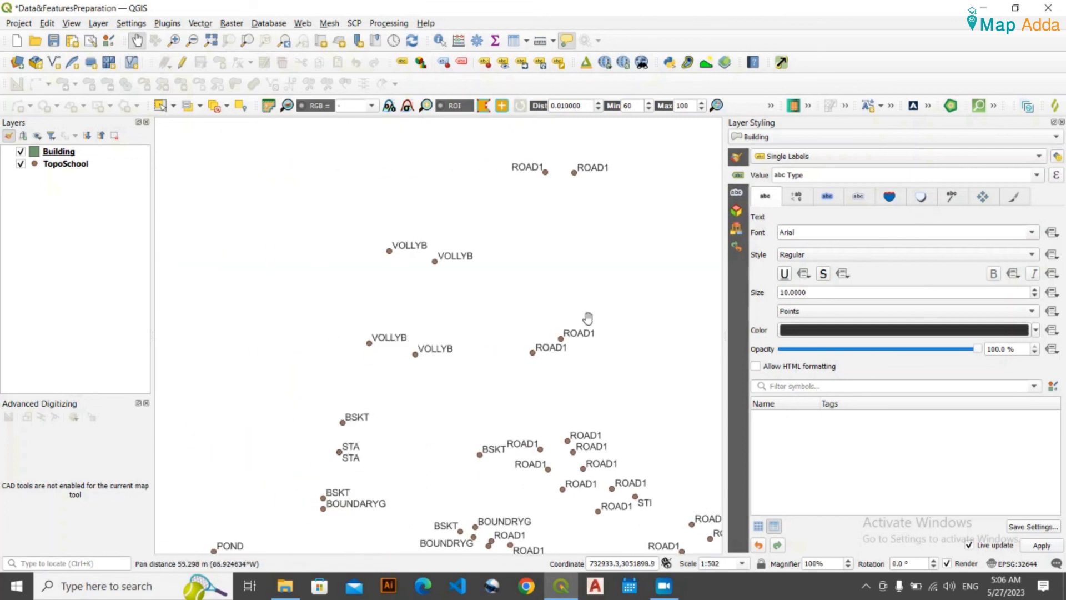
pyautogui.moveTo(545, 305); pyautogui.dragTo(521, 243)
pyautogui.scroll(2, 529, 318)
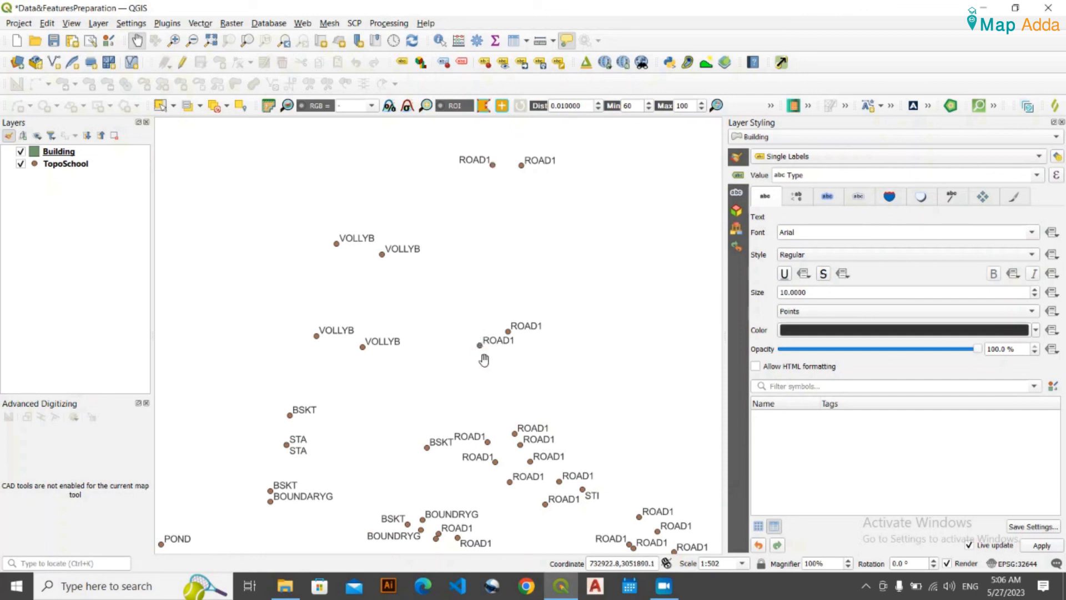
pyautogui.scroll(-2, 450, 271)
pyautogui.scroll(2, 432, 307)
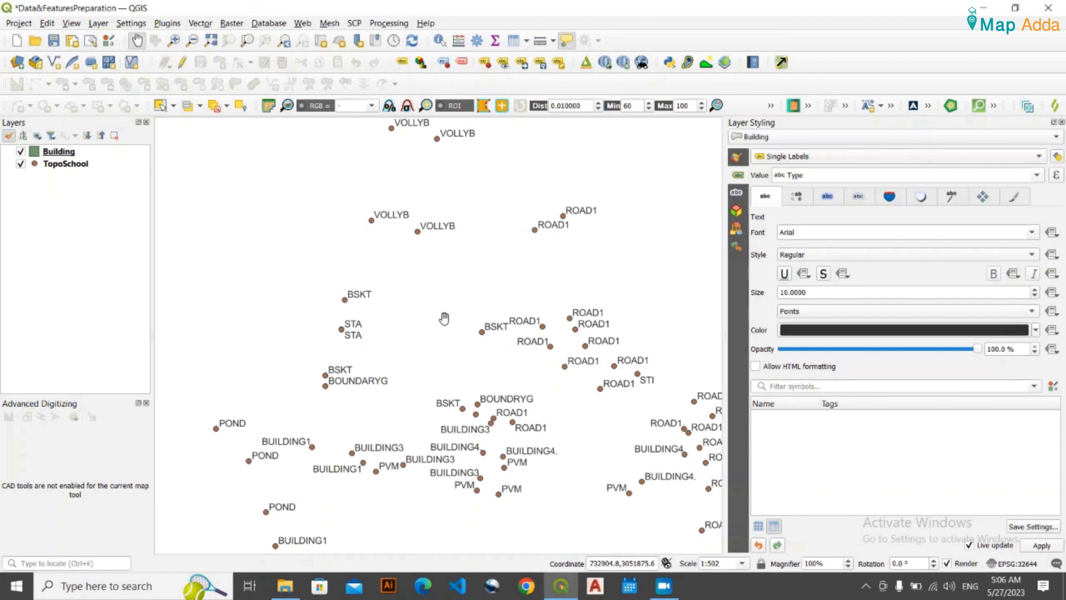
# Inspect the BOUNDRYG points along the northern and western edges of the site against the full survey layout.
pyautogui.scroll(-2, 444, 318)
pyautogui.moveTo(330, 319); pyautogui.dragTo(417, 292)
pyautogui.scroll(-1, 481, 345)
pyautogui.scroll(1, 475, 309)
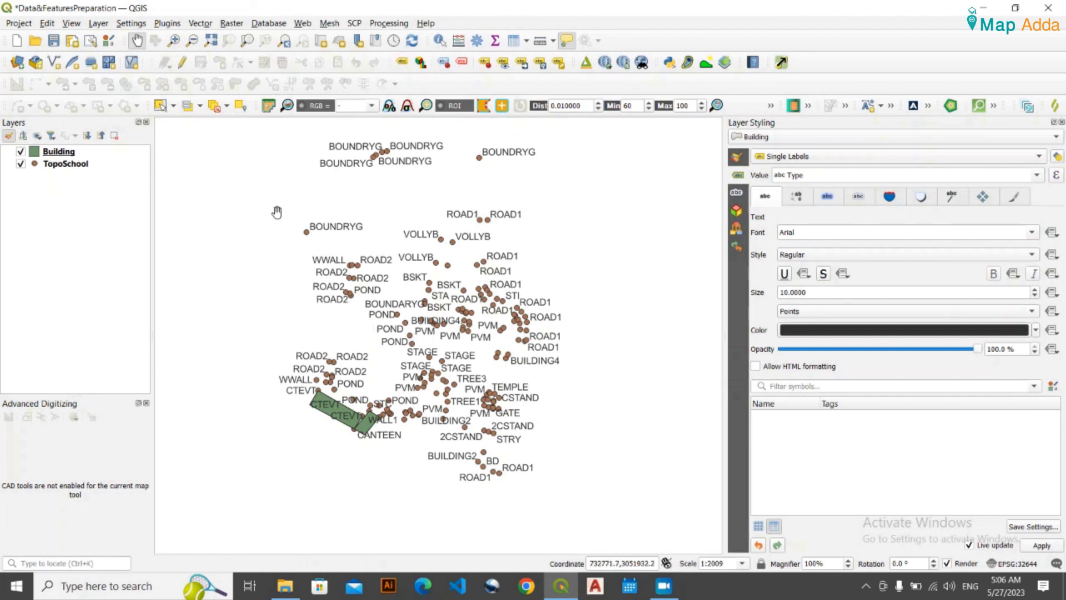
pyautogui.moveTo(291, 245); pyautogui.dragTo(334, 302)
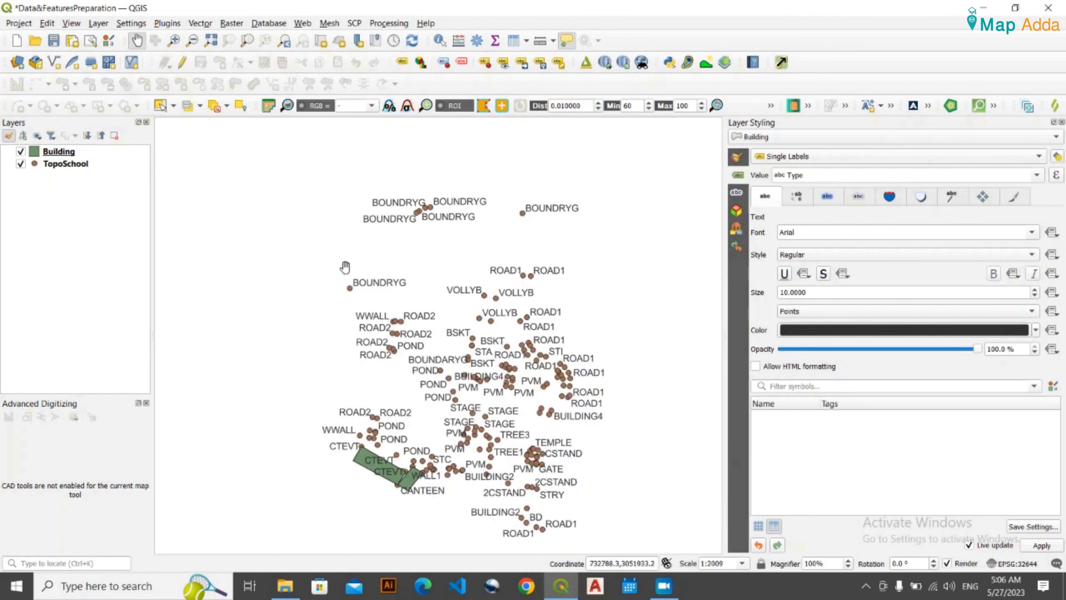
pyautogui.moveTo(477, 436); pyautogui.dragTo(447, 332)
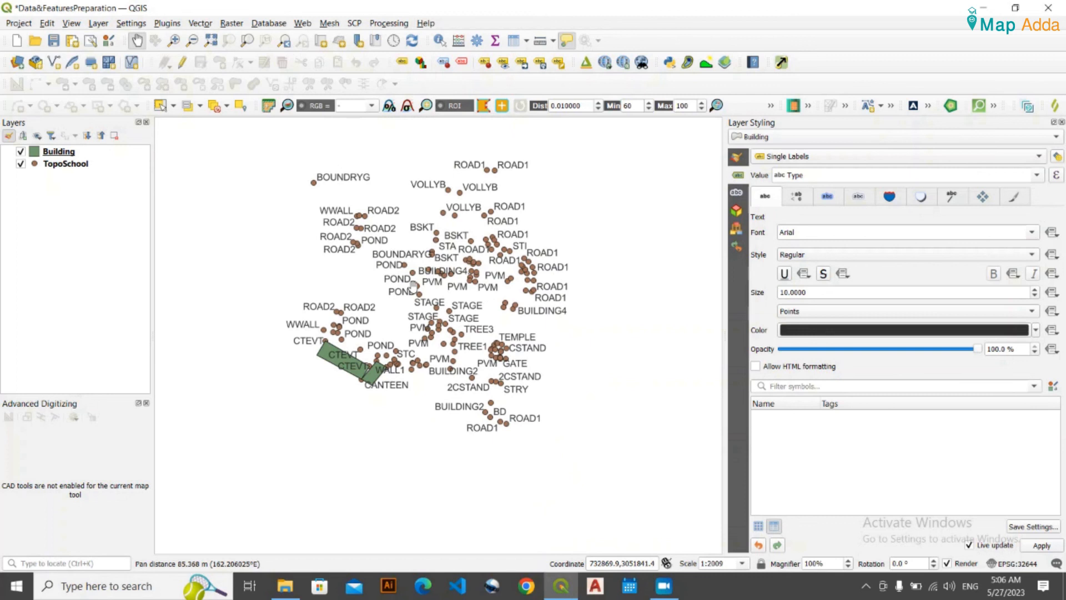
# Review the remaining untraced building, stage, pond and road points around the CTEVT and Canteen polygons.
pyautogui.scroll(1, 408, 381)
pyautogui.scroll(1, 345, 321)
pyautogui.moveTo(331, 327); pyautogui.dragTo(362, 322)
pyautogui.scroll(-1, 416, 392)
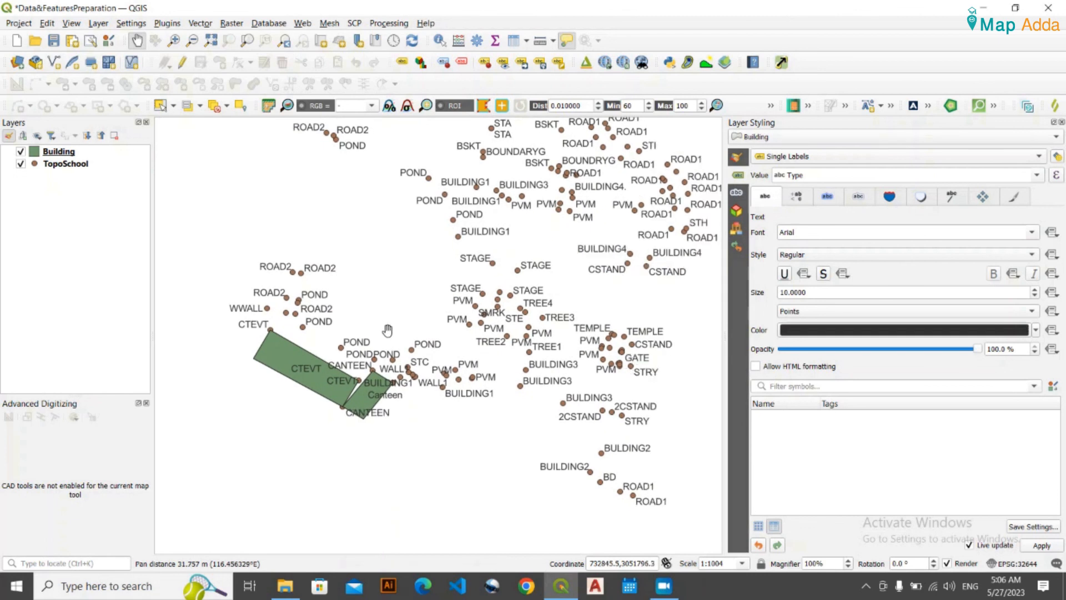
pyautogui.scroll(-1, 388, 330)
pyautogui.scroll(1, 452, 387)
pyautogui.moveTo(403, 251); pyautogui.dragTo(448, 372)
pyautogui.moveTo(486, 254)
pyautogui.mouseDown()
pyautogui.moveTo(487, 390)
pyautogui.moveTo(502, 255)
pyautogui.mouseUp()
pyautogui.click(87, 214)
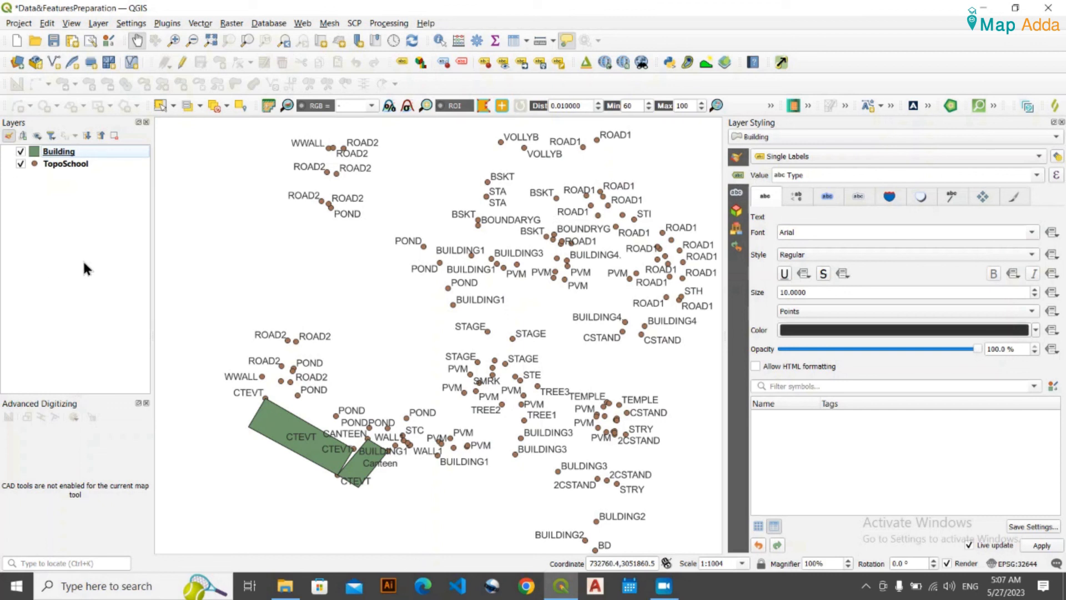
pyautogui.scroll(-1, 399, 302)
pyautogui.scroll(1, 418, 339)
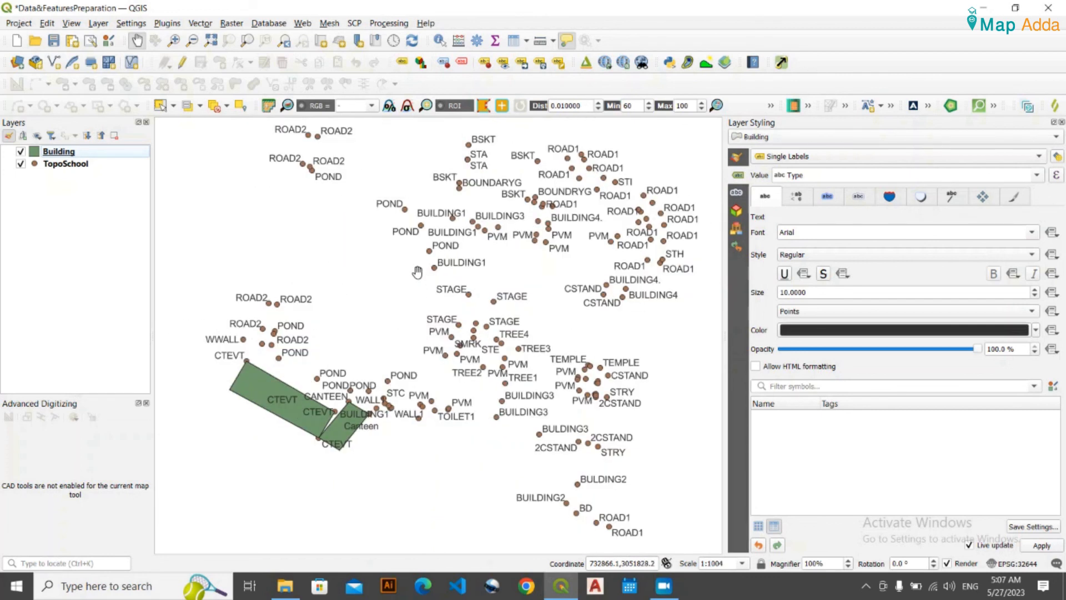